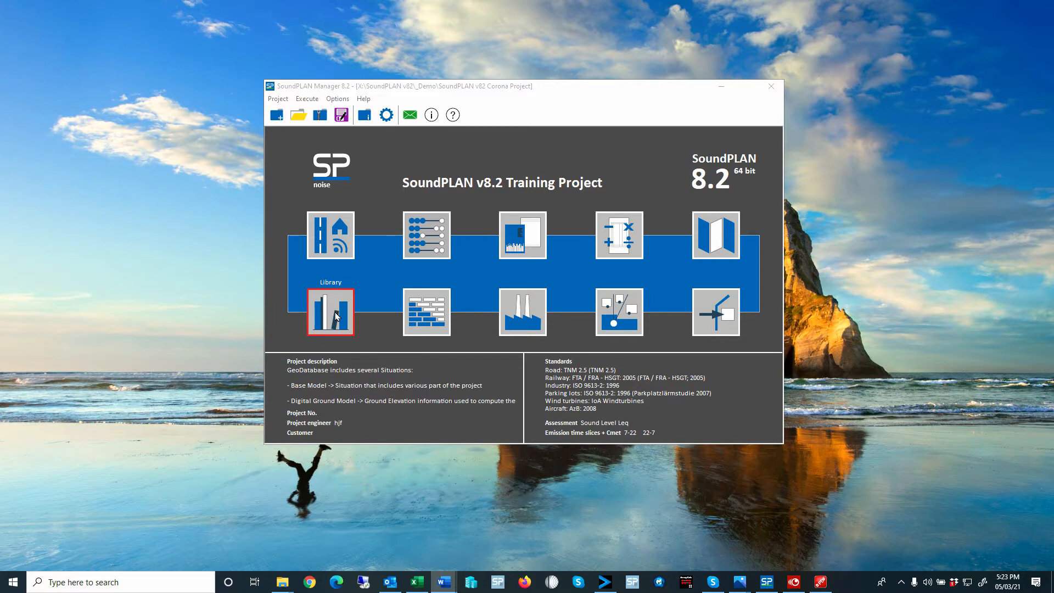
- Open the SoundPLAN Library's directivity library and display its System elements
{"action": "left_click", "coordinate": [337, 316]}
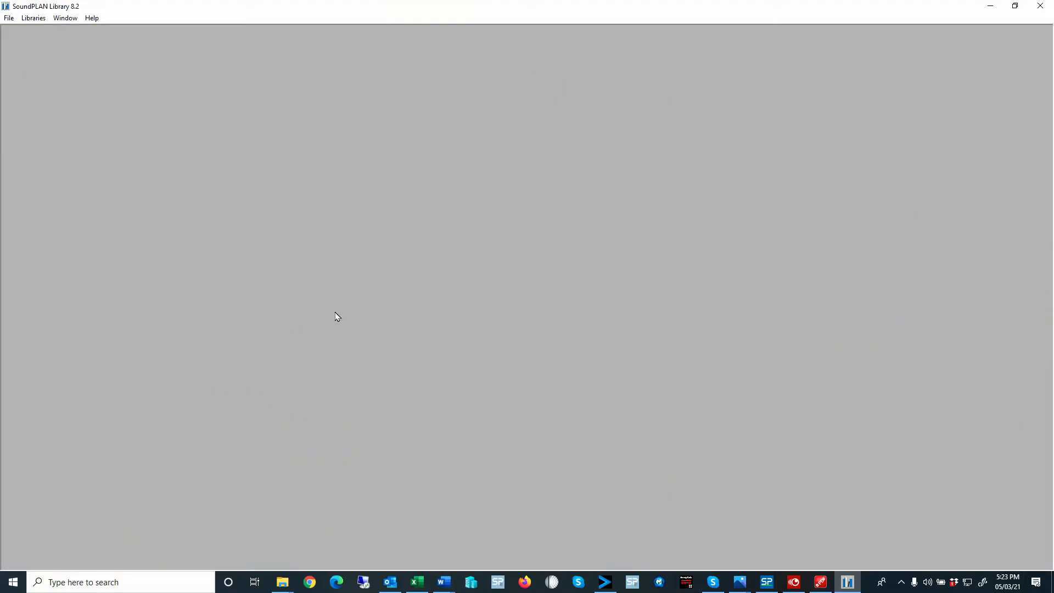
{"action": "left_click", "coordinate": [38, 20]}
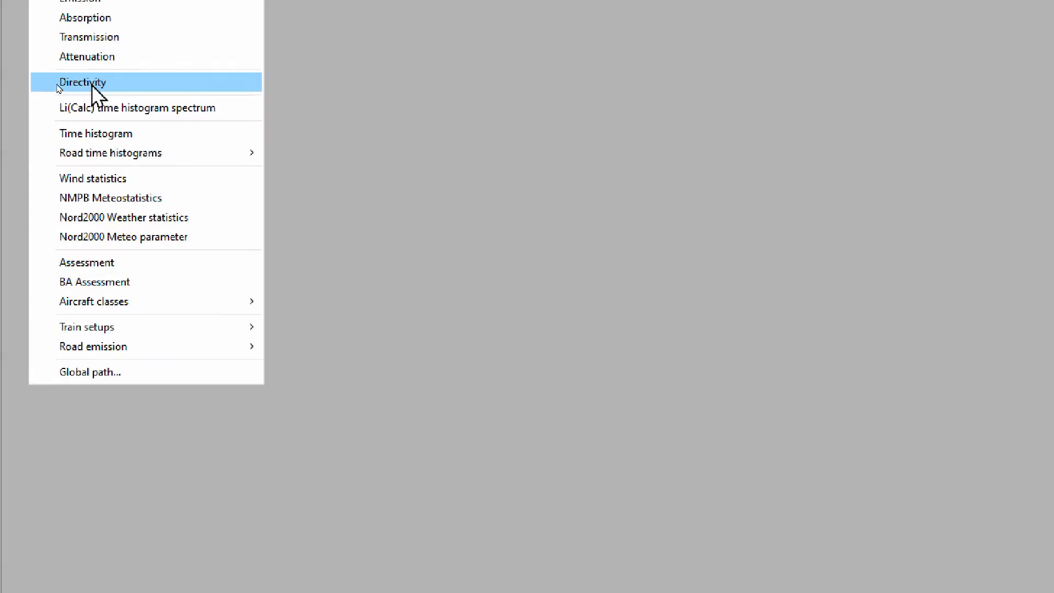
{"action": "left_click", "coordinate": [110, 83]}
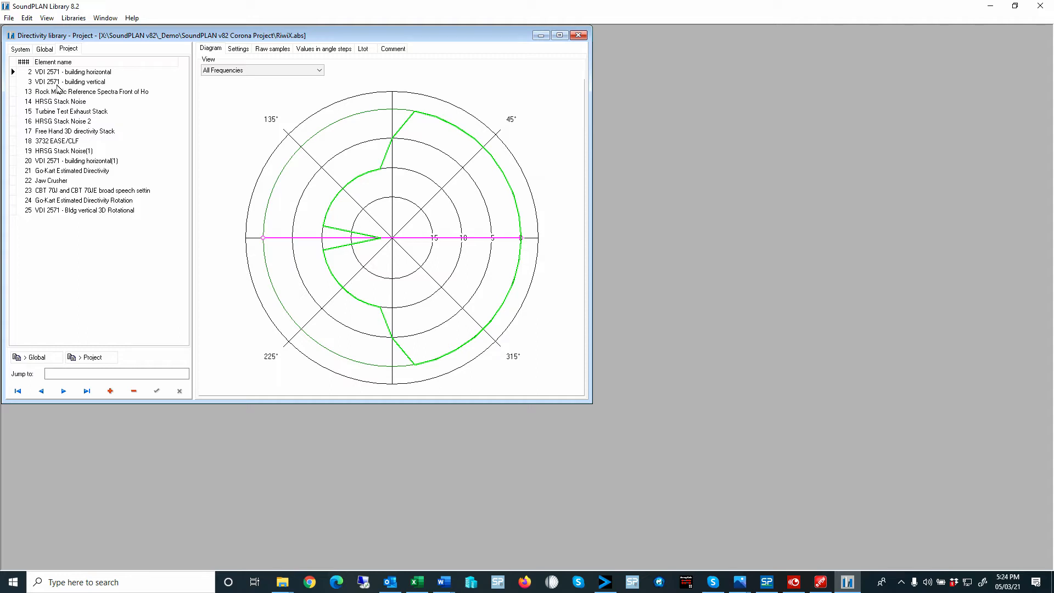
{"action": "left_click", "coordinate": [22, 50]}
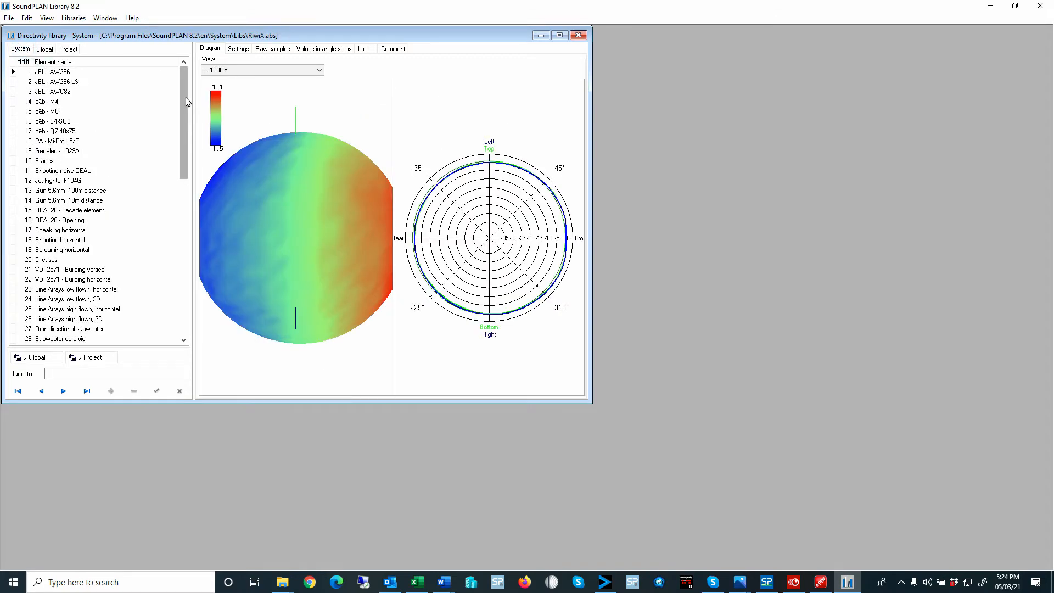
- Browse the exhaust stack elements in the System list, ending with the 1m stack, 250 degree C directivity
{"action": "left_click_drag", "start_coordinate": [184, 93], "coordinate": [186, 298]}
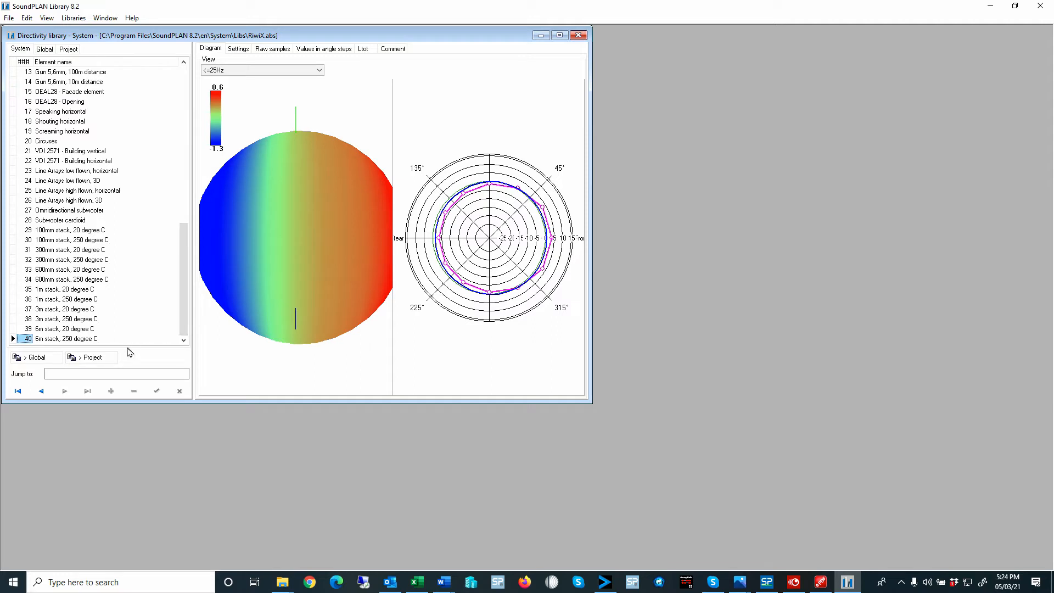
{"action": "left_click", "coordinate": [41, 339]}
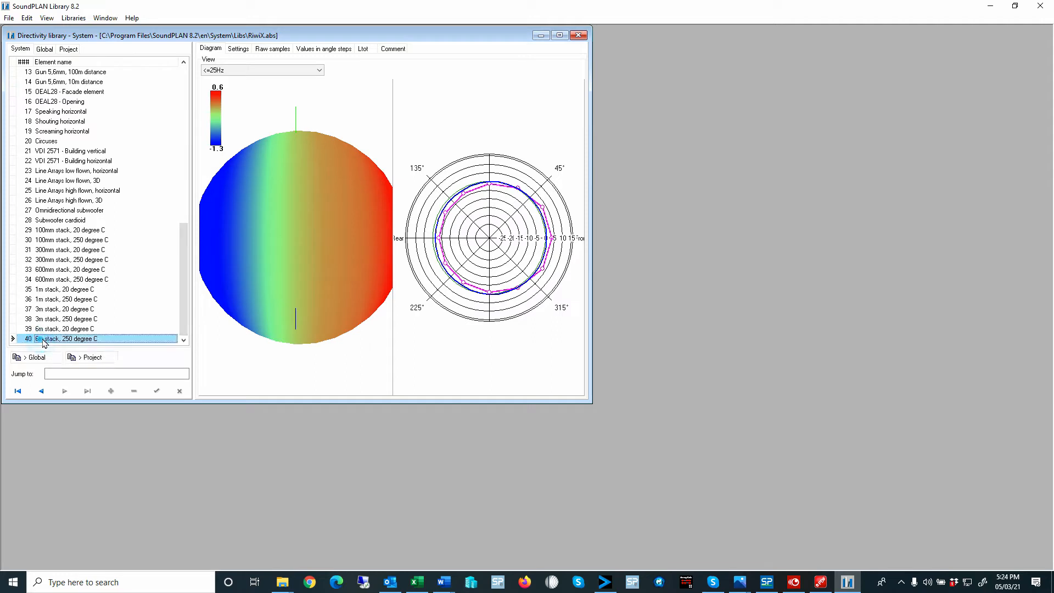
{"action": "left_click", "coordinate": [48, 331]}
{"action": "left_click", "coordinate": [53, 340]}
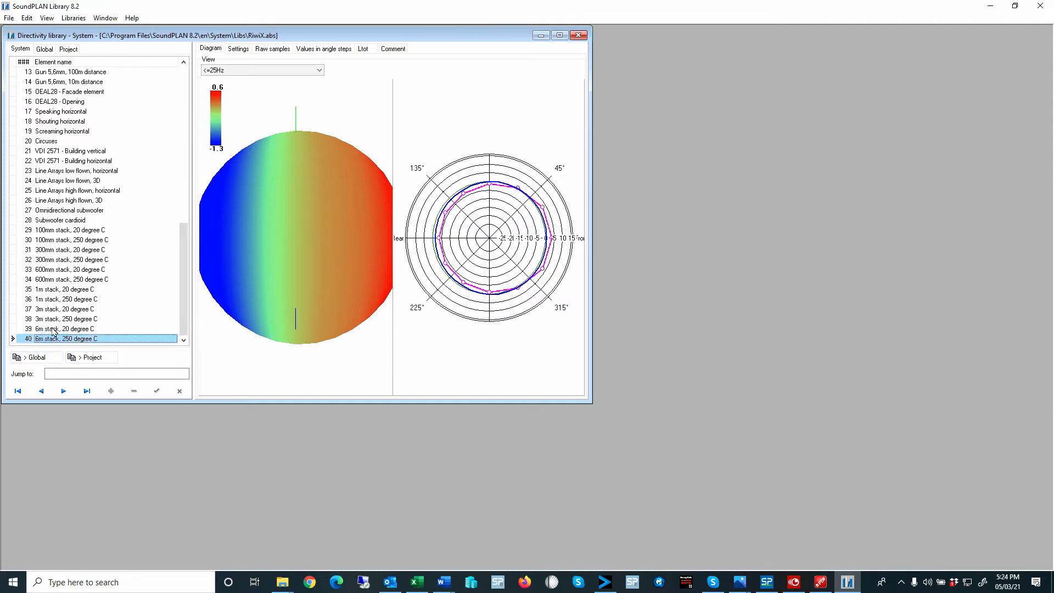
{"action": "left_click", "coordinate": [46, 289]}
{"action": "left_click", "coordinate": [50, 300]}
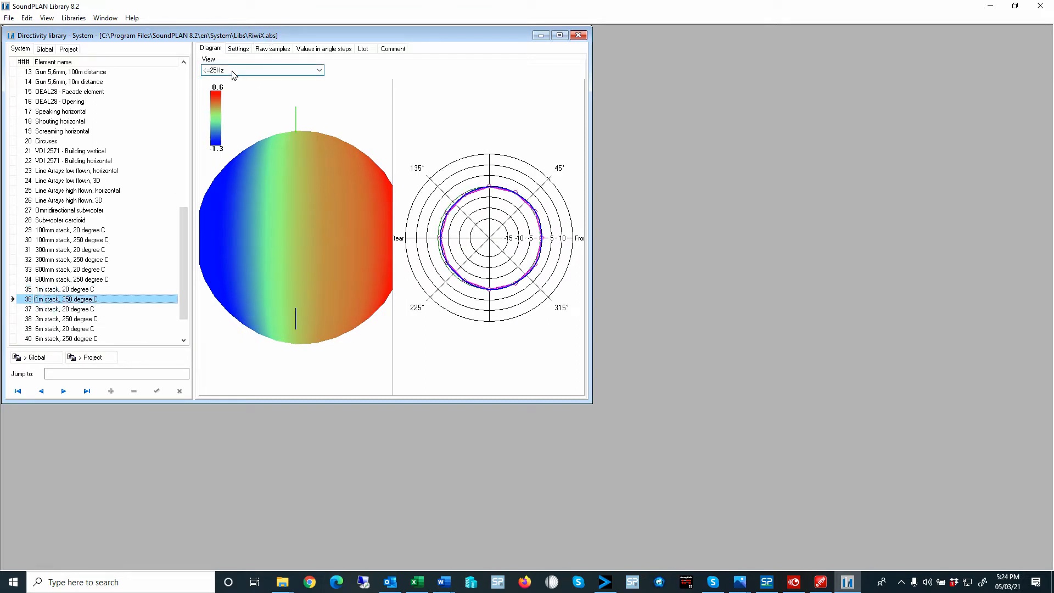
- Maximize the directivity library window and view the 1m stack's diagram at 80Hz and 6.3kHz
{"action": "left_click", "coordinate": [560, 36]}
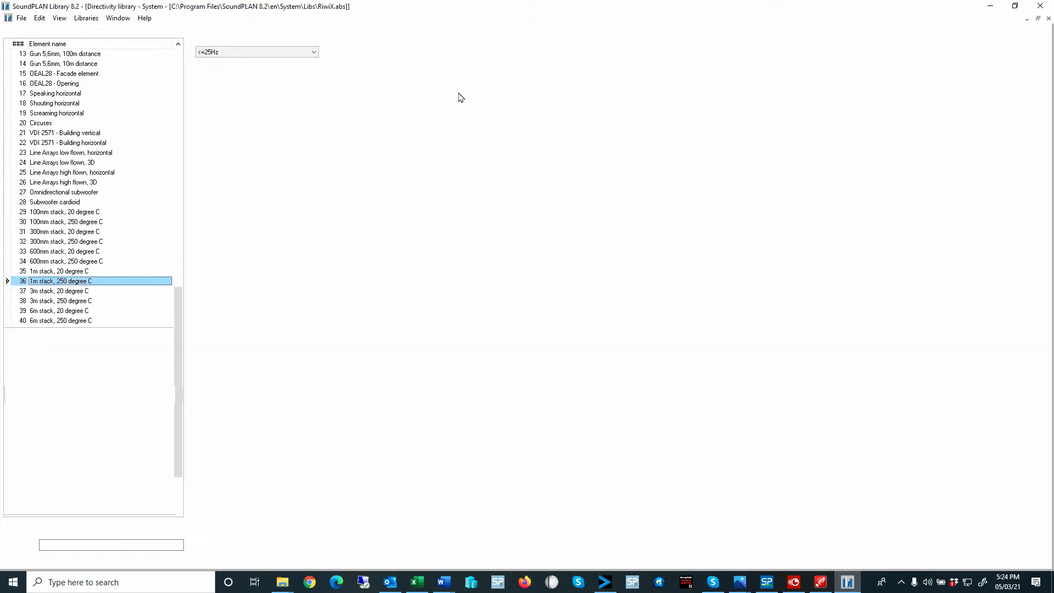
{"action": "left_click", "coordinate": [239, 51]}
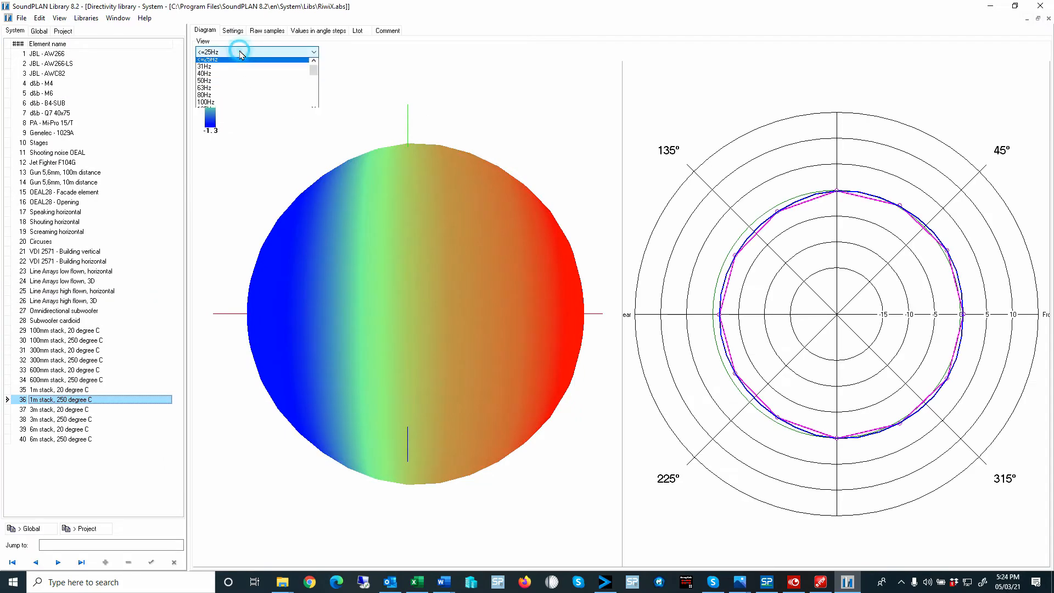
{"action": "left_click", "coordinate": [239, 97]}
{"action": "left_click", "coordinate": [247, 51]}
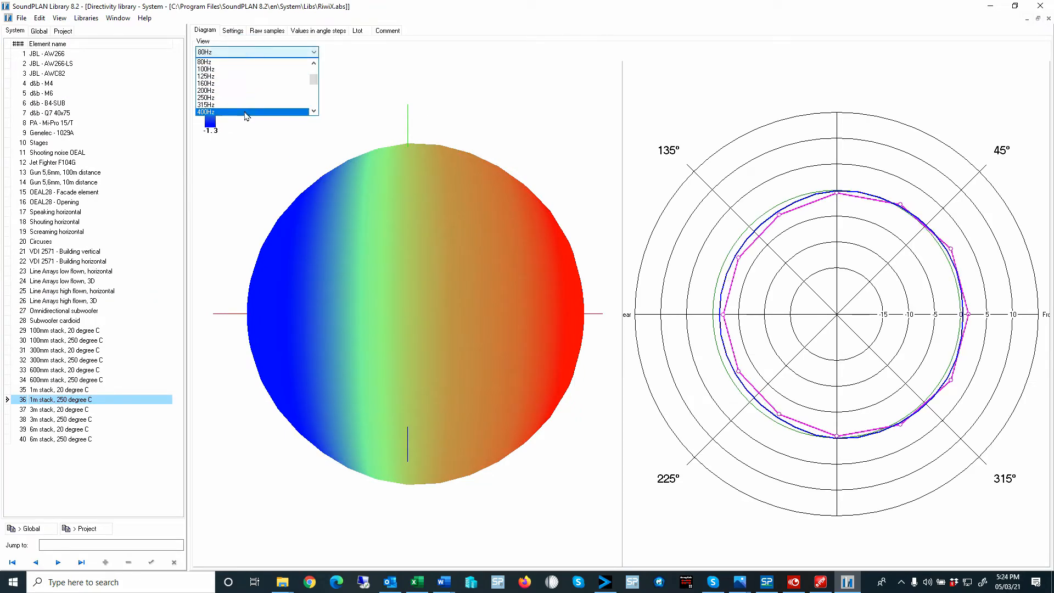
{"action": "left_click_drag", "start_coordinate": [314, 80], "coordinate": [316, 104]}
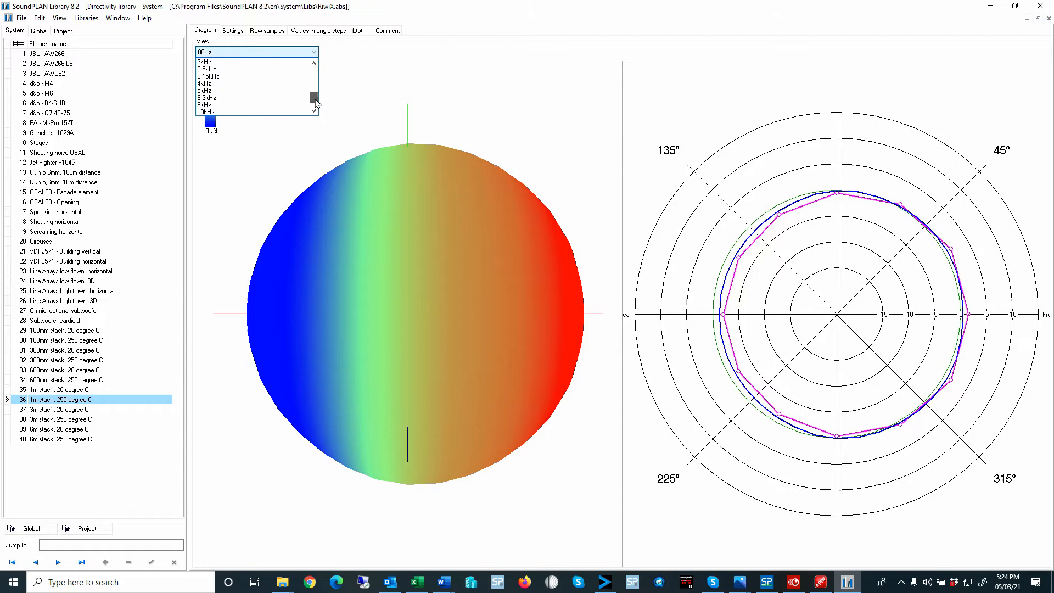
{"action": "left_click", "coordinate": [224, 98]}
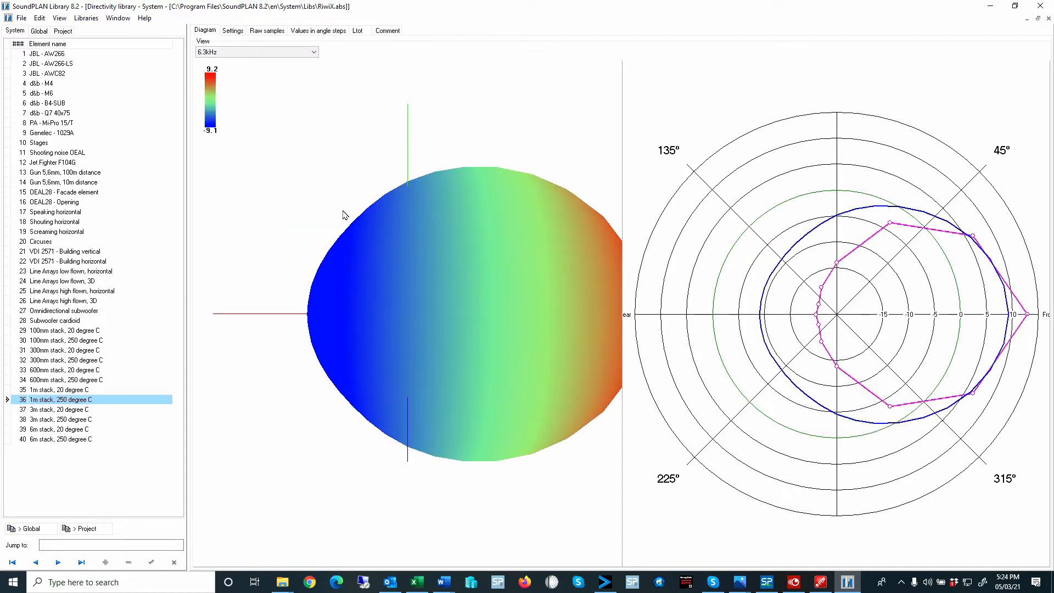
- Show the grid on the 3D directivity balloon of the 1m stack, 250 degree C
{"action": "left_click_drag", "start_coordinate": [402, 284], "coordinate": [371, 197]}
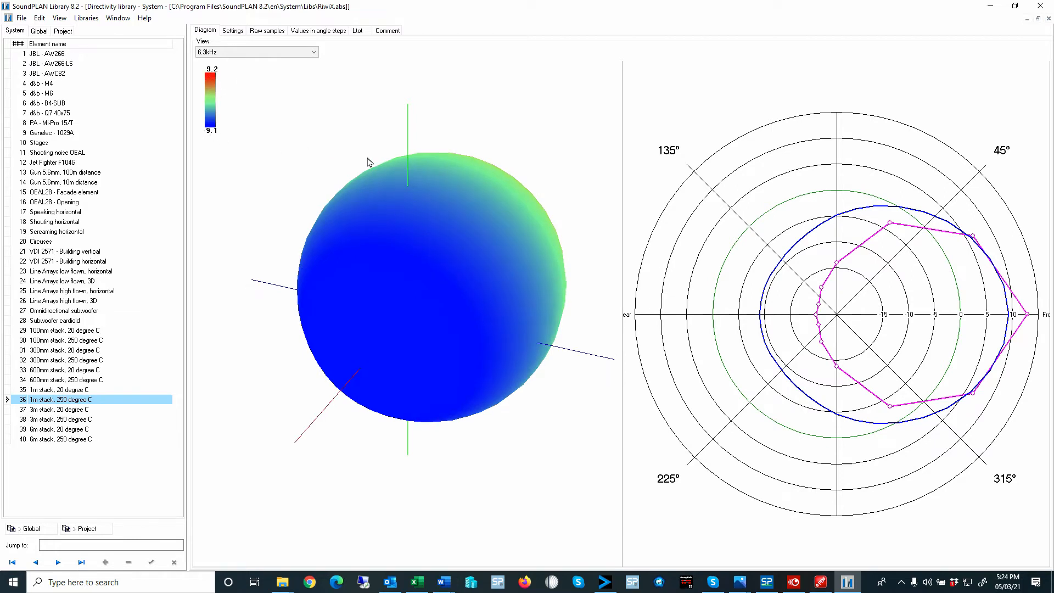
{"action": "right_click", "coordinate": [382, 126]}
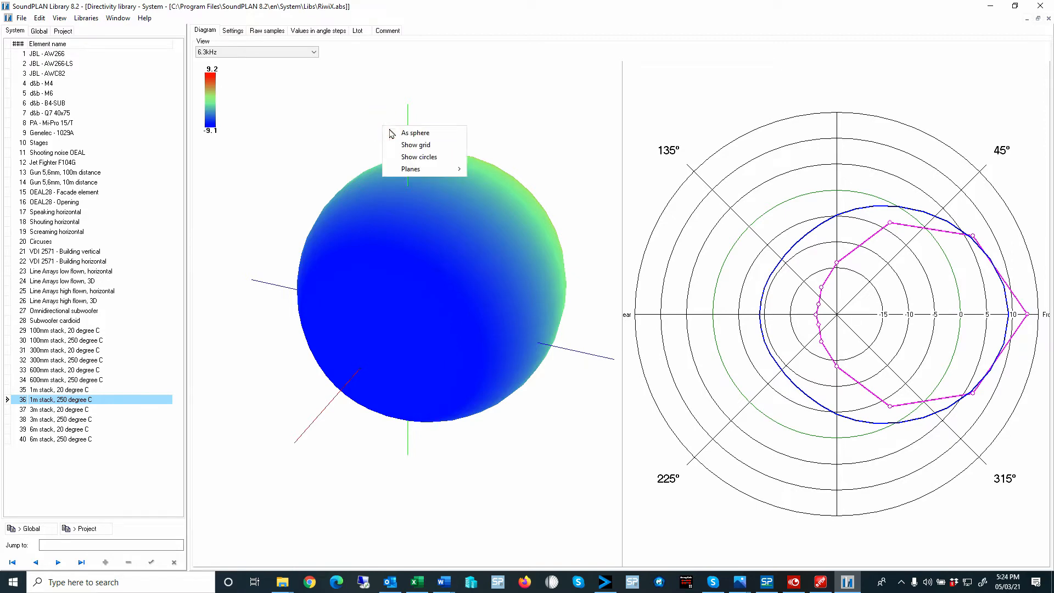
{"action": "left_click", "coordinate": [410, 145]}
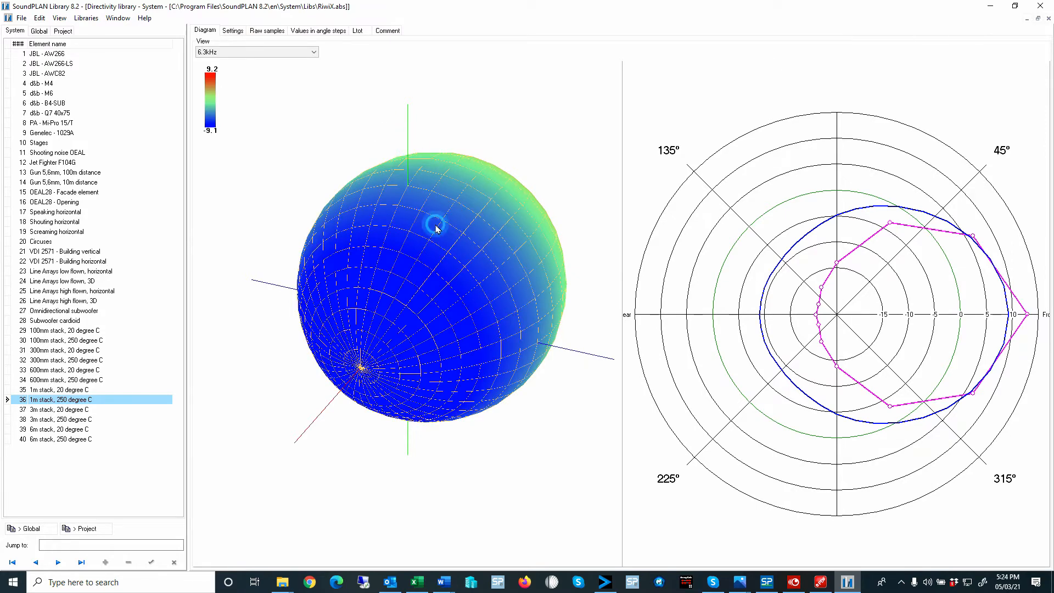
- Display a reference plane through the 3D directivity balloon with its red lobe facing upward
{"action": "left_click_drag", "start_coordinate": [436, 225], "coordinate": [370, 127]}
{"action": "right_click", "coordinate": [370, 127]}
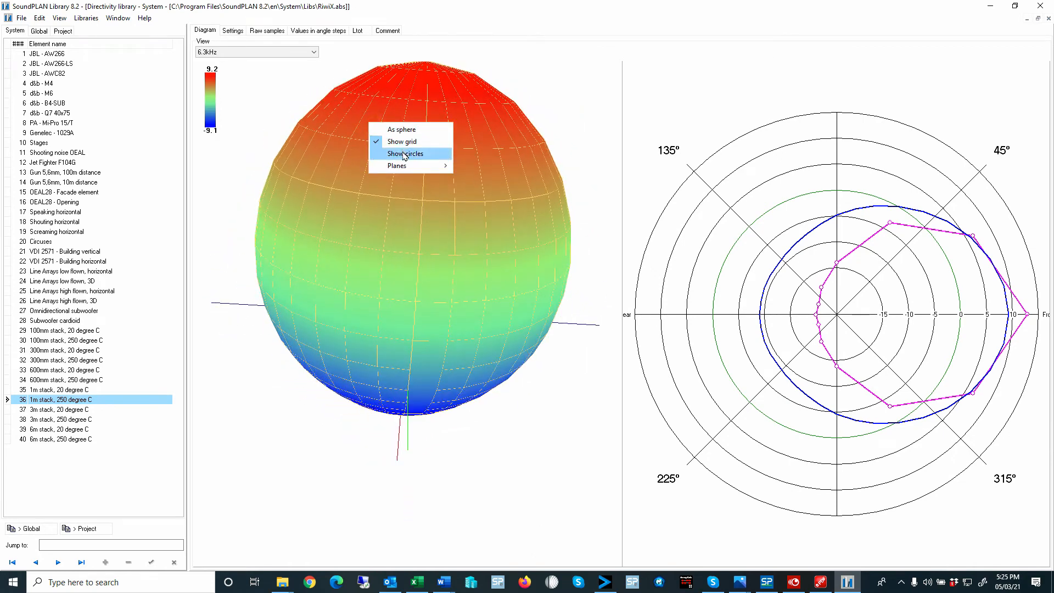
{"action": "mouse_move", "coordinate": [407, 167]}
{"action": "left_click", "coordinate": [471, 177]}
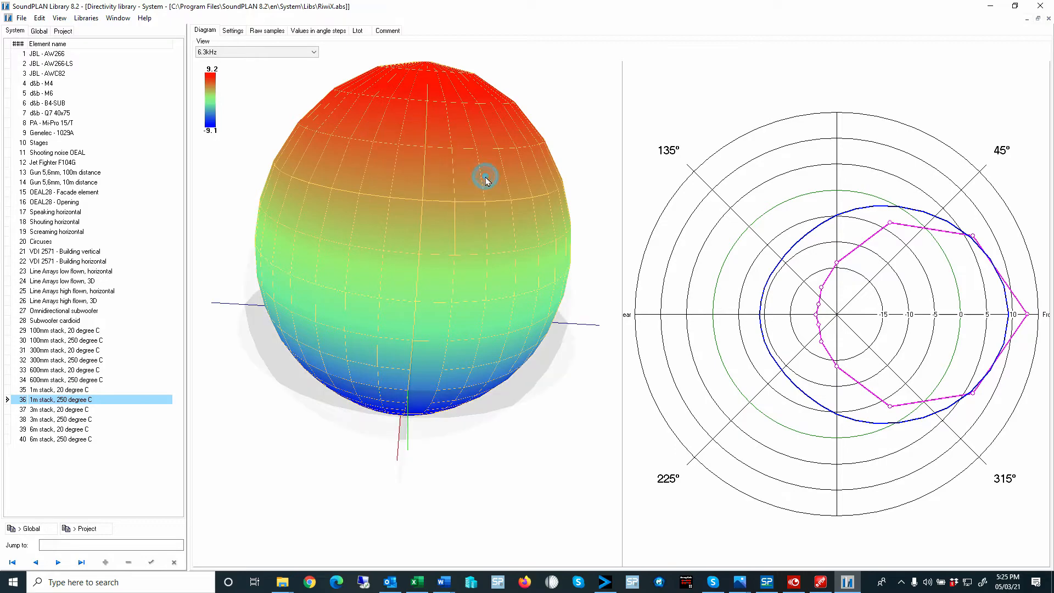
{"action": "mouse_move", "coordinate": [388, 305]}
{"action": "left_mouse_down"}
{"action": "mouse_move", "coordinate": [406, 310]}
{"action": "mouse_move", "coordinate": [414, 329]}
{"action": "mouse_move", "coordinate": [405, 388]}
{"action": "mouse_move", "coordinate": [386, 407]}
{"action": "mouse_move", "coordinate": [364, 406]}
{"action": "mouse_move", "coordinate": [388, 404]}
{"action": "mouse_move", "coordinate": [390, 428]}
{"action": "mouse_move", "coordinate": [387, 314]}
{"action": "mouse_move", "coordinate": [397, 301]}
{"action": "mouse_move", "coordinate": [426, 320]}
{"action": "mouse_move", "coordinate": [405, 331]}
{"action": "mouse_move", "coordinate": [389, 320]}
{"action": "left_mouse_up"}
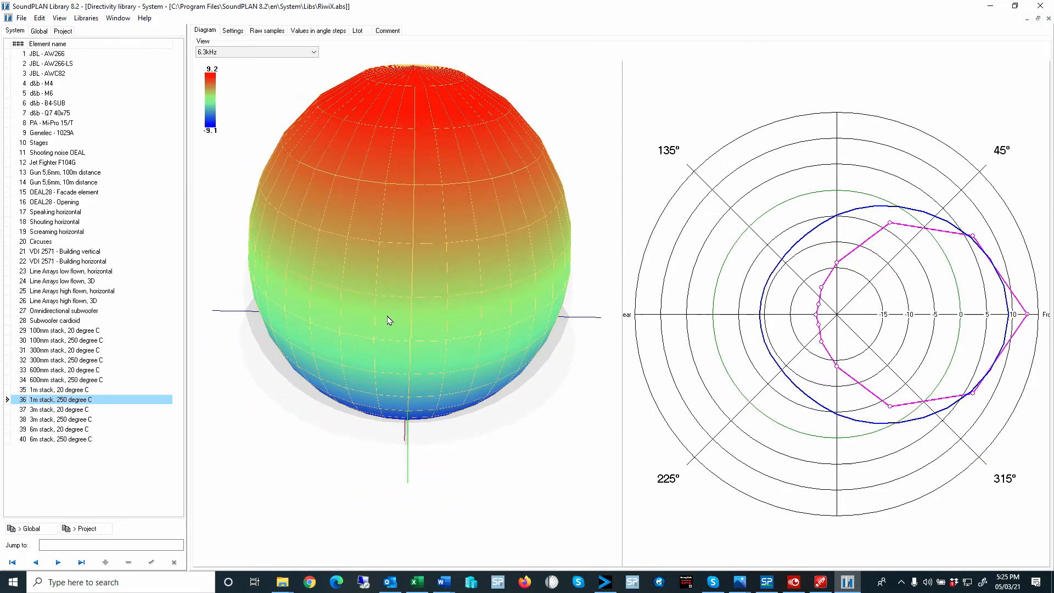
- Set the diagram frequency to 16kHz and examine the shape of the 3D directivity balloon
{"action": "left_click", "coordinate": [242, 51]}
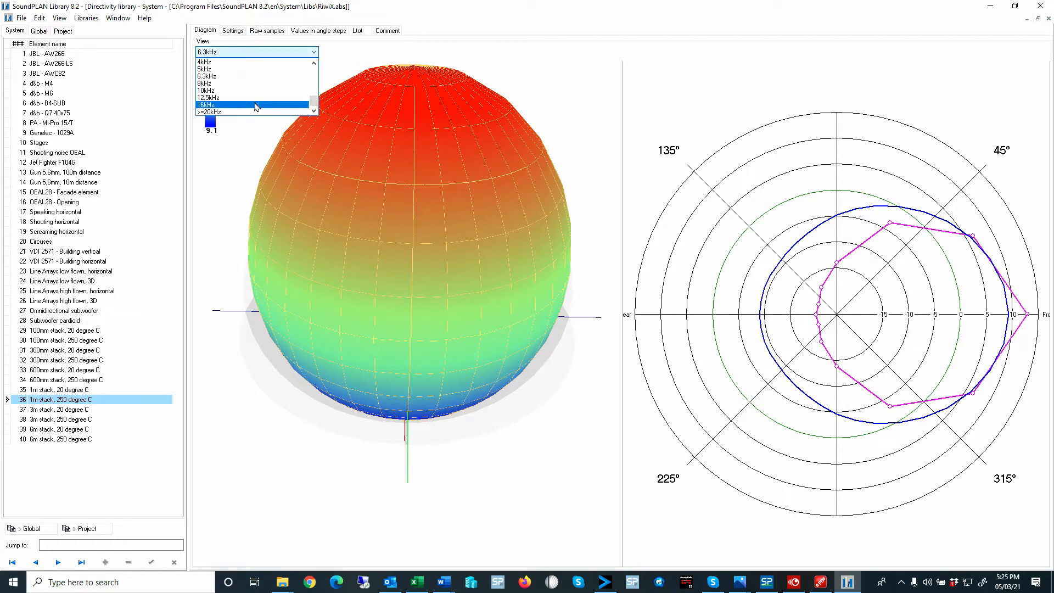
{"action": "left_click", "coordinate": [255, 105]}
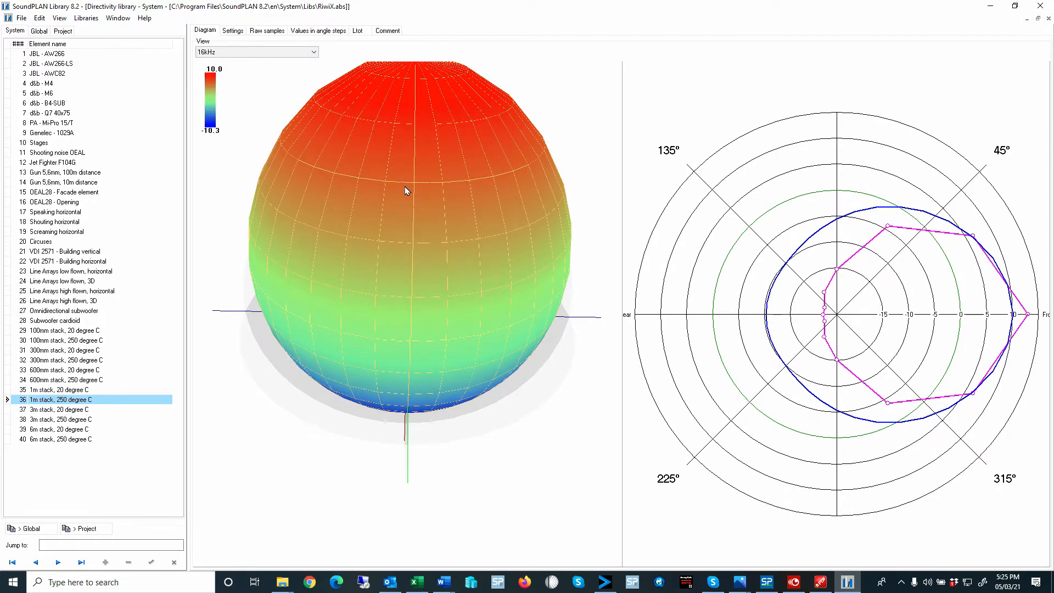
{"action": "scroll", "coordinate": [404, 188], "scroll_direction": "down", "scroll_amount": 5}
{"action": "scroll", "coordinate": [404, 190], "scroll_direction": "up", "scroll_amount": 7}
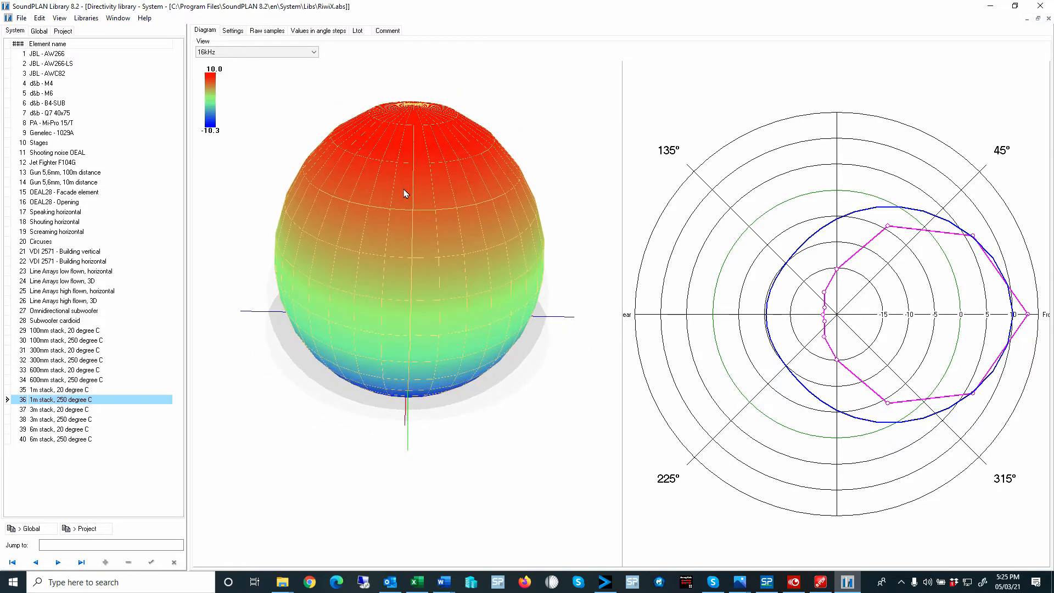
{"action": "scroll", "coordinate": [405, 193], "scroll_direction": "down", "scroll_amount": 5}
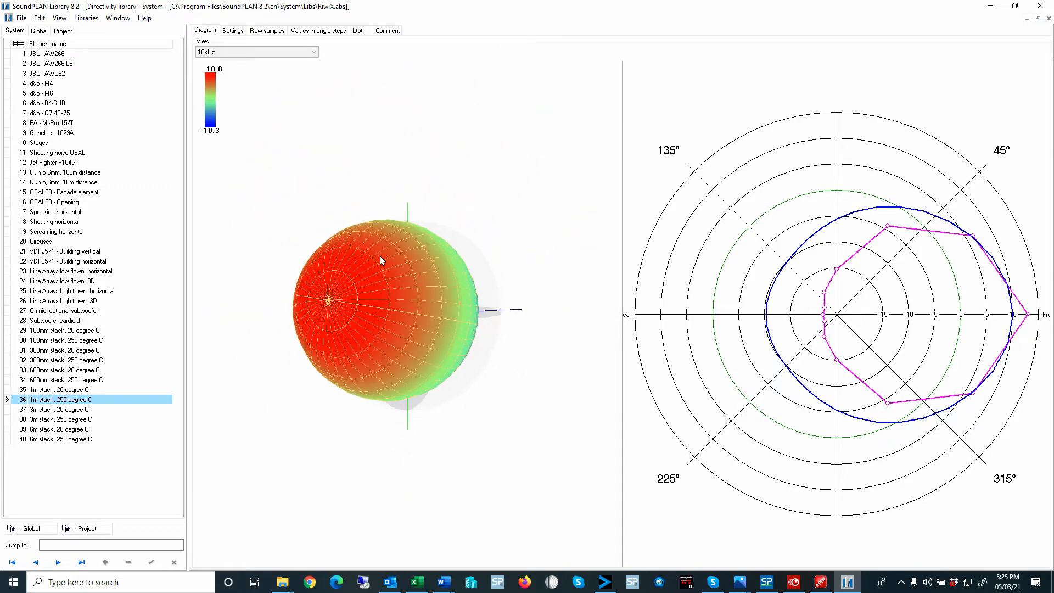
{"action": "left_click_drag", "start_coordinate": [381, 260], "coordinate": [392, 195]}
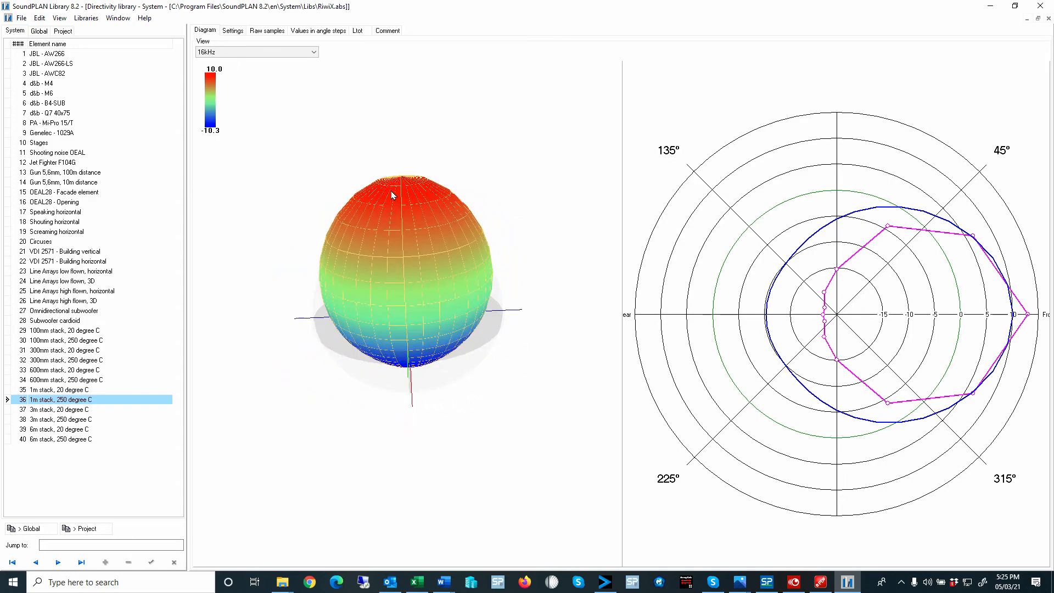
{"action": "key", "text": "ctrl"}
- Review the directivity settings of the 1m, 3m and 6m stack elements, ending with 6m stack, 20 degree C
{"action": "left_click", "coordinate": [232, 31]}
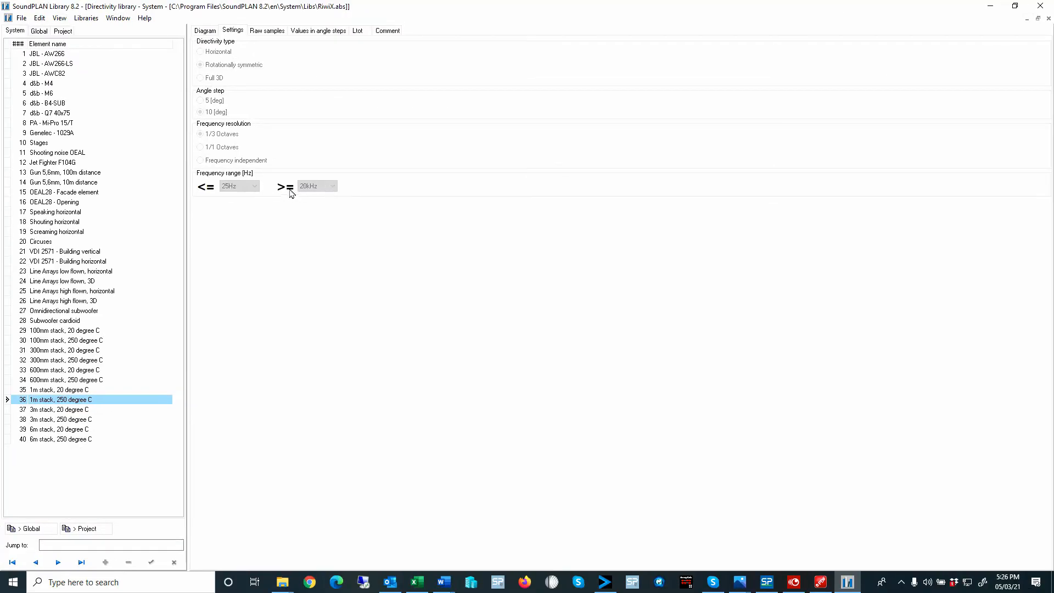
{"action": "left_click", "coordinate": [101, 409]}
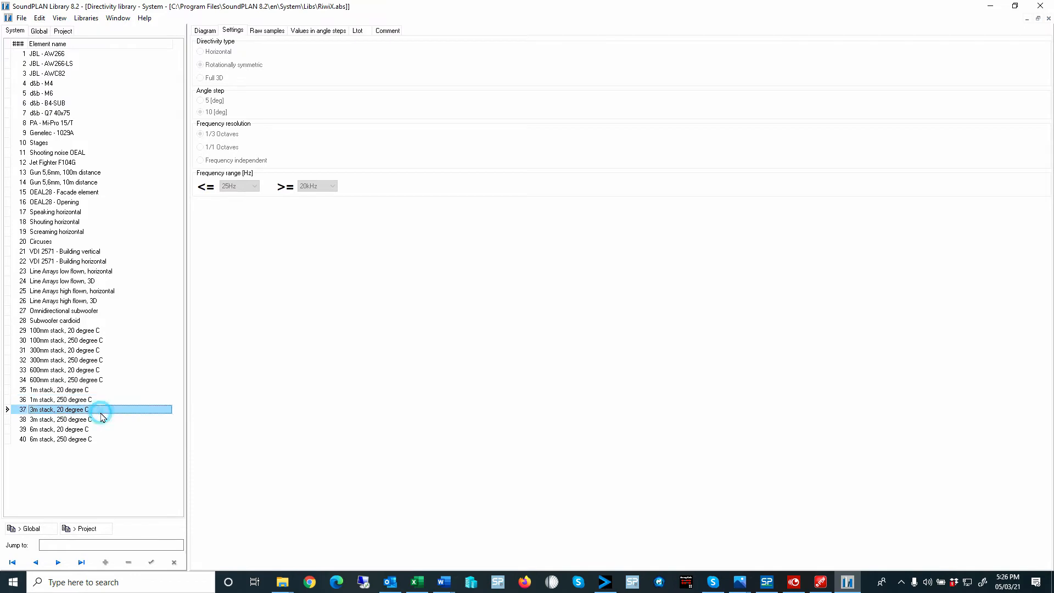
{"action": "left_click", "coordinate": [102, 420]}
{"action": "left_click", "coordinate": [103, 430]}
{"action": "left_click", "coordinate": [105, 439]}
{"action": "left_click", "coordinate": [102, 427]}
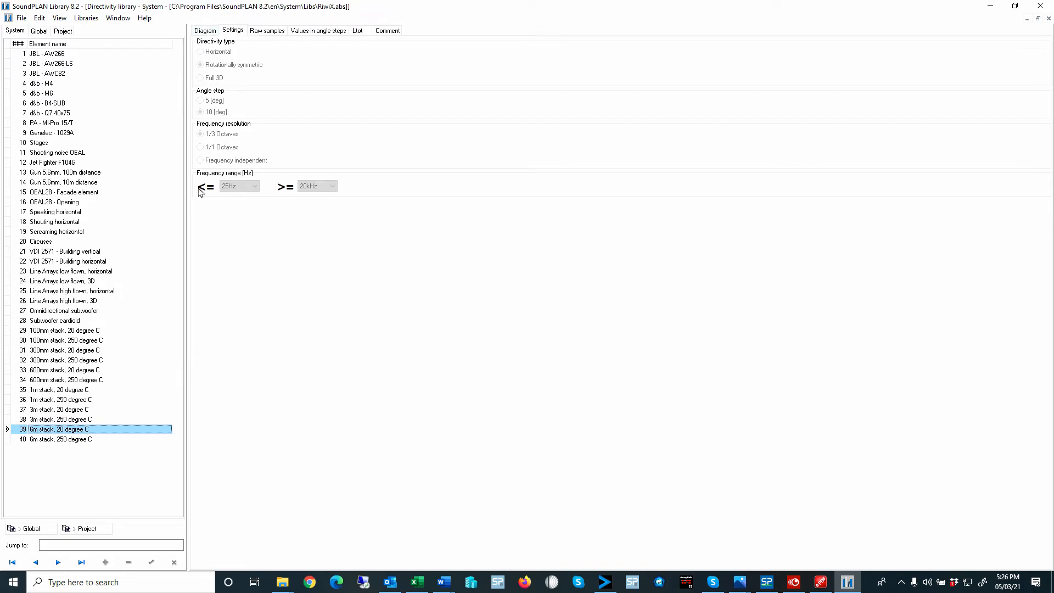
- Compare the diagram, settings and raw samples of the 6m stack, 20 degree C element
{"action": "left_click", "coordinate": [211, 31]}
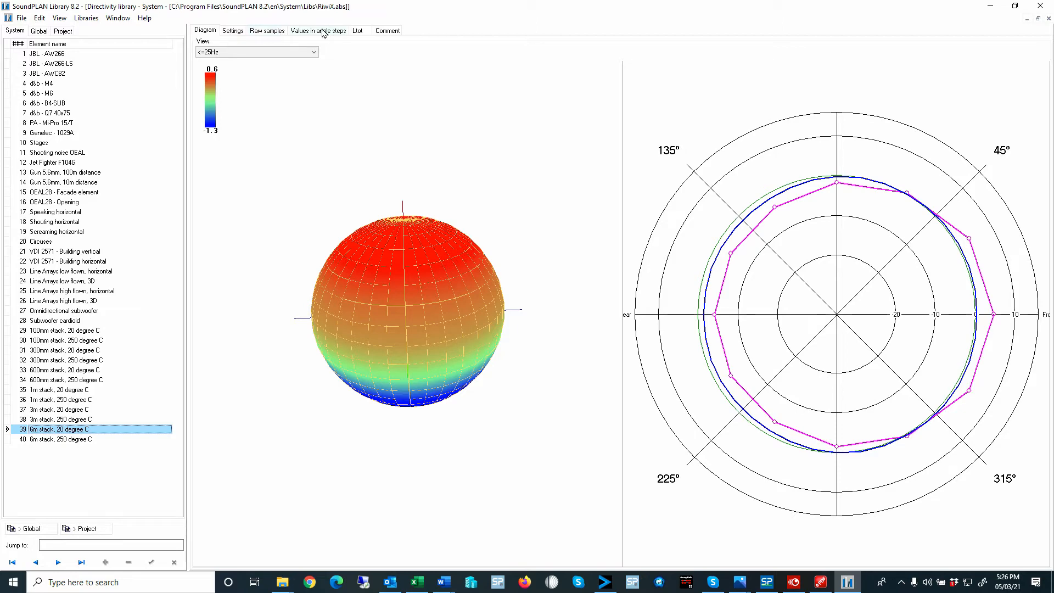
{"action": "left_click", "coordinate": [275, 32]}
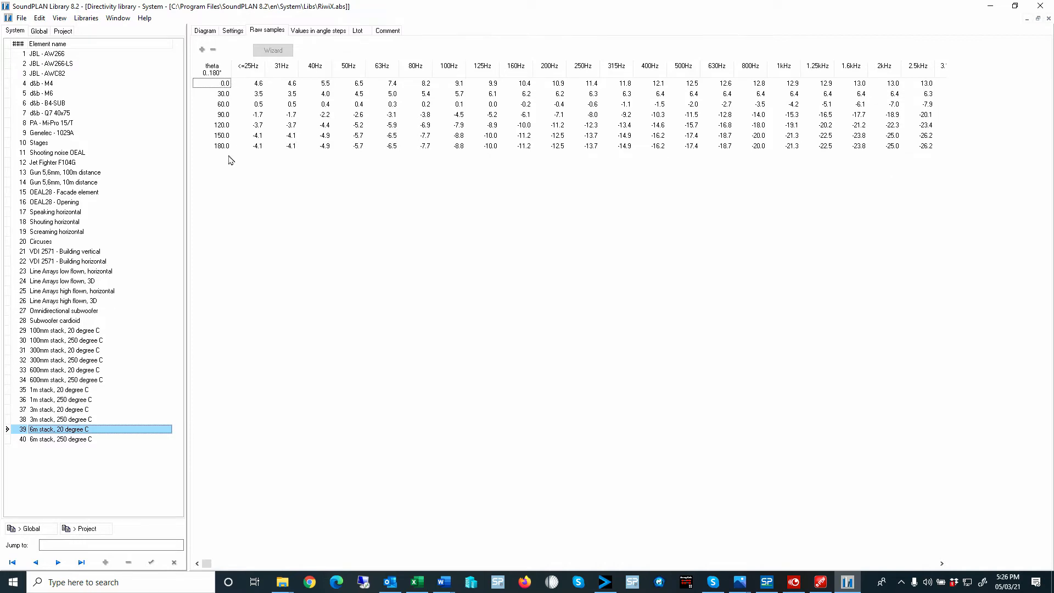
{"action": "left_click", "coordinate": [233, 31]}
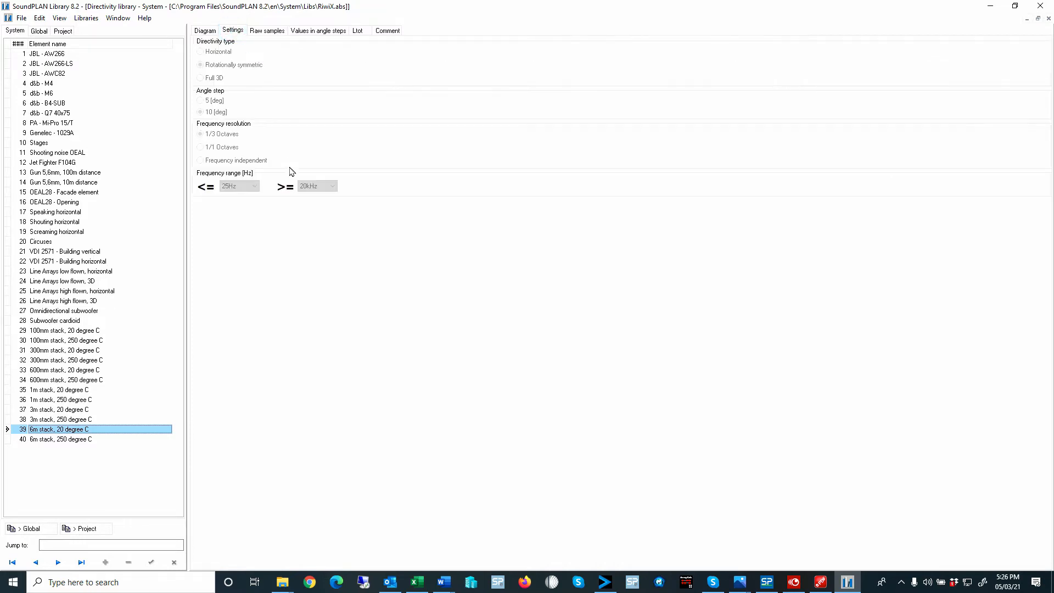
{"action": "left_click", "coordinate": [203, 31]}
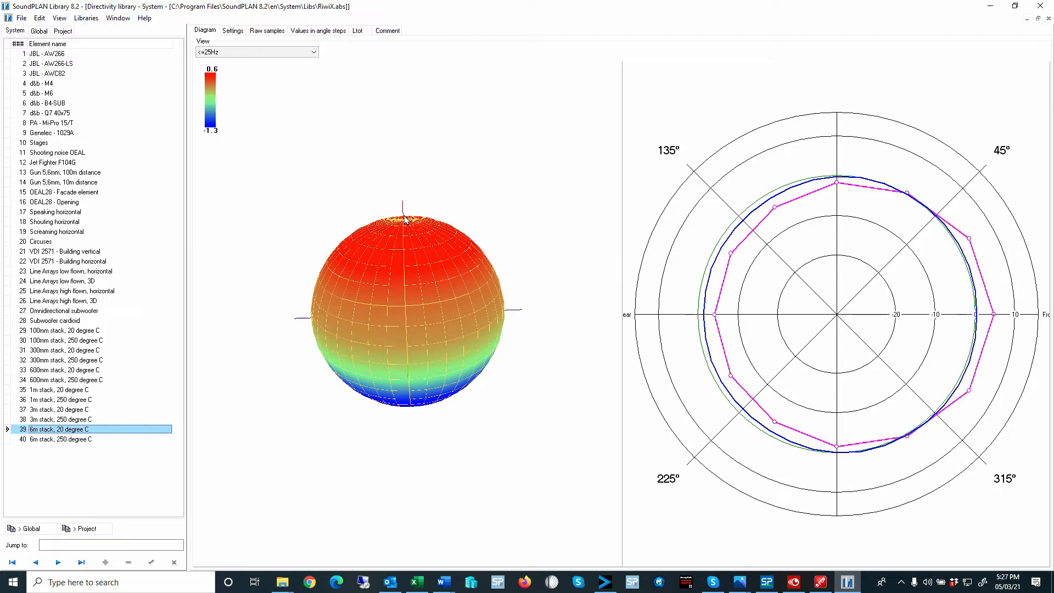
{"action": "left_click", "coordinate": [263, 32]}
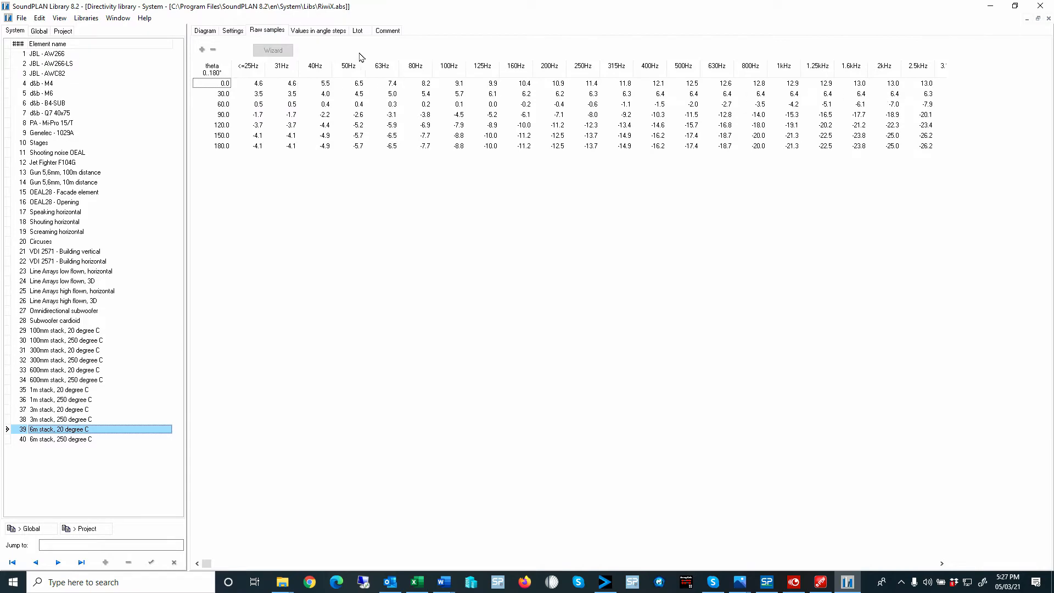
- Examine the 6m stack's directivity values in angle steps for 31Hz, 40Hz and 50Hz
{"action": "left_click", "coordinate": [315, 34]}
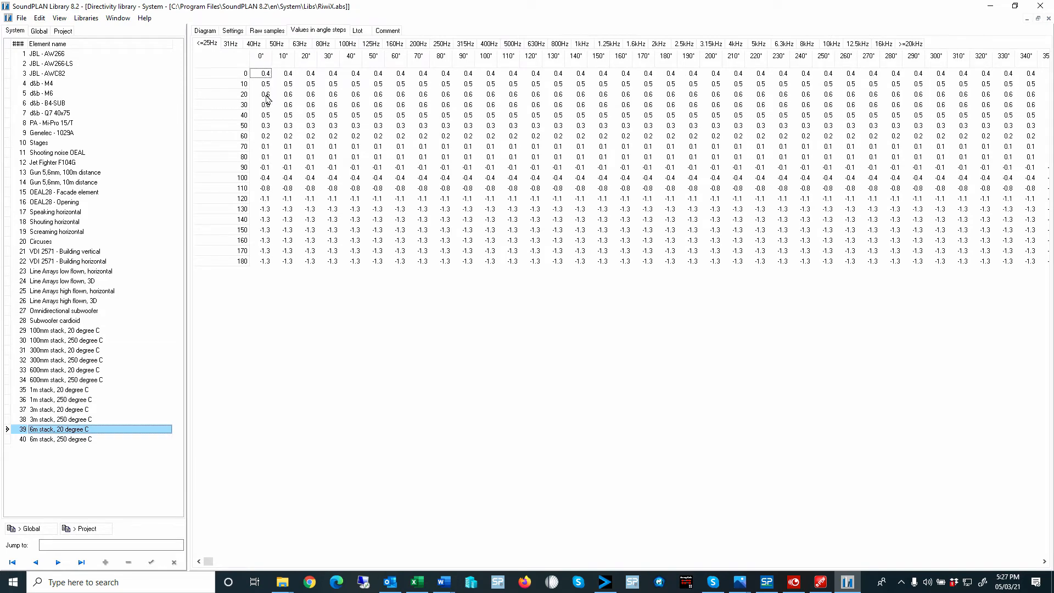
{"action": "left_click", "coordinate": [230, 45]}
{"action": "left_click", "coordinate": [251, 46]}
{"action": "left_click", "coordinate": [277, 46]}
- Display the directivity diagram of the Line Arrays high flown, 3D element
{"action": "left_click", "coordinate": [62, 302]}
{"action": "left_click", "coordinate": [204, 30]}
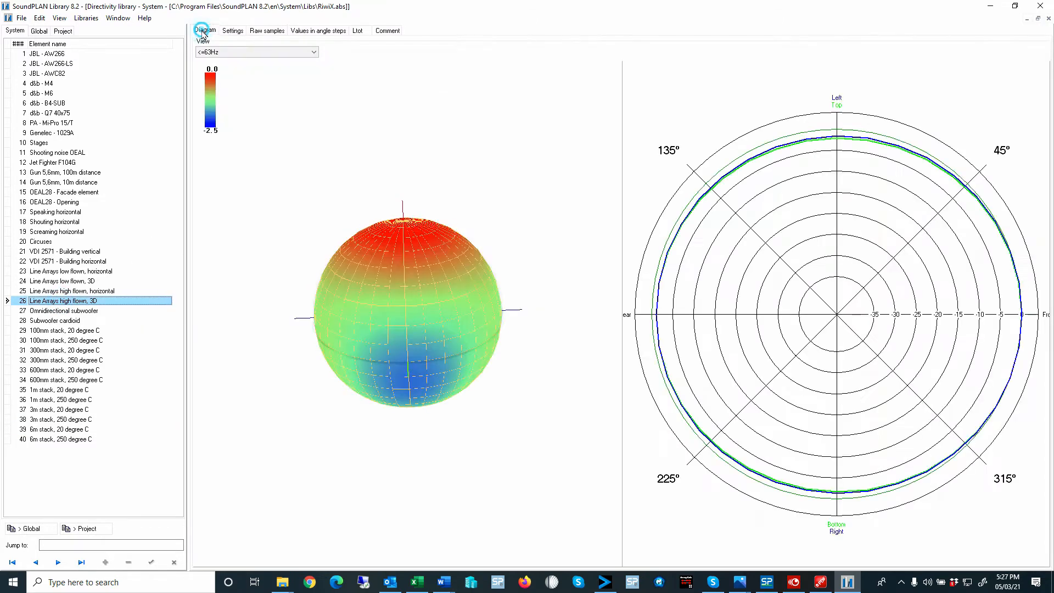
- Examine the 2kHz directivity balloon of the Line Arrays high flown, 3D element from several viewing angles
{"action": "left_click", "coordinate": [242, 53]}
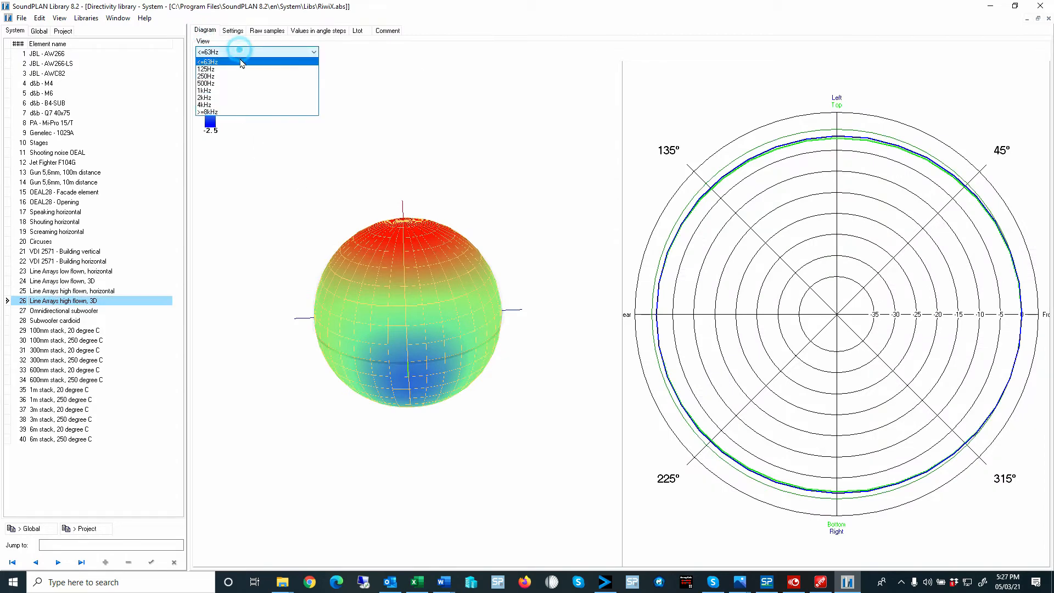
{"action": "left_click", "coordinate": [225, 97]}
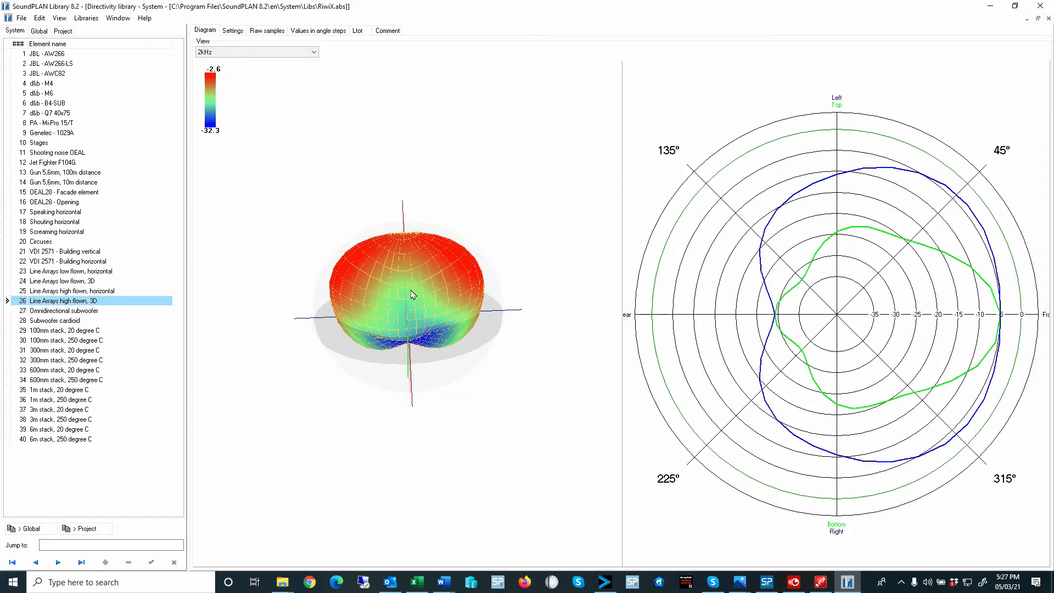
{"action": "left_click_drag", "start_coordinate": [460, 328], "coordinate": [150, 433]}
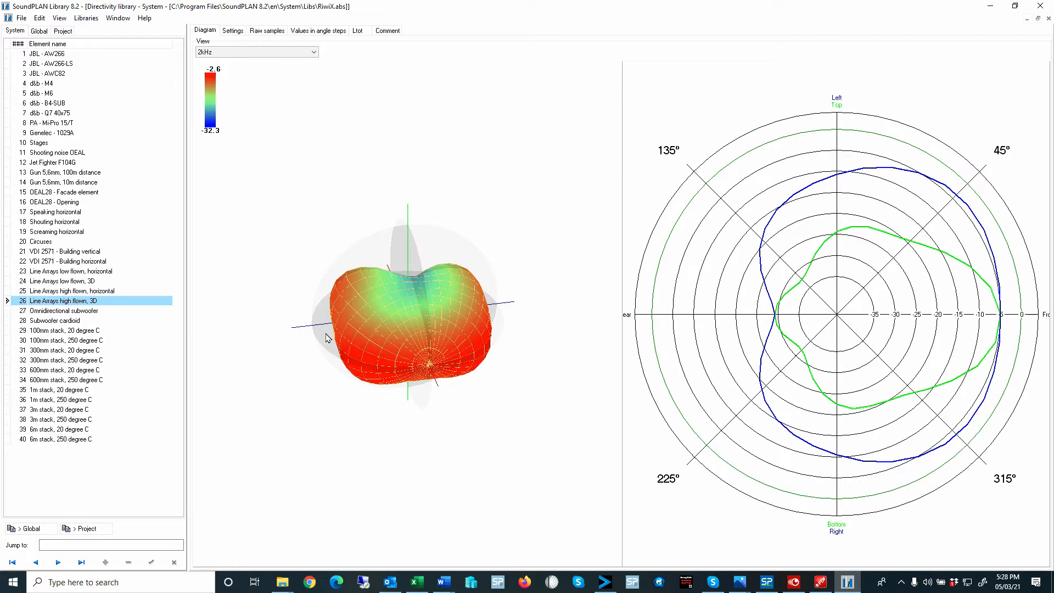
{"action": "left_click_drag", "start_coordinate": [341, 340], "coordinate": [382, 302]}
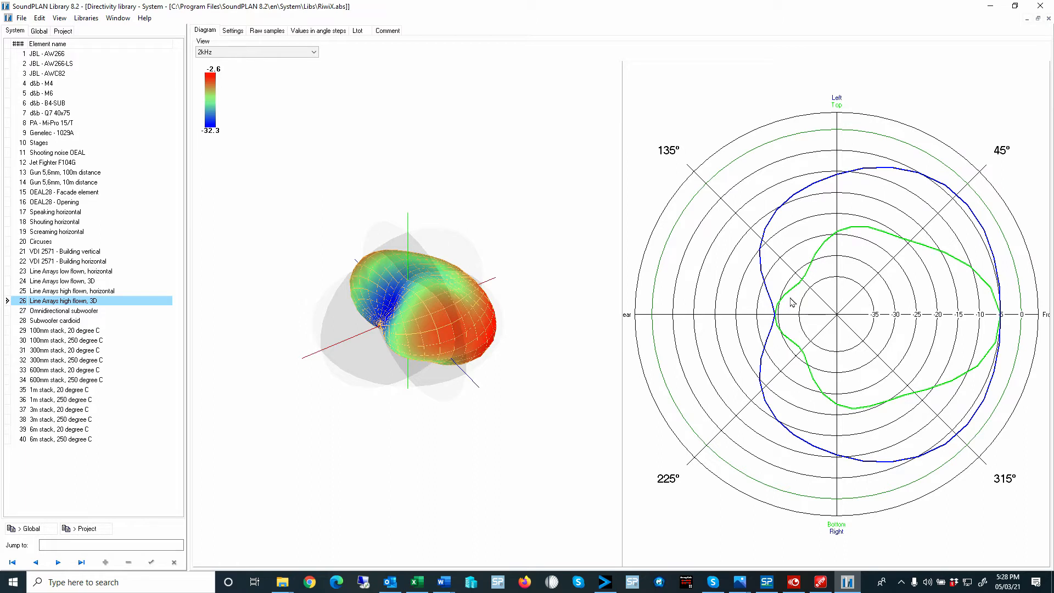
- Review the settings, raw samples and angle-step values, including 125Hz, of the Line Arrays high flown, 3D element
{"action": "left_click", "coordinate": [233, 31]}
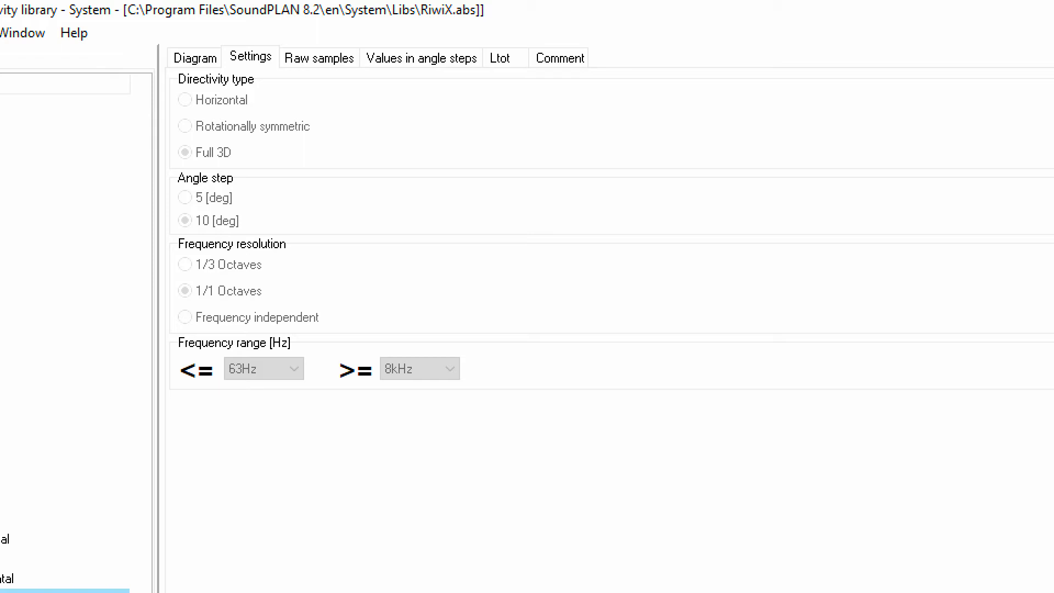
{"action": "left_click", "coordinate": [319, 58]}
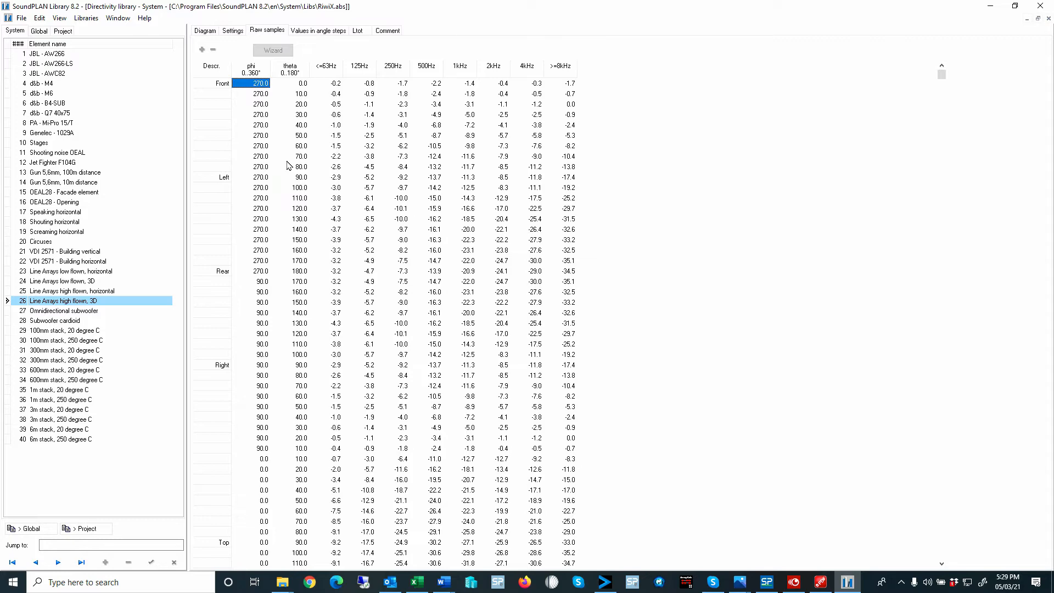
{"action": "left_click", "coordinate": [328, 32]}
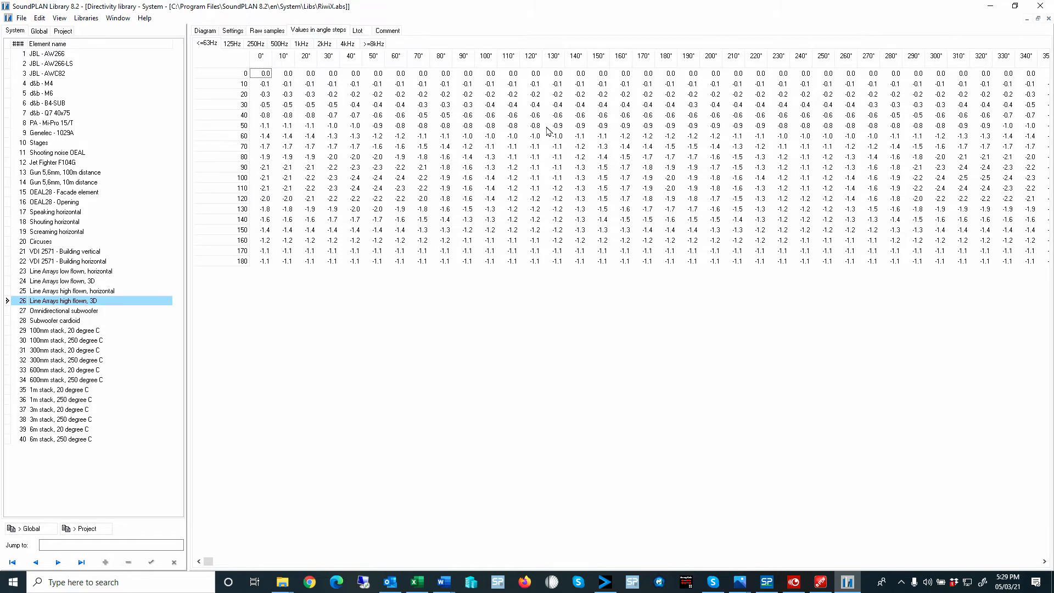
{"action": "left_click", "coordinate": [233, 44]}
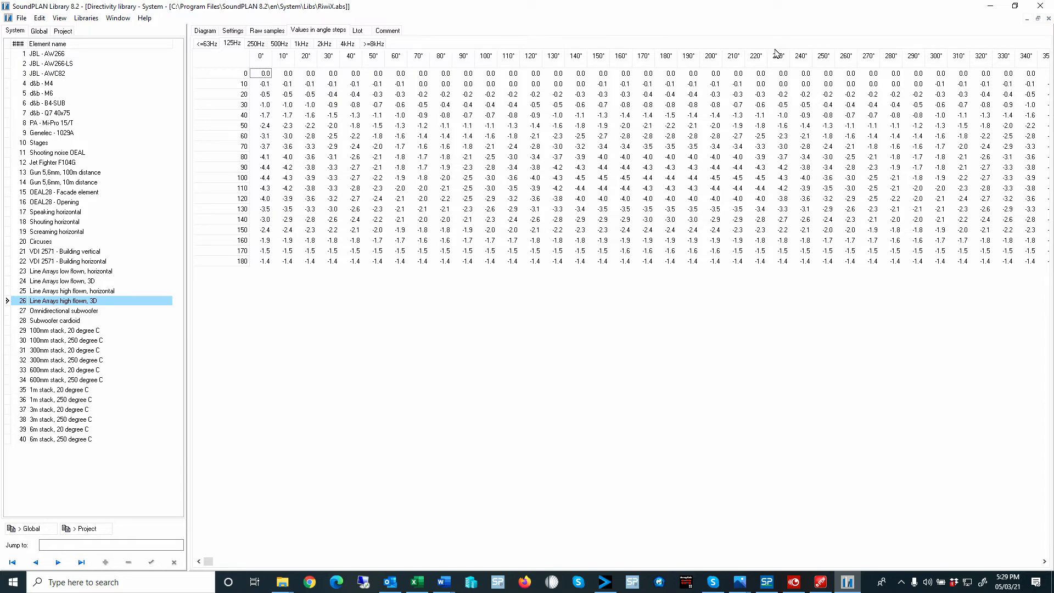
{"action": "left_click", "coordinate": [267, 31]}
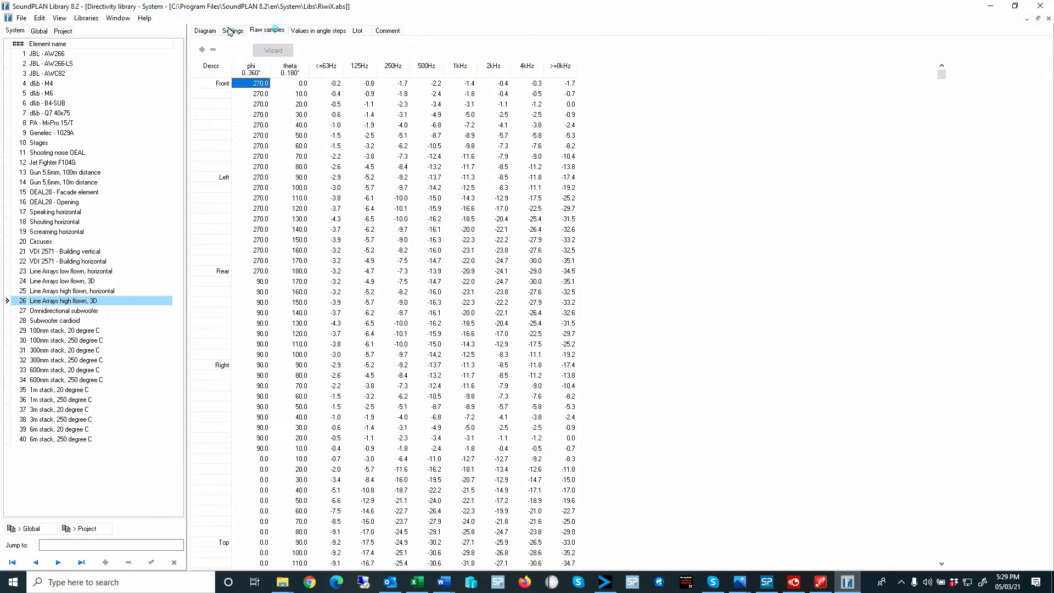
{"action": "left_click", "coordinate": [232, 31]}
{"action": "left_click", "coordinate": [268, 31]}
- Review the raw samples, diagram and zoom limits of the System element VDI 2571 - Building horizontal
{"action": "left_click", "coordinate": [61, 261]}
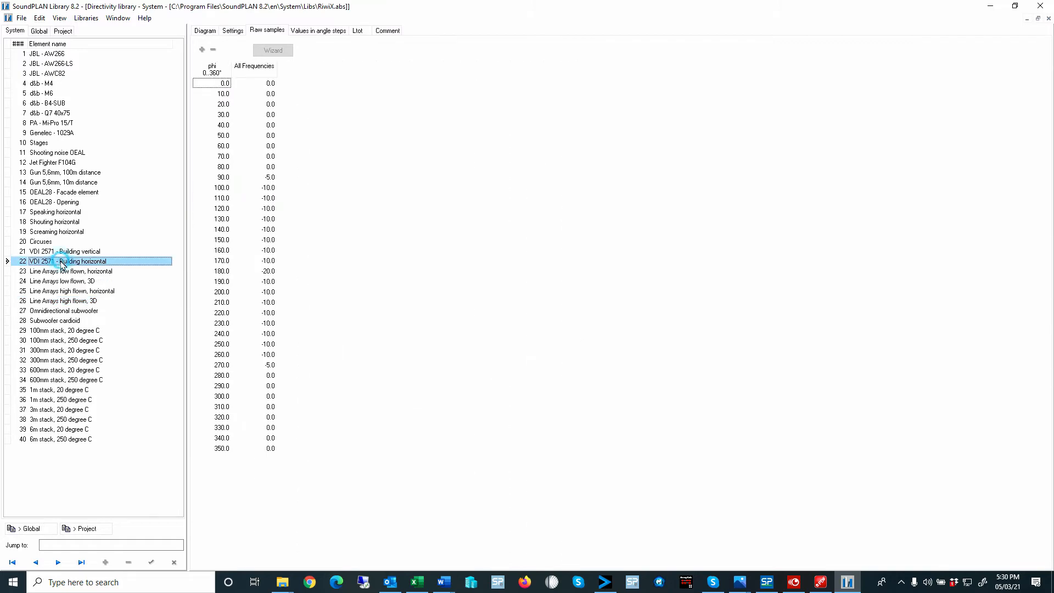
{"action": "left_click", "coordinate": [207, 31]}
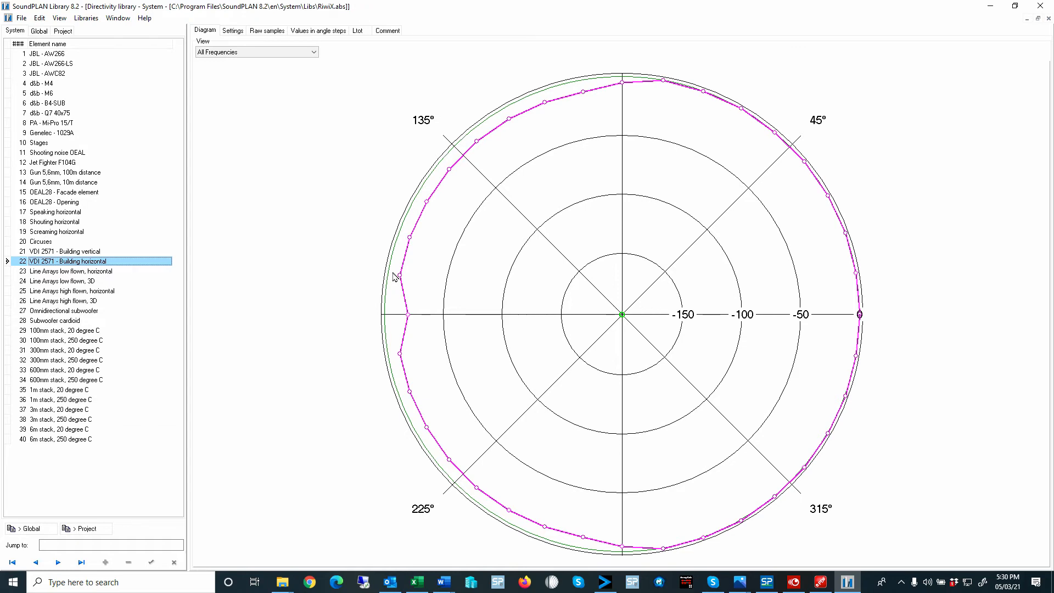
{"action": "left_click", "coordinate": [60, 18]}
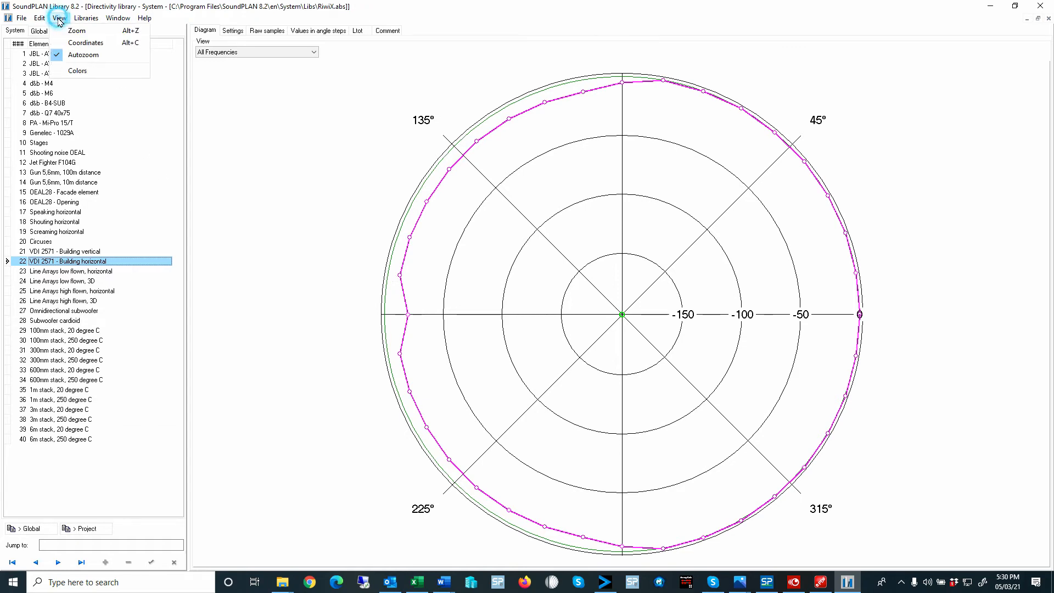
{"action": "left_click", "coordinate": [86, 31]}
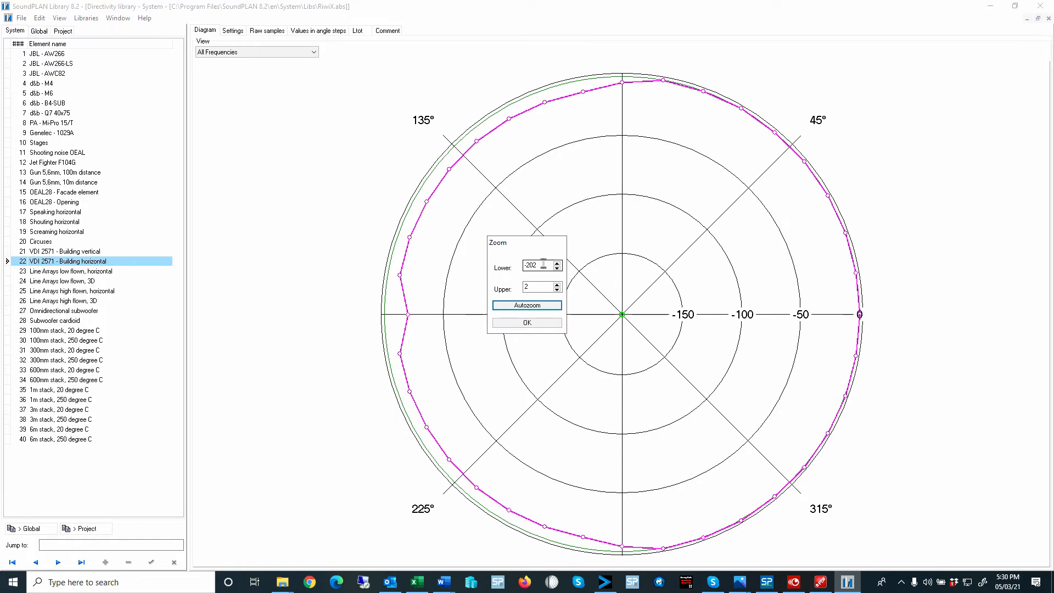
{"action": "left_click_drag", "start_coordinate": [544, 265], "coordinate": [509, 267]}
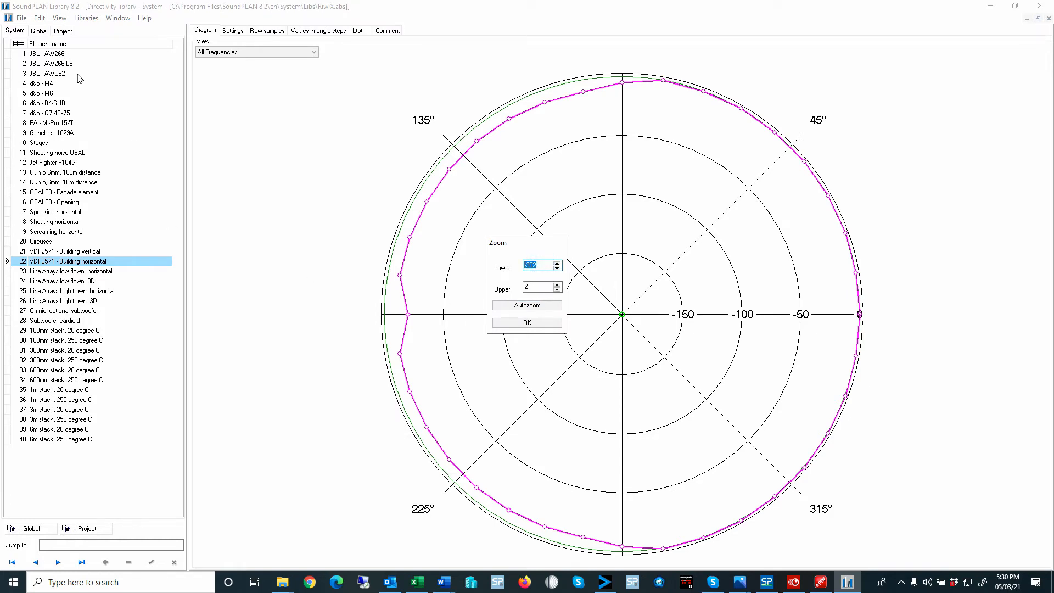
{"action": "left_click", "coordinate": [545, 323]}
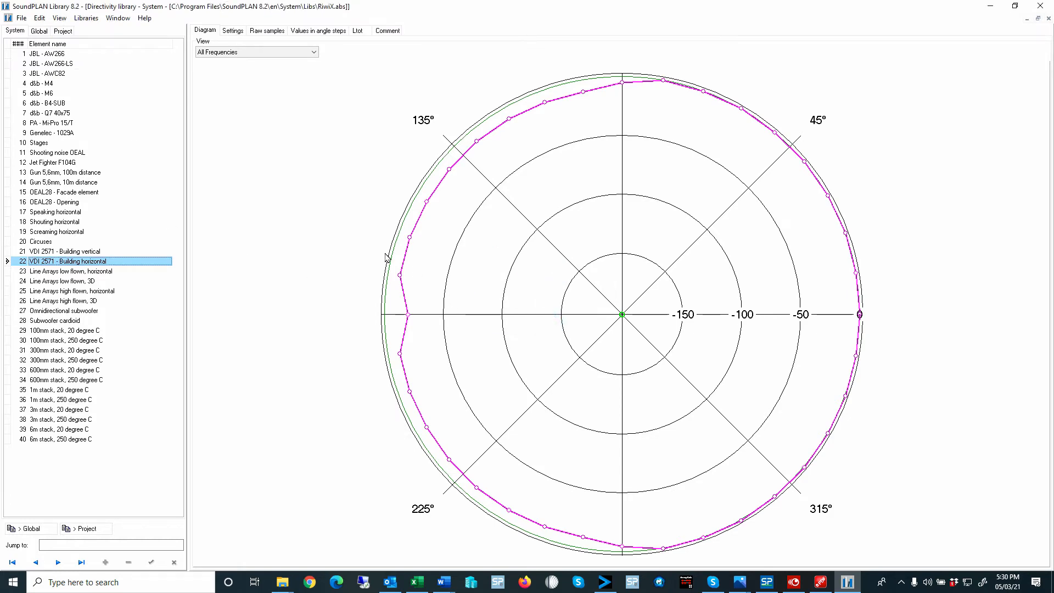
- Compare the Project library diagrams of VDI 2571 - building horizontal, building vertical and Bldg vertical 3D Rotational
{"action": "left_click", "coordinate": [63, 31]}
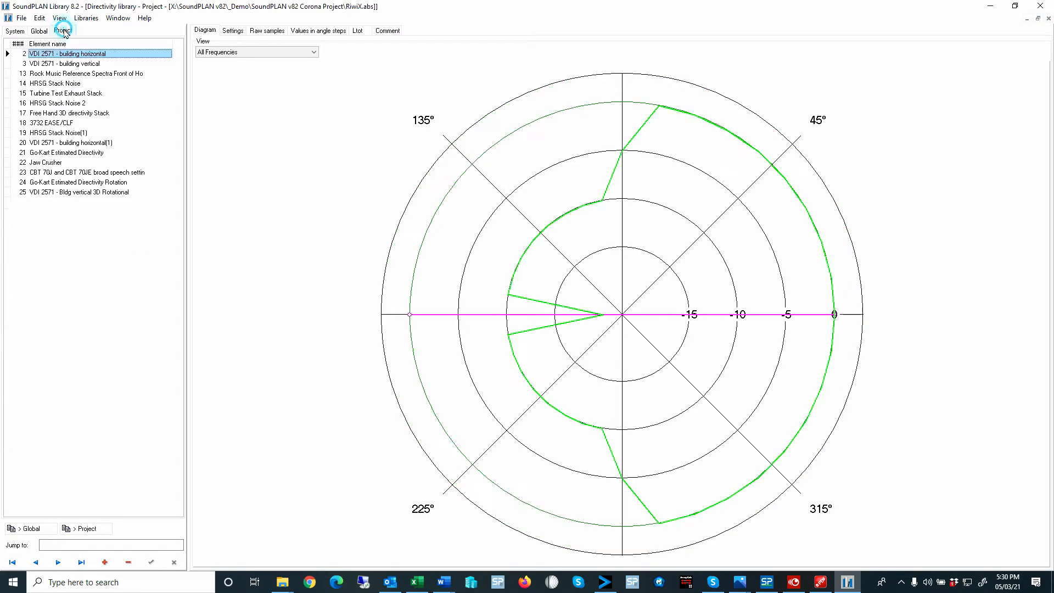
{"action": "left_click", "coordinate": [79, 64]}
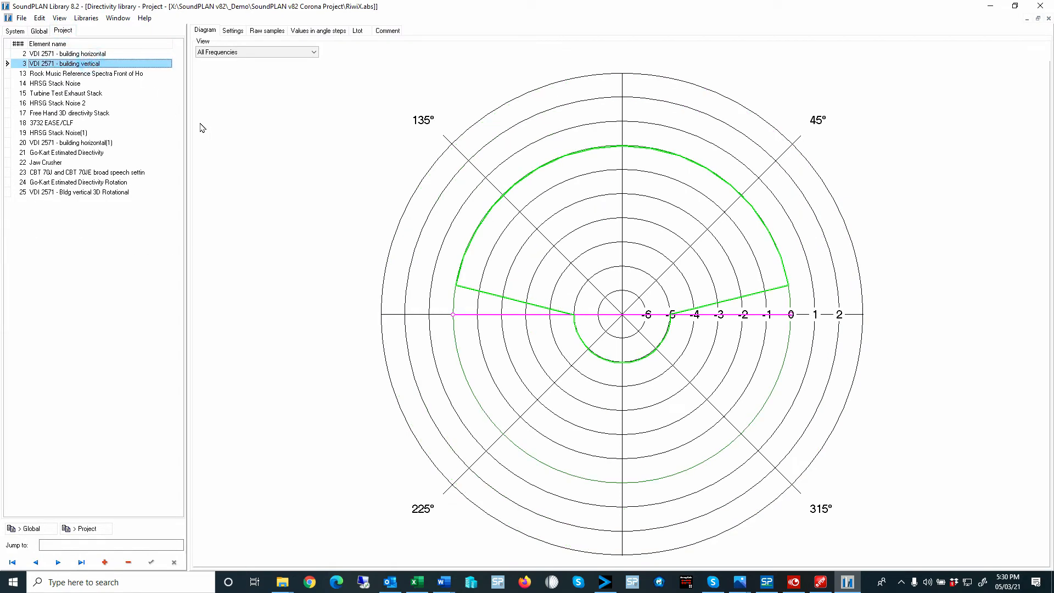
{"action": "left_click", "coordinate": [98, 54]}
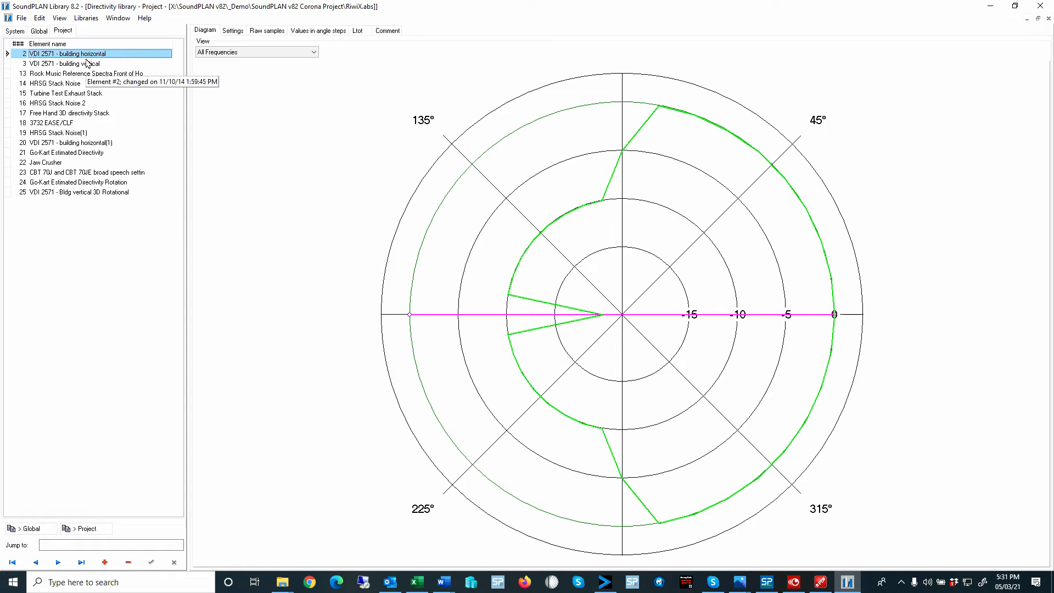
{"action": "left_click", "coordinate": [82, 192]}
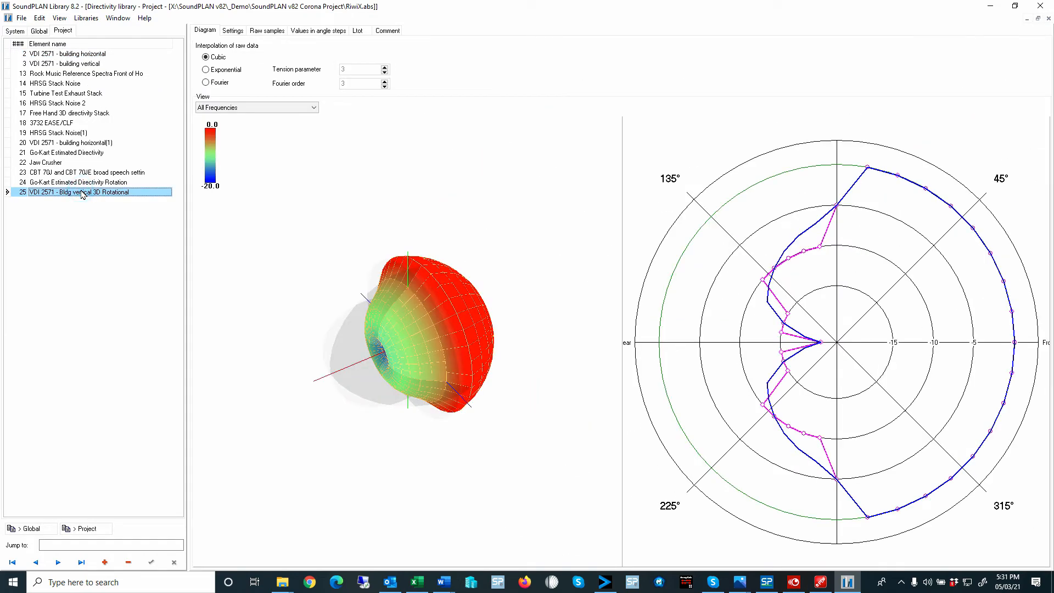
{"action": "left_click", "coordinate": [76, 63]}
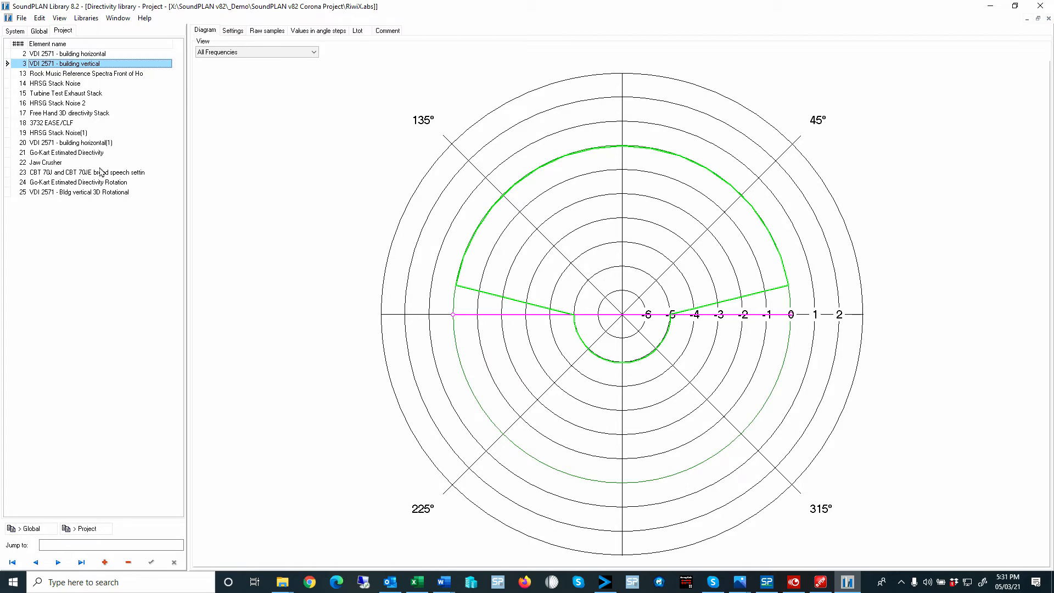
{"action": "left_click", "coordinate": [83, 193]}
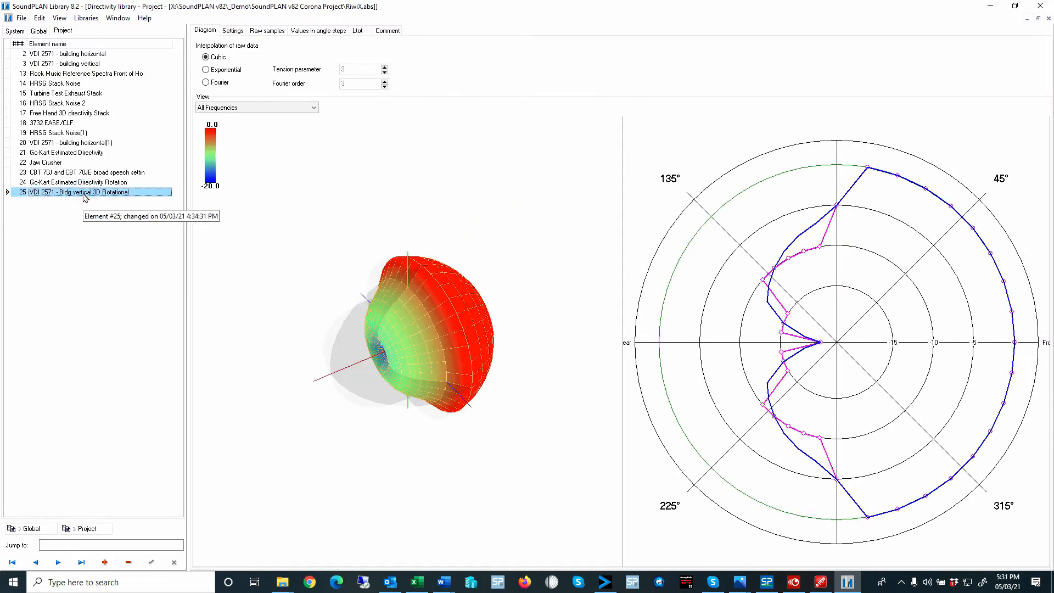
- Review the settings, raw samples, angle-step values and diagram of VDI 2571 - Bldg vertical 3D Rotational
{"action": "left_click", "coordinate": [233, 31]}
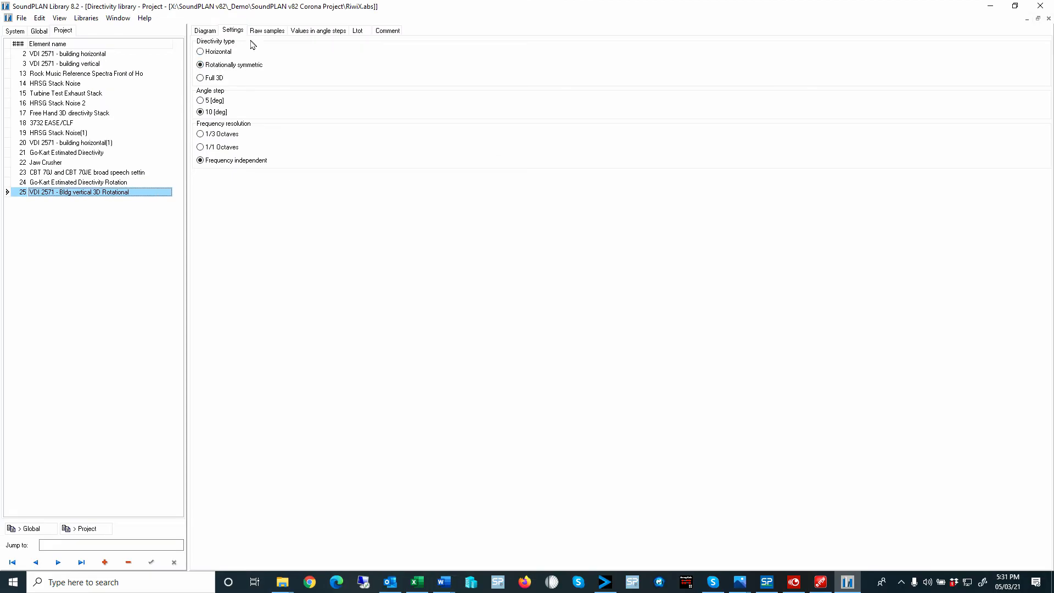
{"action": "left_click", "coordinate": [270, 32]}
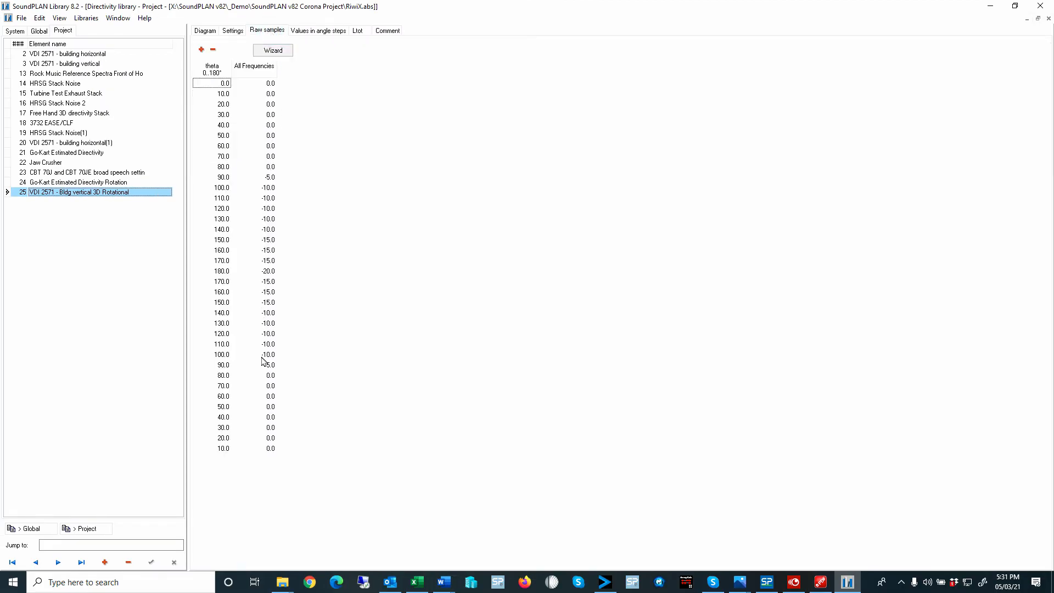
{"action": "left_click", "coordinate": [316, 31]}
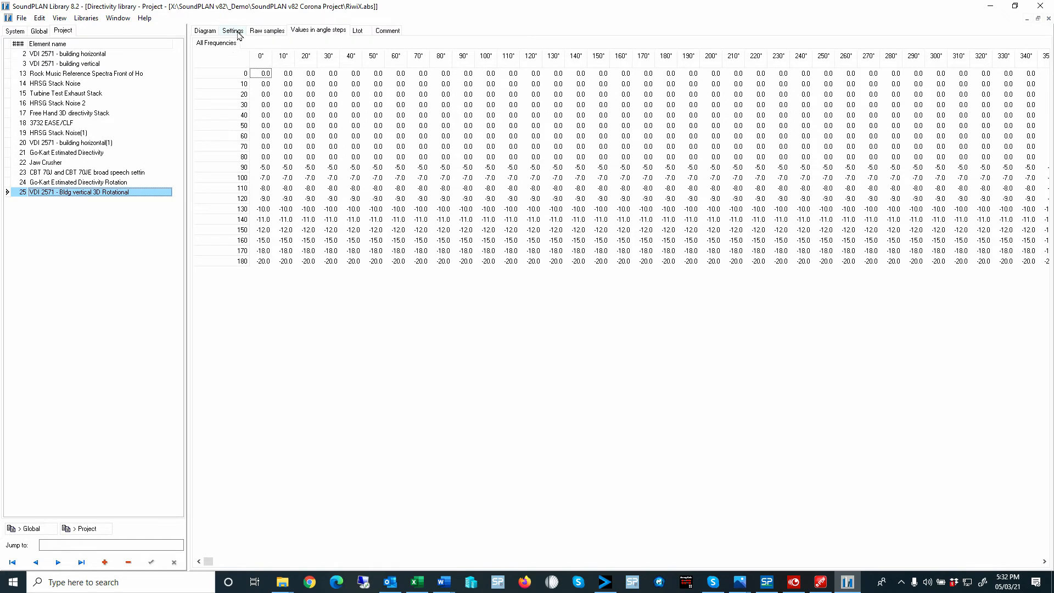
{"action": "left_click", "coordinate": [204, 33]}
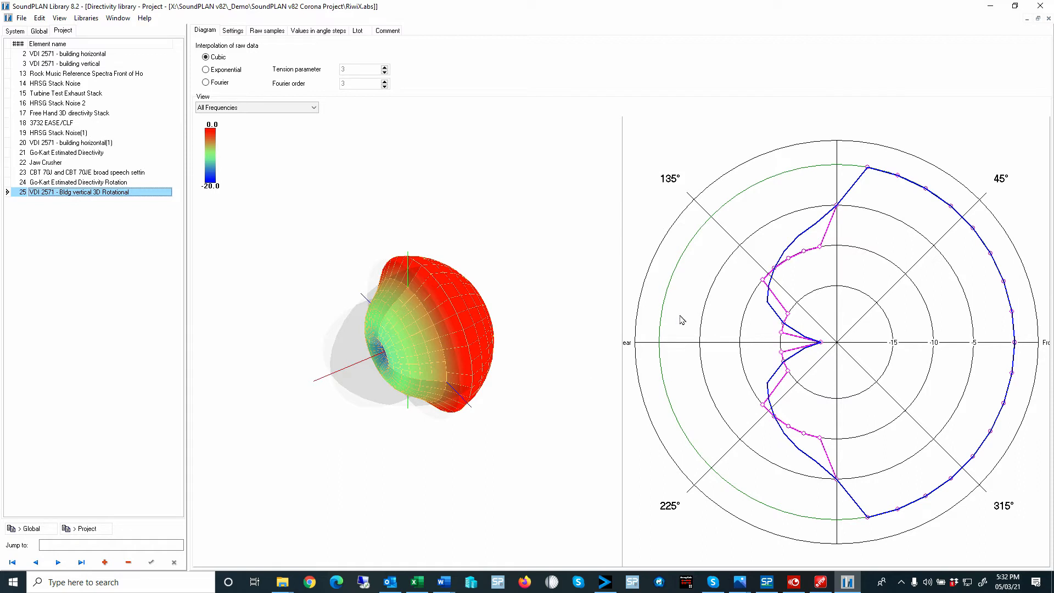
{"action": "left_click", "coordinate": [233, 31]}
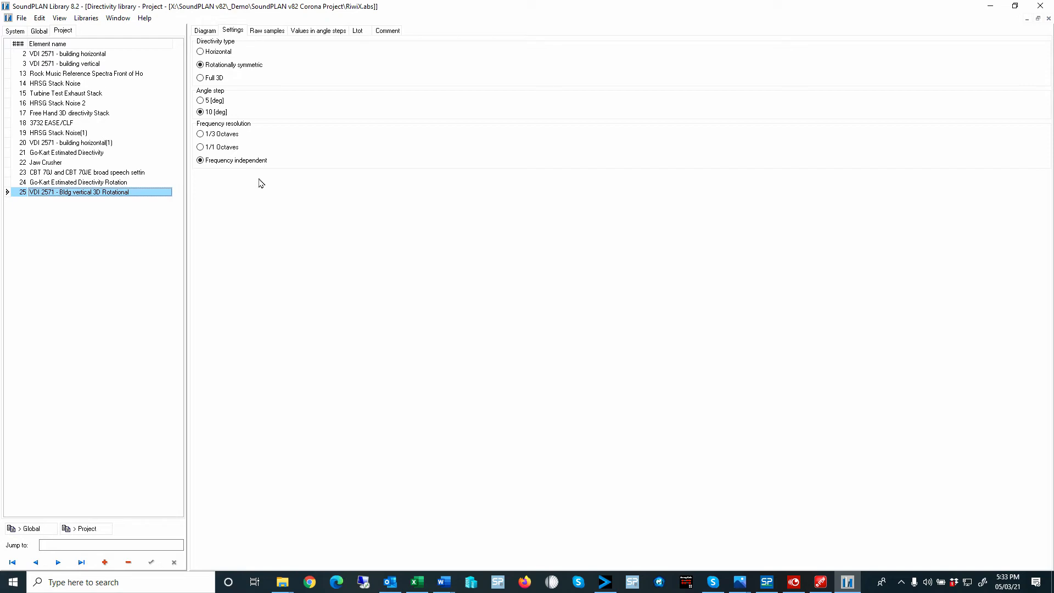
- Return to the library through SoundPLAN Manager and open the project's Emission library
{"action": "left_click", "coordinate": [989, 6]}
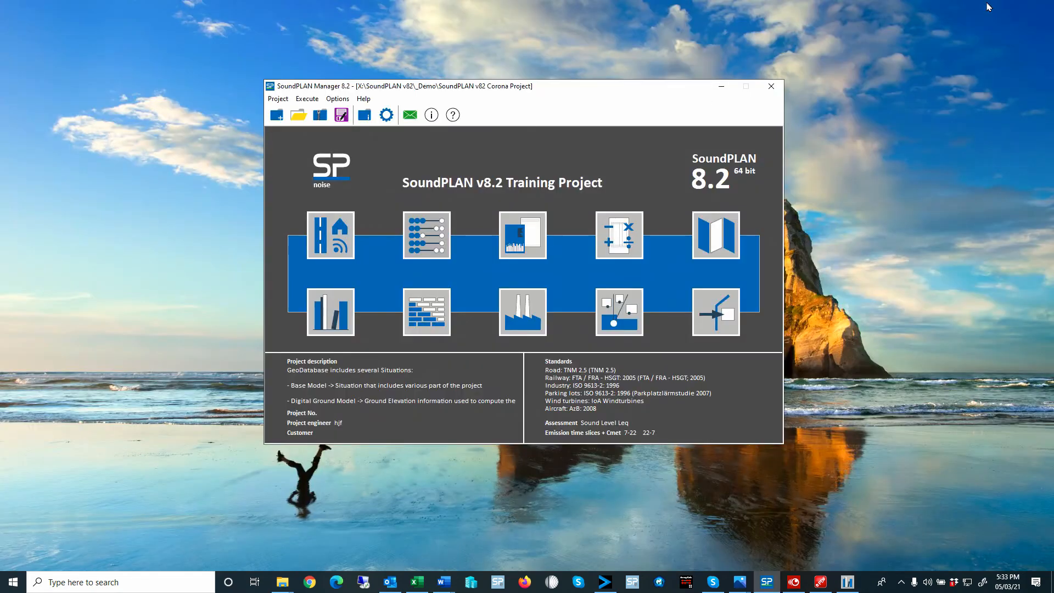
{"action": "left_click", "coordinate": [336, 312]}
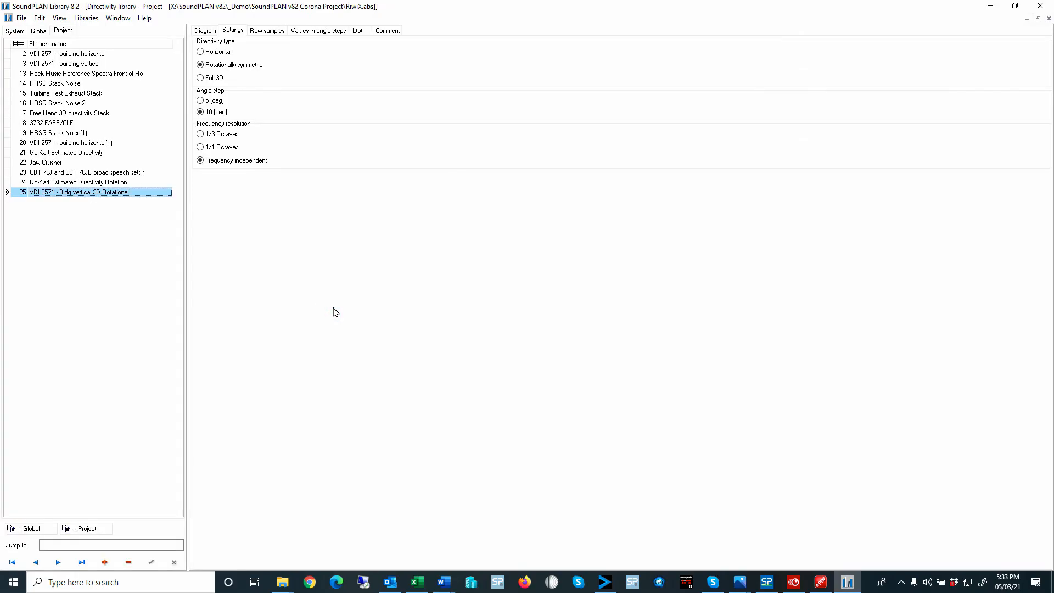
{"action": "left_click", "coordinate": [22, 19]}
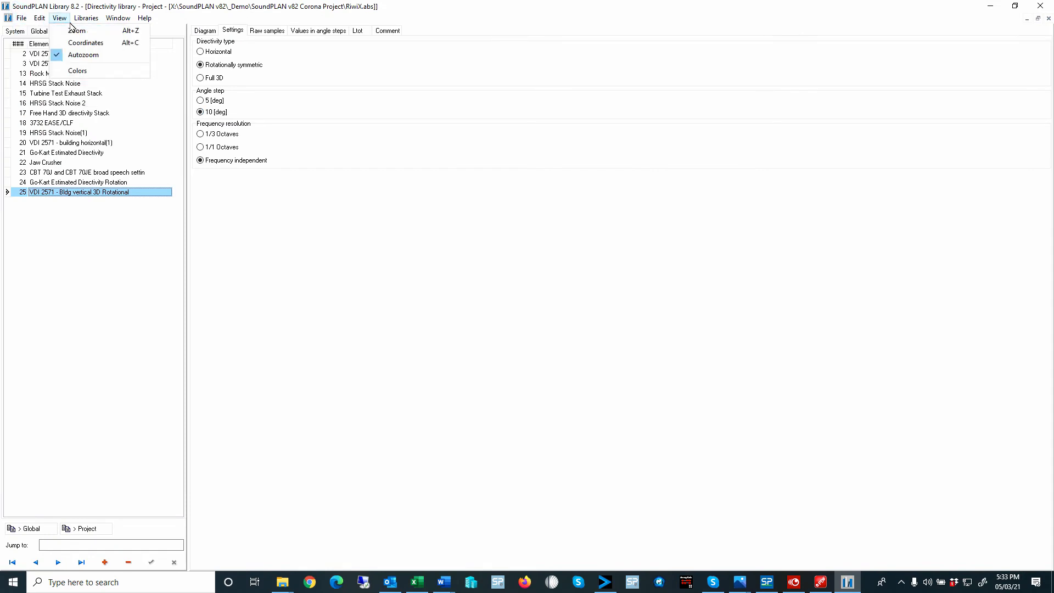
{"action": "mouse_move", "coordinate": [86, 18]}
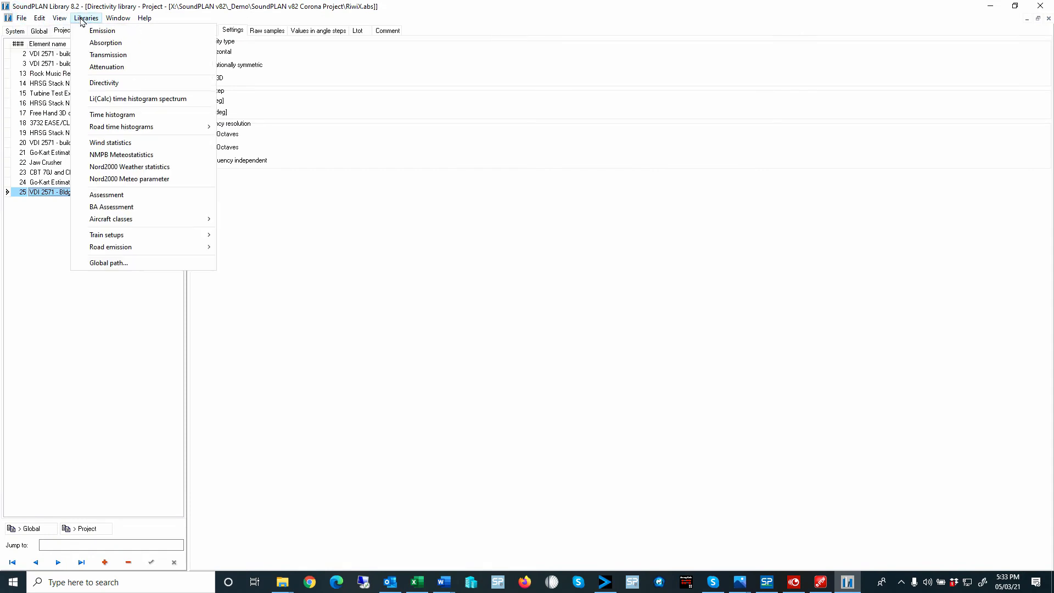
{"action": "left_click", "coordinate": [105, 32]}
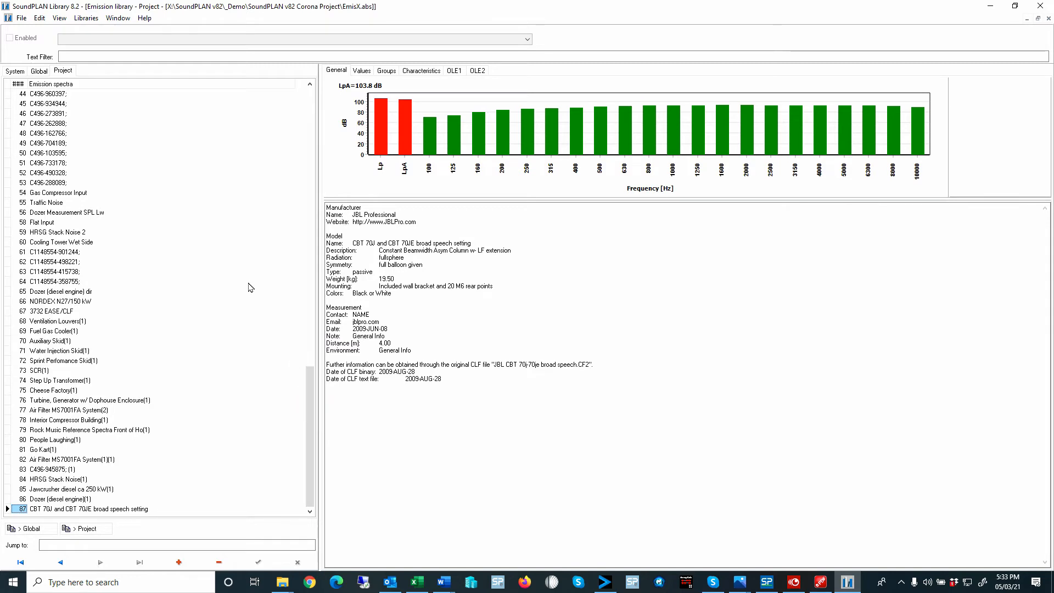
- Import JBL CBT 100la music wide.CF2 from the project's _CBT Series folder into the Emission library
{"action": "left_click", "coordinate": [22, 18]}
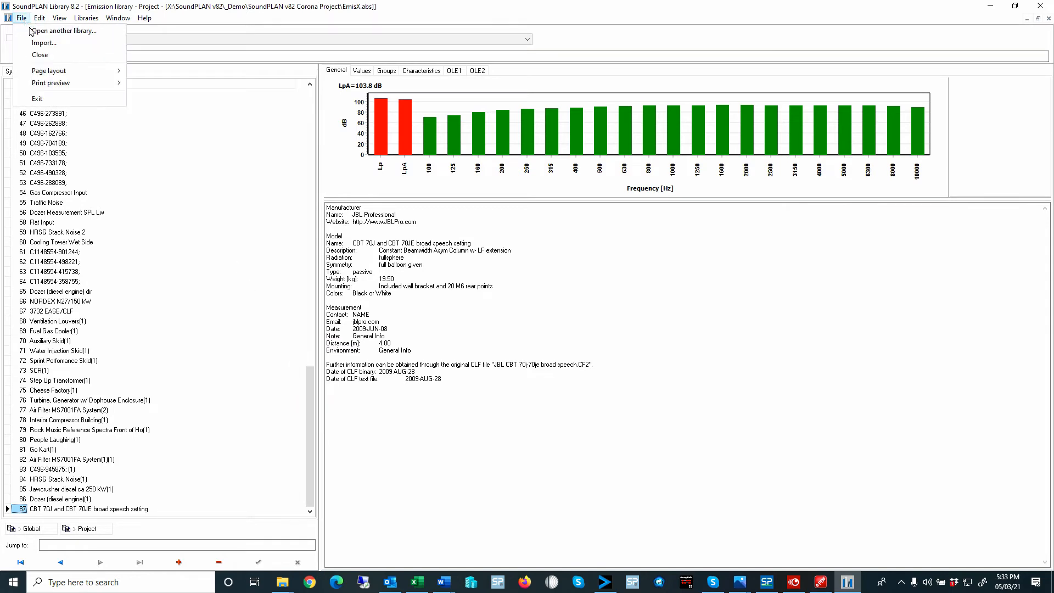
{"action": "left_click", "coordinate": [39, 43]}
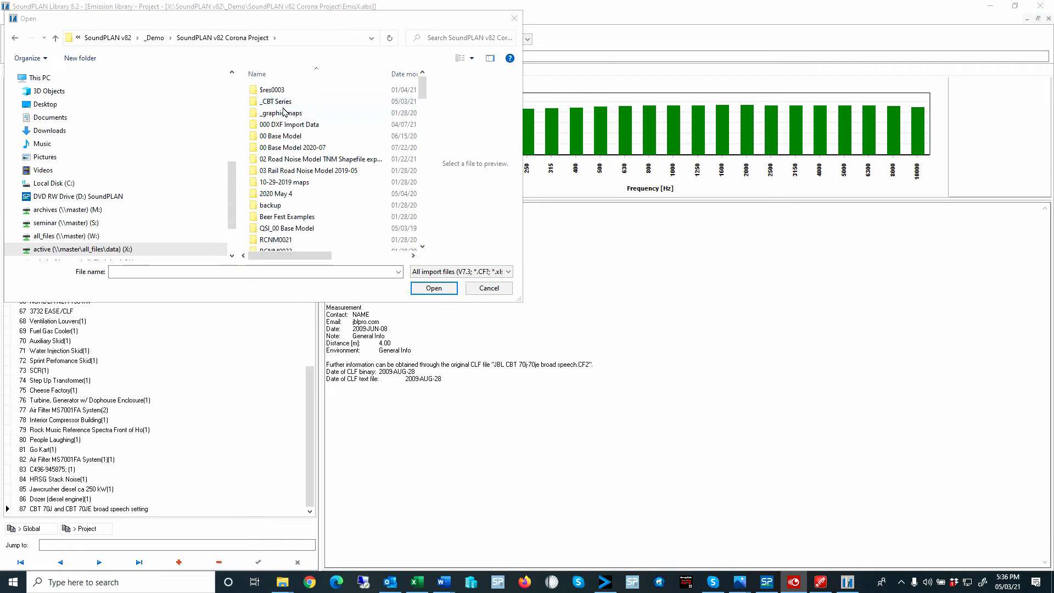
{"action": "double_click", "coordinate": [264, 102]}
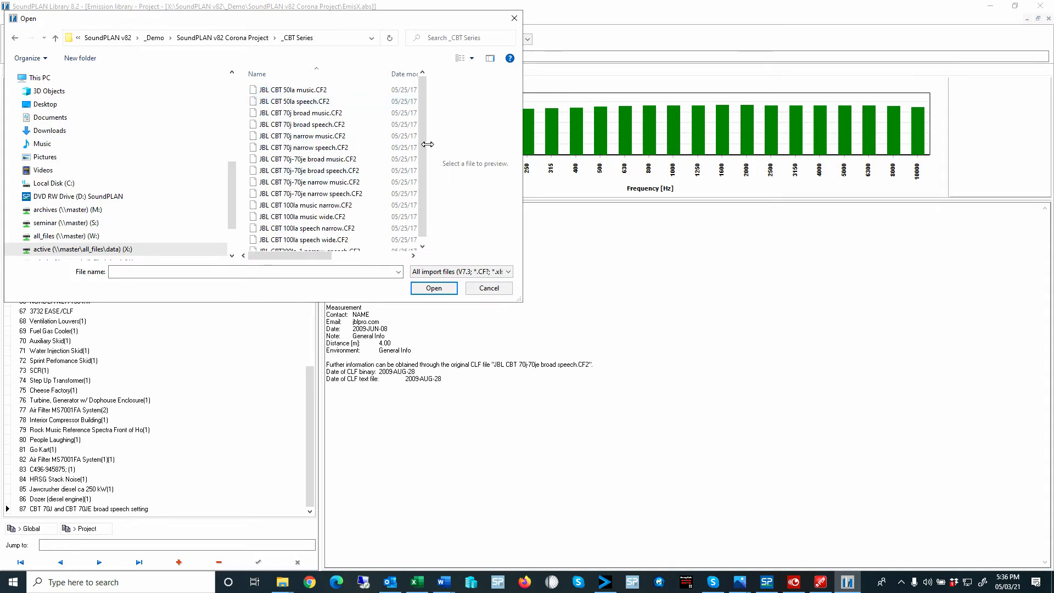
{"action": "left_click_drag", "start_coordinate": [423, 165], "coordinate": [405, 186]}
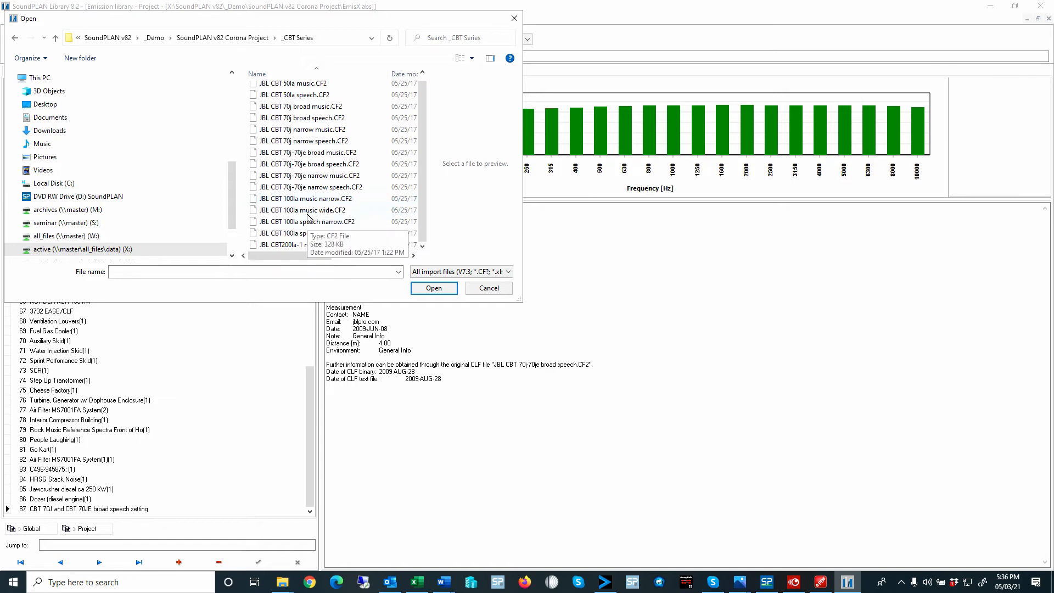
{"action": "double_click", "coordinate": [309, 216]}
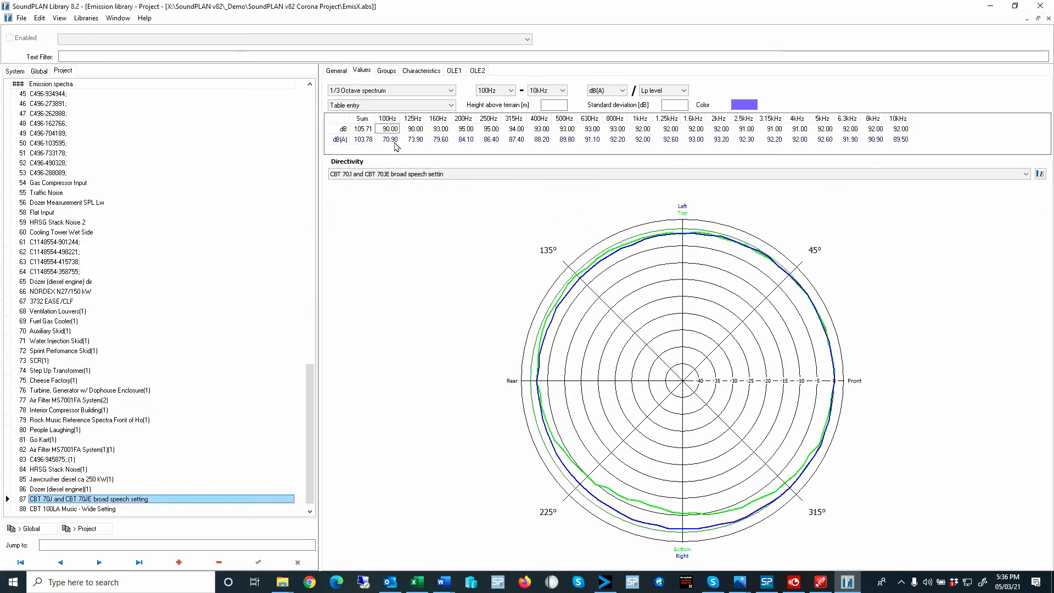
- Review the general manufacturer information and spectrum values of CBT 70J and CBT 70JE broad speech setting
{"action": "left_click", "coordinate": [337, 70]}
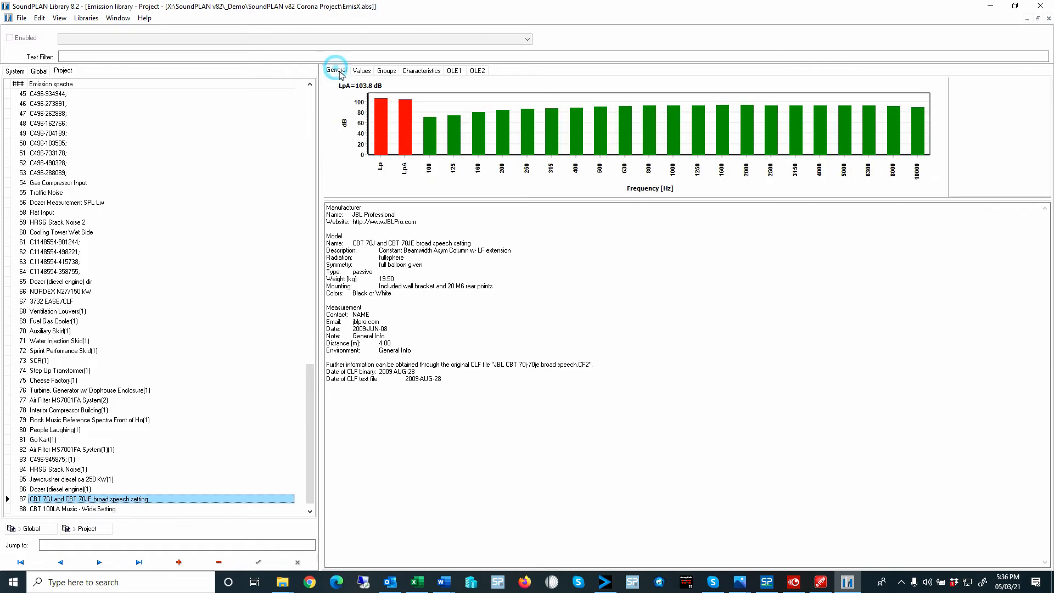
{"action": "left_click_drag", "start_coordinate": [448, 381], "coordinate": [302, 207]}
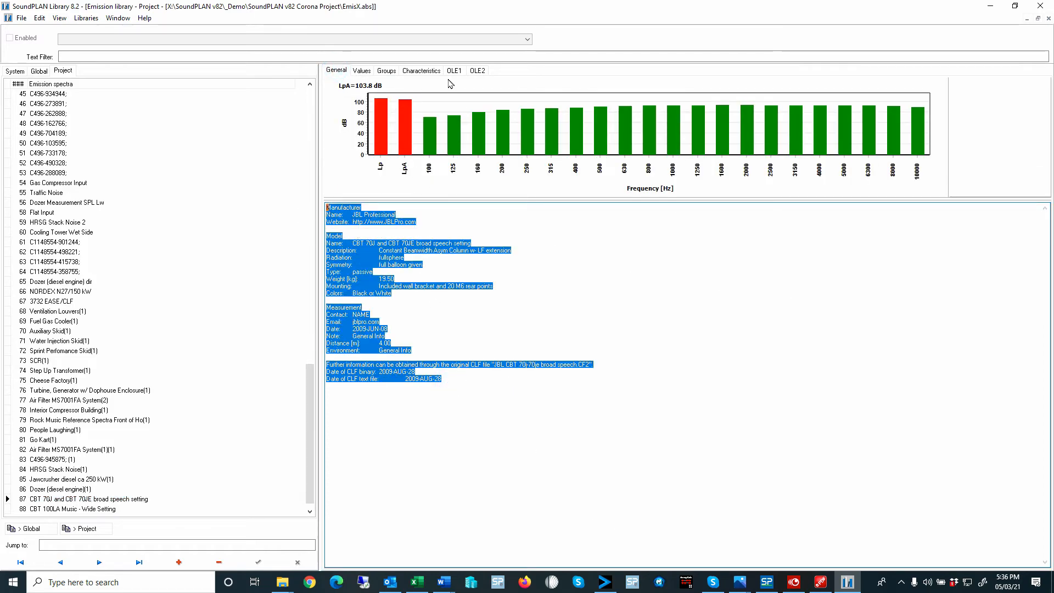
{"action": "left_click", "coordinate": [362, 71]}
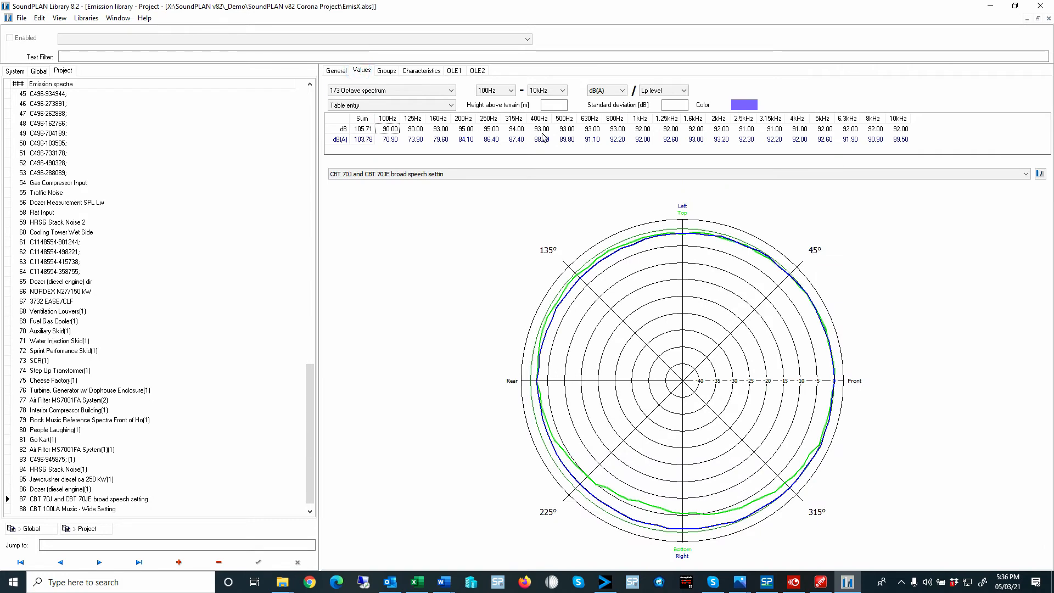
- Open the directivity library from the emission entry, select CBT 100LA Music - Wide Setting and show the grid on its 3D balloon
{"action": "left_click", "coordinate": [1040, 175]}
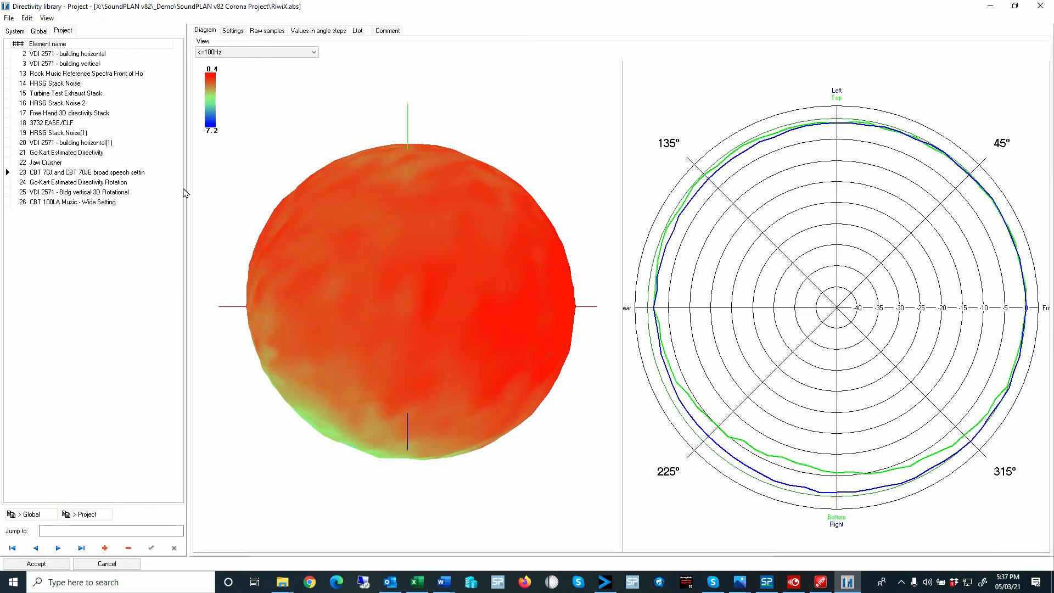
{"action": "left_click", "coordinate": [86, 203]}
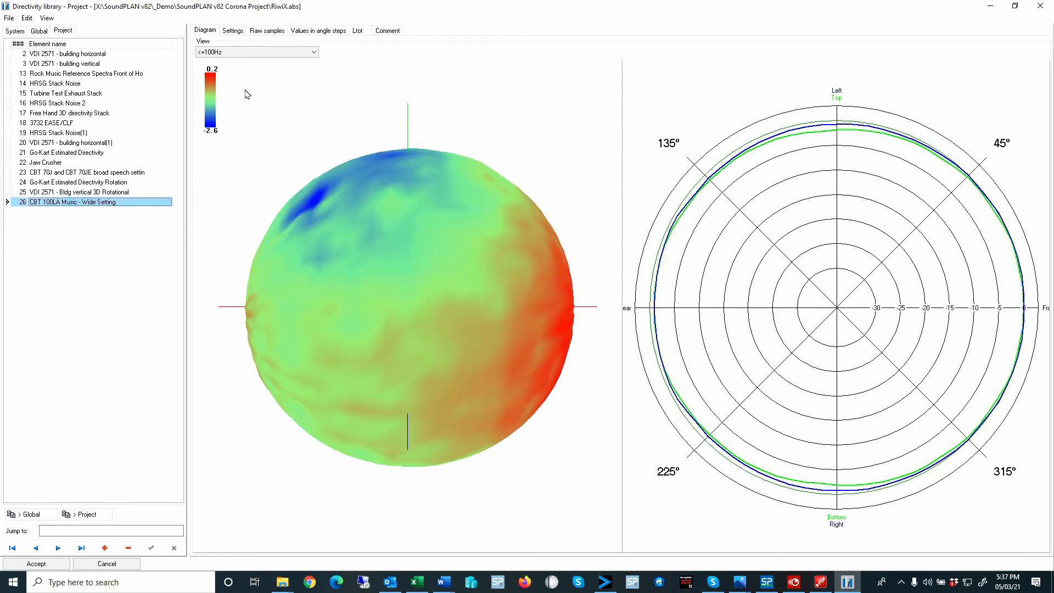
{"action": "left_click_drag", "start_coordinate": [352, 254], "coordinate": [382, 268]}
{"action": "right_click", "coordinate": [383, 259]}
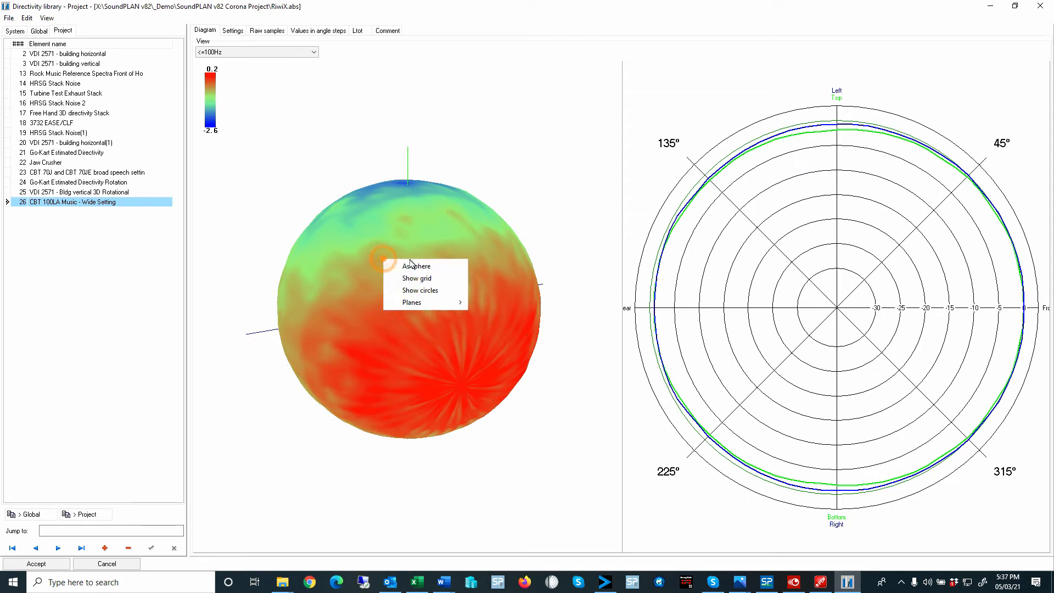
{"action": "left_click", "coordinate": [429, 280]}
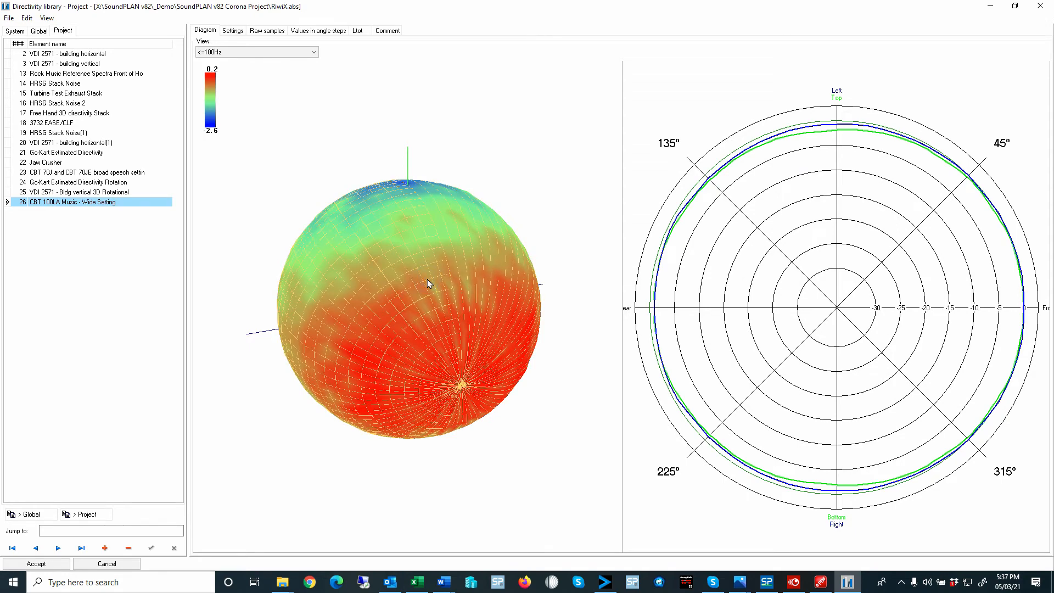
{"action": "mouse_move", "coordinate": [418, 296]}
{"action": "left_mouse_down"}
{"action": "mouse_move", "coordinate": [442, 286]}
{"action": "mouse_move", "coordinate": [447, 302]}
{"action": "mouse_move", "coordinate": [418, 305]}
{"action": "mouse_move", "coordinate": [430, 280]}
{"action": "mouse_move", "coordinate": [463, 282]}
{"action": "left_mouse_up"}
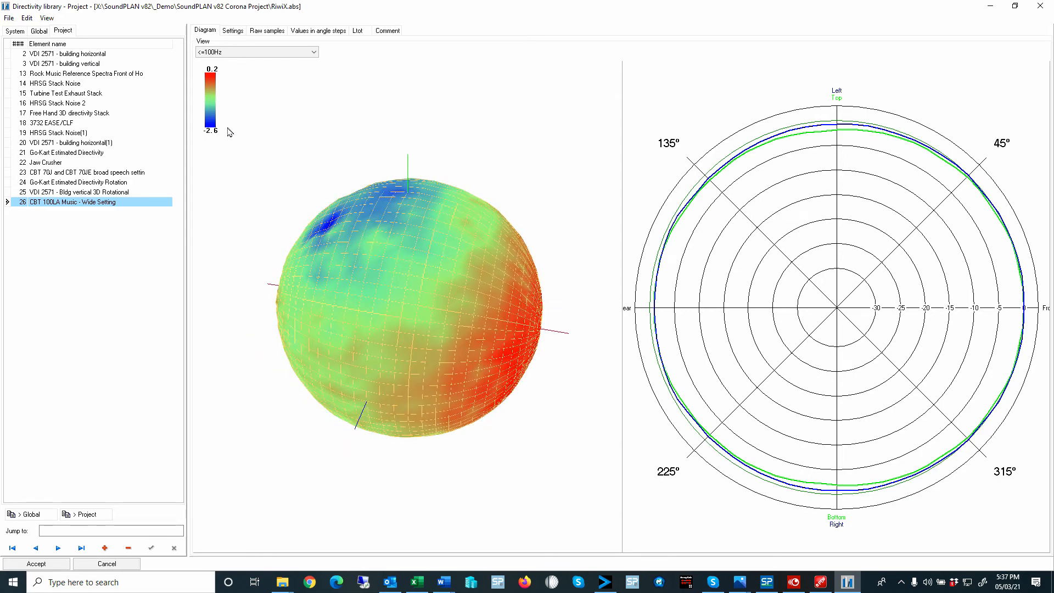
- Display the 500Hz directivity of CBT 100LA Music - Wide Setting and turn on the planes around the 3D balloon
{"action": "left_click", "coordinate": [236, 52]}
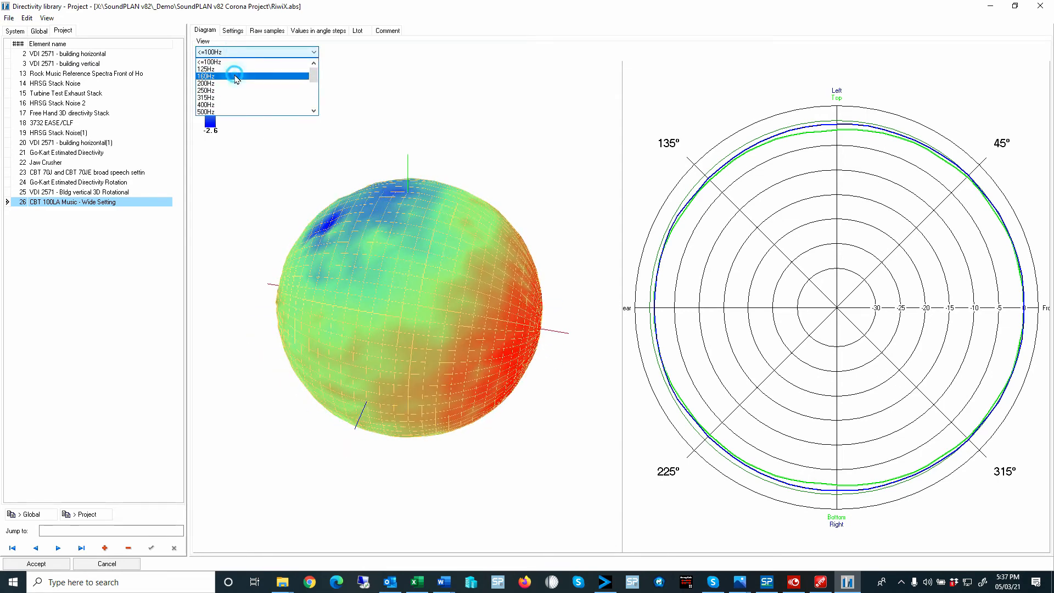
{"action": "left_click", "coordinate": [234, 112]}
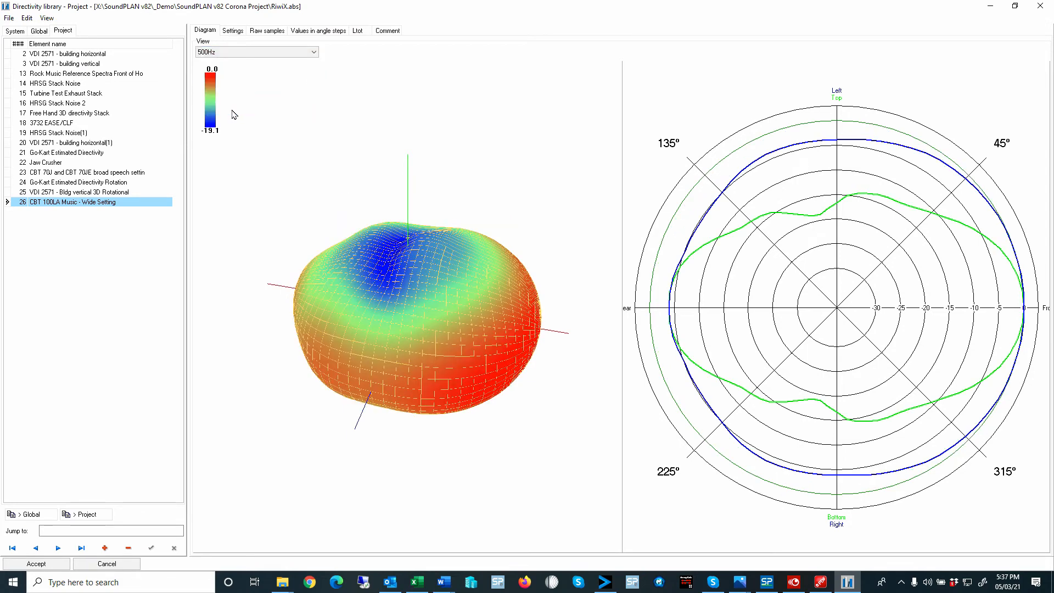
{"action": "left_click_drag", "start_coordinate": [402, 293], "coordinate": [376, 172]}
{"action": "right_click", "coordinate": [373, 161]}
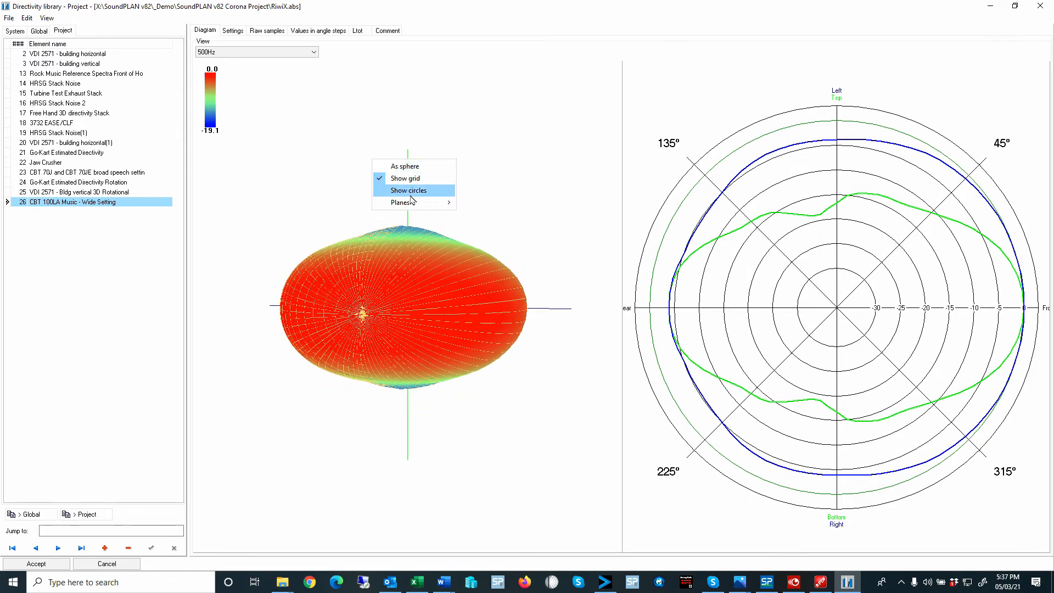
{"action": "mouse_move", "coordinate": [413, 203]}
{"action": "left_click", "coordinate": [476, 214]}
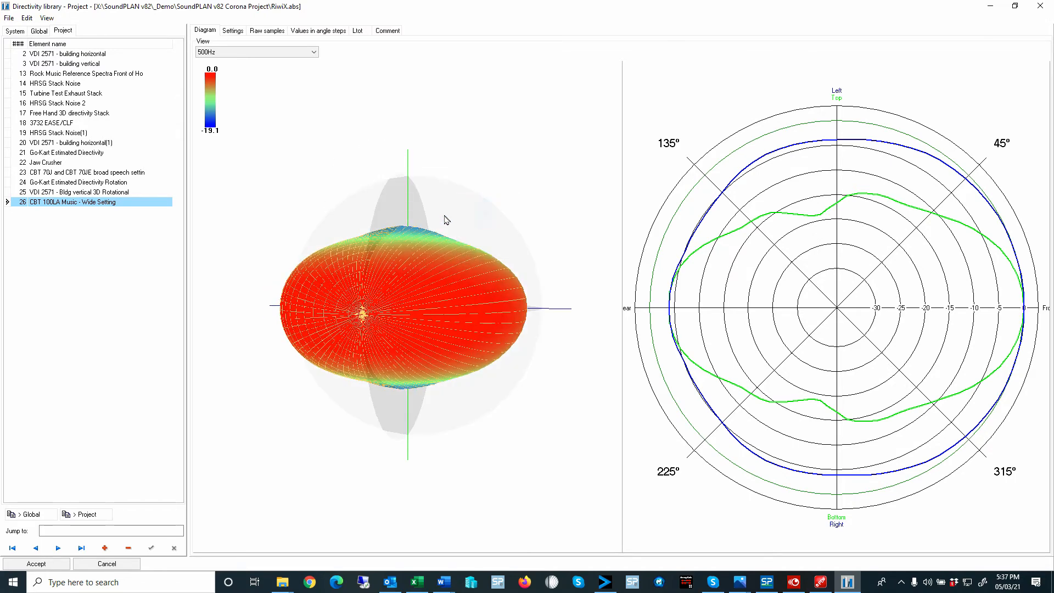
{"action": "left_click_drag", "start_coordinate": [476, 217], "coordinate": [470, 270]}
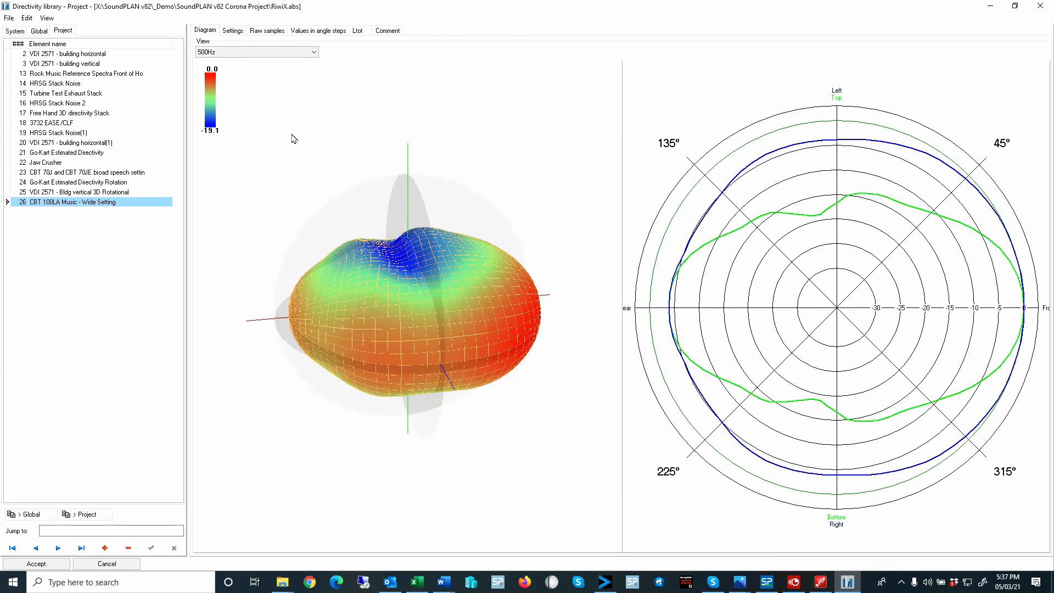
- Examine how the CBT 100LA Music - Wide Setting directivity changes across the frequencies from 800Hz to 6.3kHz
{"action": "left_click", "coordinate": [255, 52]}
{"action": "left_click", "coordinate": [229, 76]}
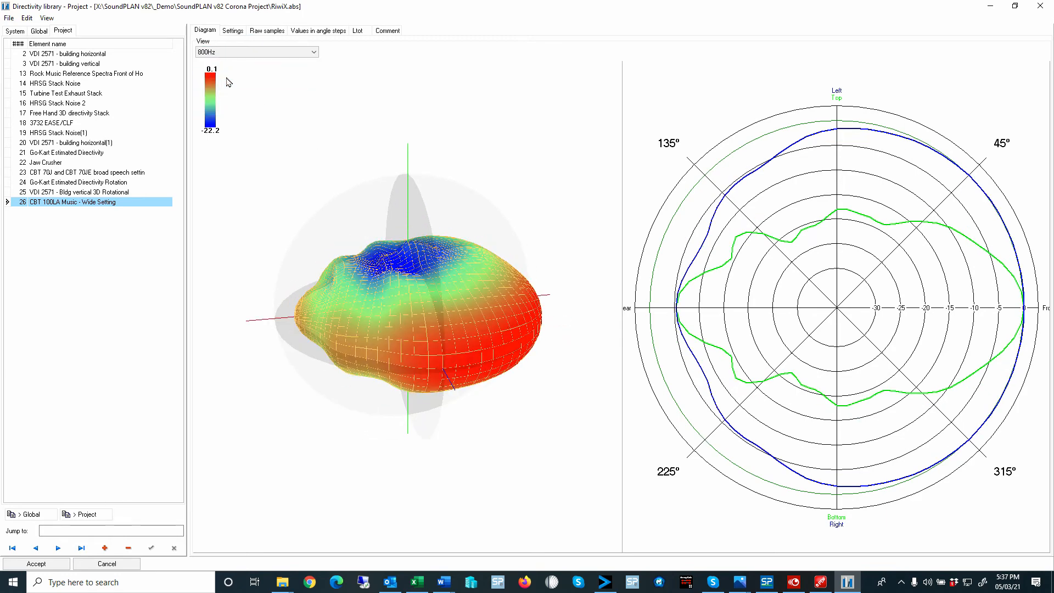
{"action": "left_click", "coordinate": [225, 53]}
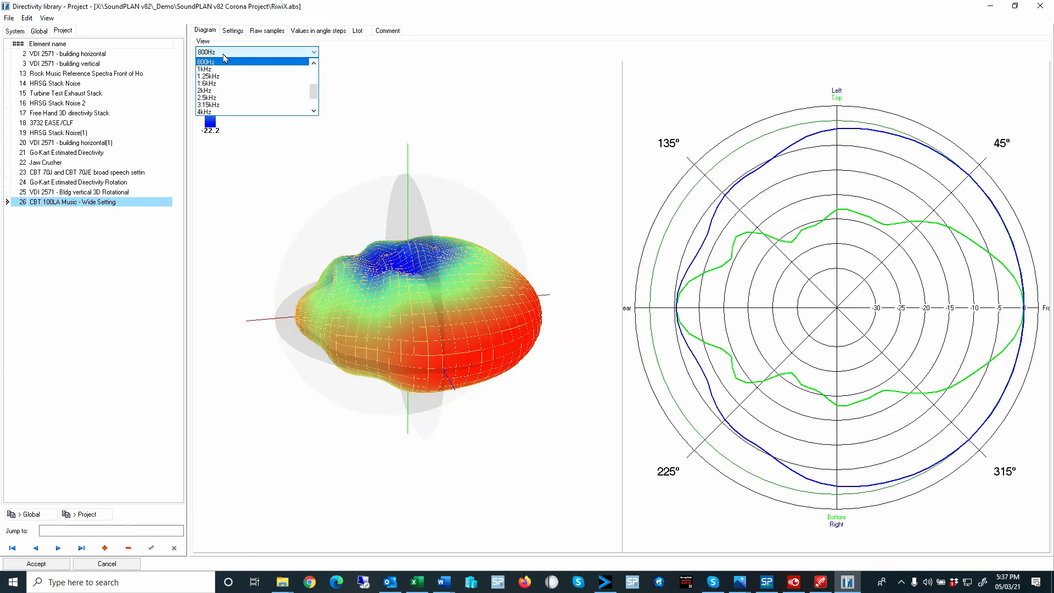
{"action": "key", "text": "Down"}
{"action": "key", "text": "Down"}
{"action": "key", "text": "Down"}
{"action": "key", "text": "Down"}
{"action": "key", "text": "Down"}
{"action": "key", "text": "Down"}
{"action": "key", "text": "Down"}
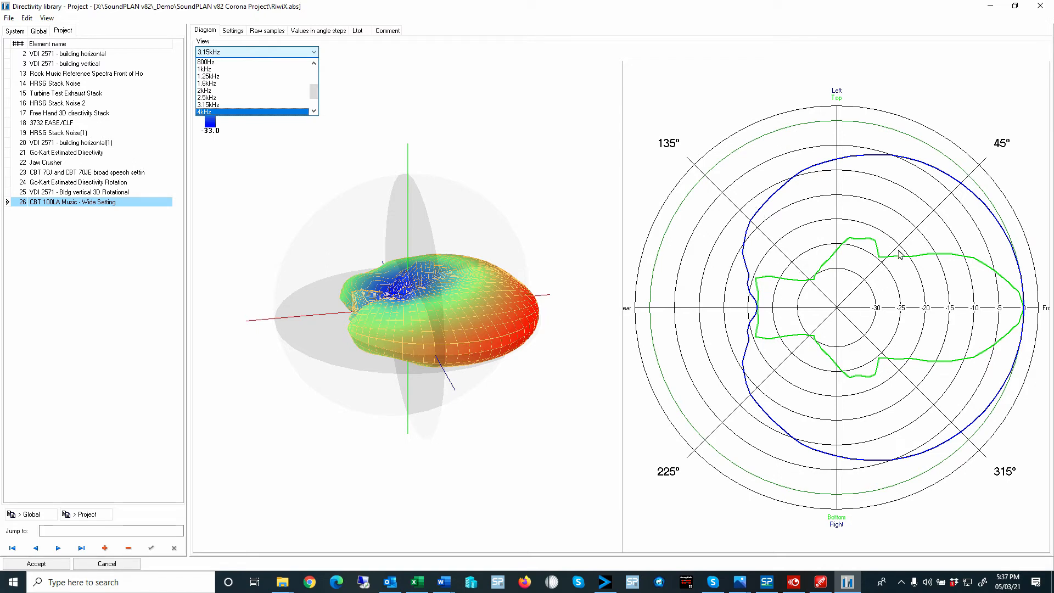
{"action": "key", "text": "Down"}
{"action": "key", "text": "Down"}
{"action": "key", "text": "Down"}
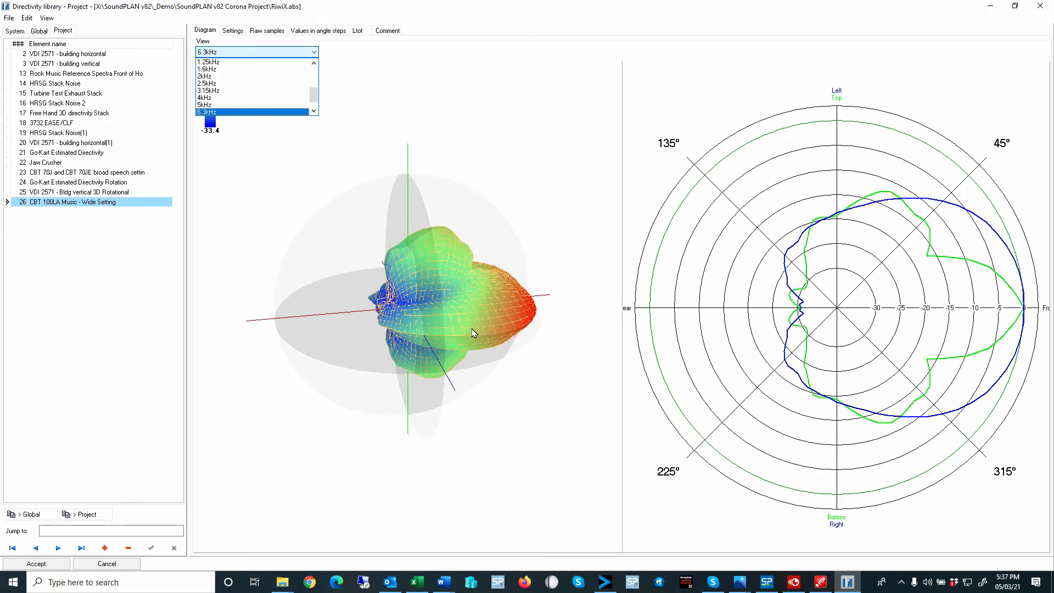
- Compare the high-frequency directivity diagrams up to 8kHz, ending with the 5kHz view
{"action": "key", "text": "Up"}
{"action": "key", "text": "Up"}
{"action": "key", "text": "Up"}
{"action": "key", "text": "Up"}
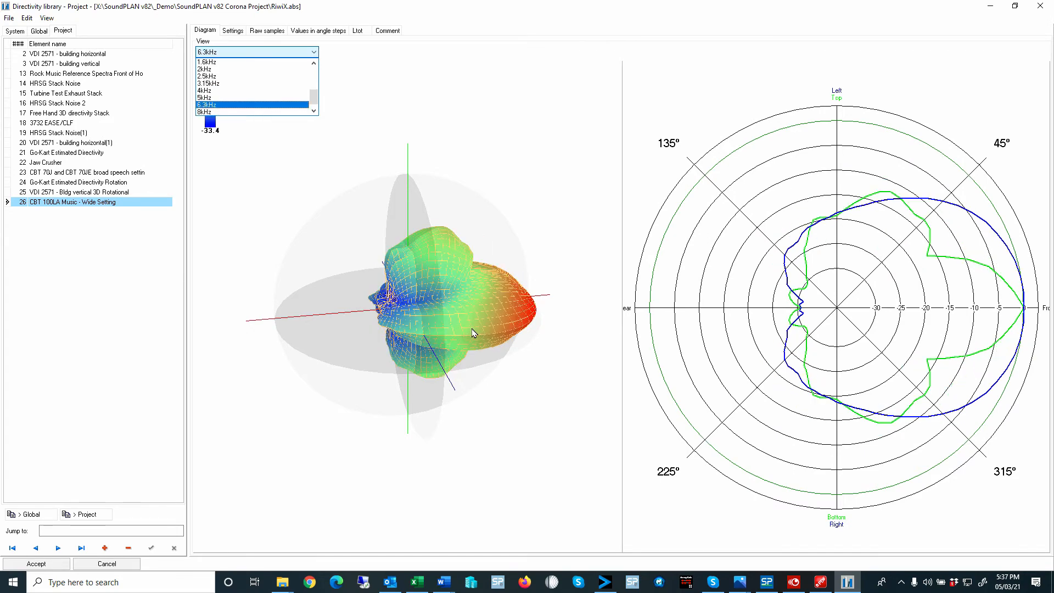
{"action": "key", "text": "Down"}
{"action": "key", "text": "Down"}
{"action": "key", "text": "Down"}
{"action": "key", "text": "Down"}
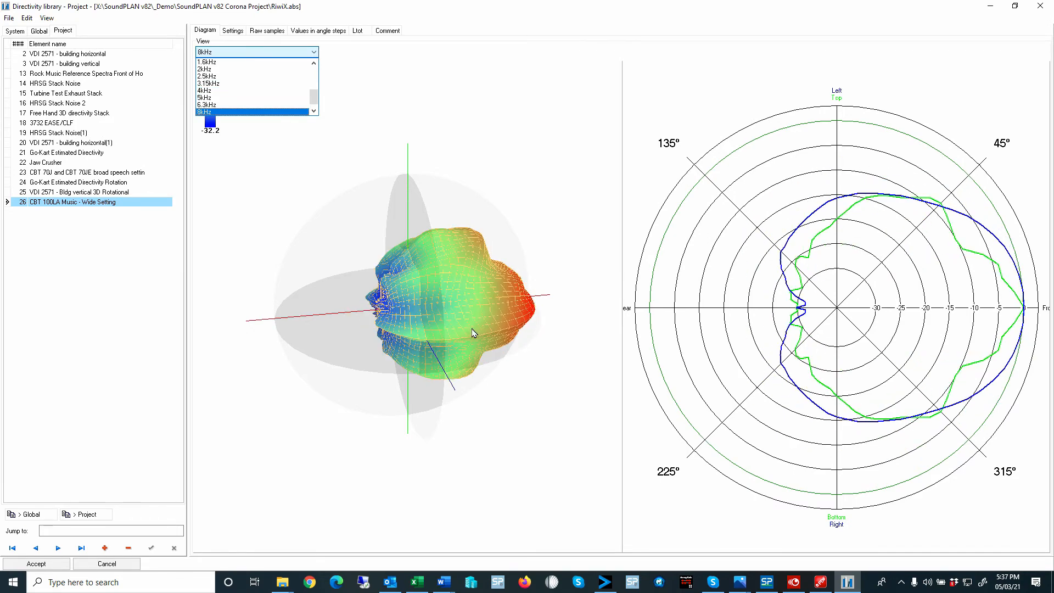
{"action": "key", "text": "Up"}
{"action": "key", "text": "Up"}
{"action": "key", "text": "Up"}
{"action": "key", "text": "Down"}
{"action": "key", "text": "Down"}
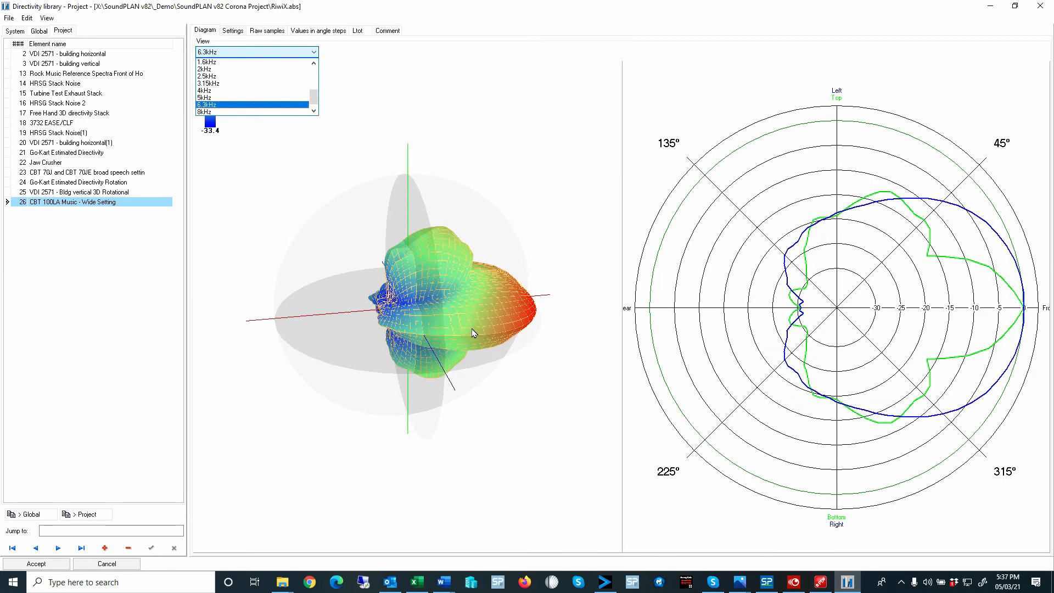
{"action": "left_click", "coordinate": [215, 97]}
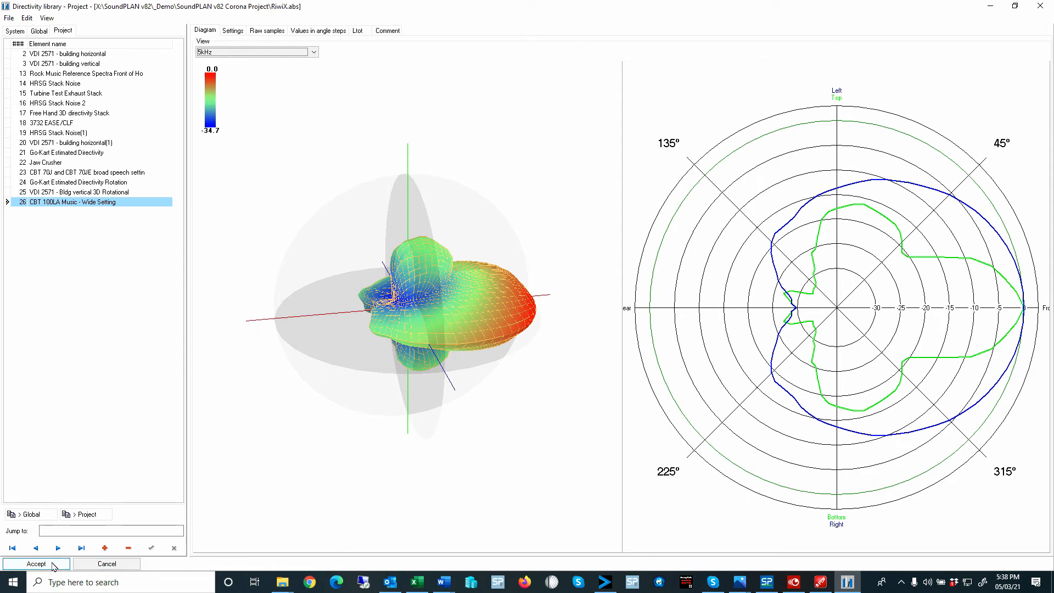
- Accept the CBT 100LA Music - Wide Setting directivity and select the CBT 100LA Music - Wide Setting entry in the Emission library
{"action": "left_click", "coordinate": [36, 563]}
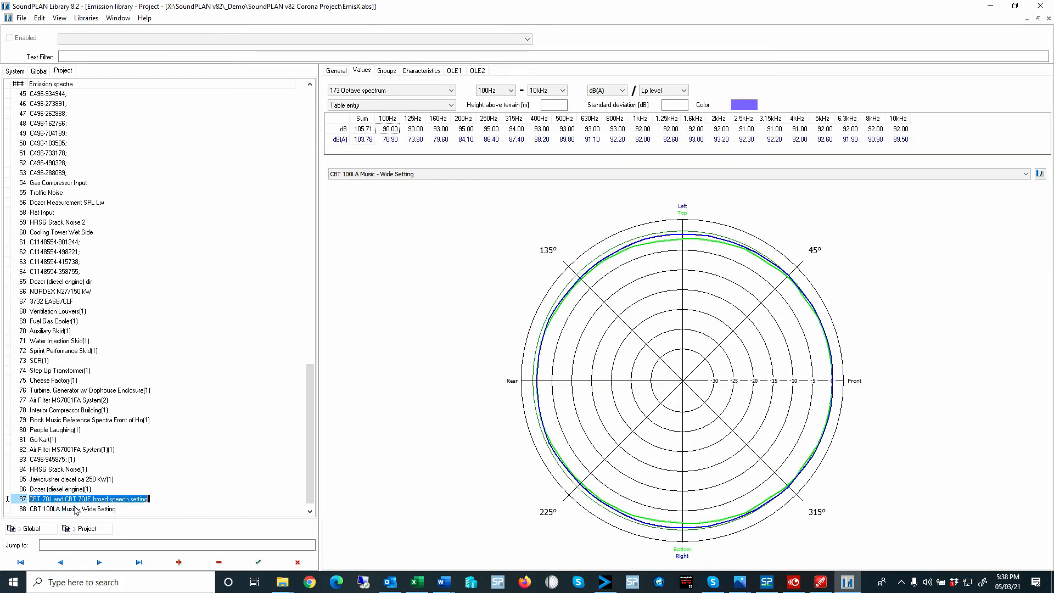
{"action": "left_click", "coordinate": [74, 510]}
{"action": "left_click", "coordinate": [74, 511]}
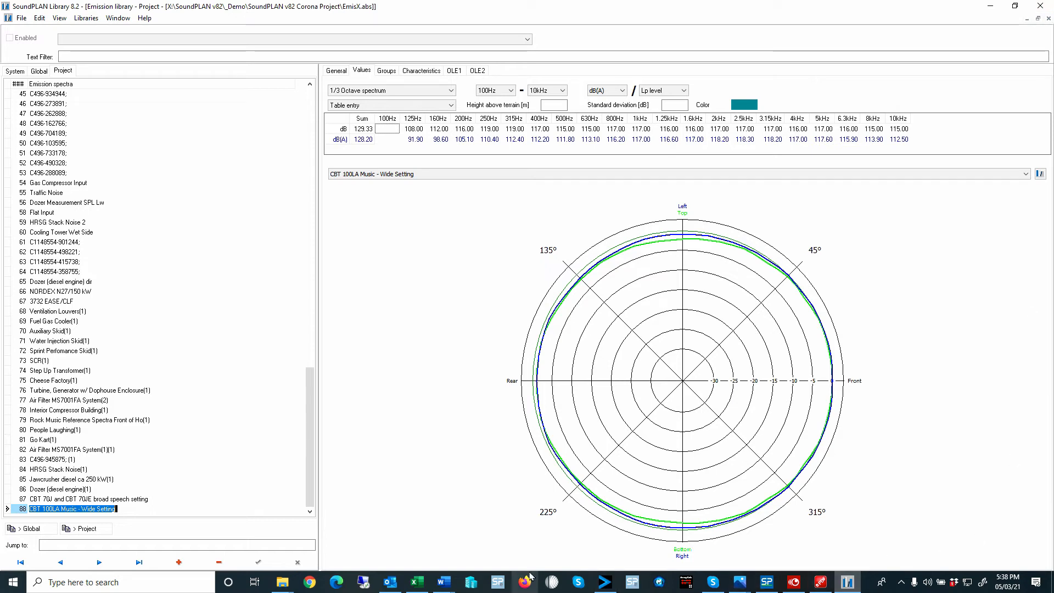
- Switch through SoundPLAN Manager to the Geo-Database and open the situation 01b Industrial Noise Model
{"action": "left_click", "coordinate": [766, 582]}
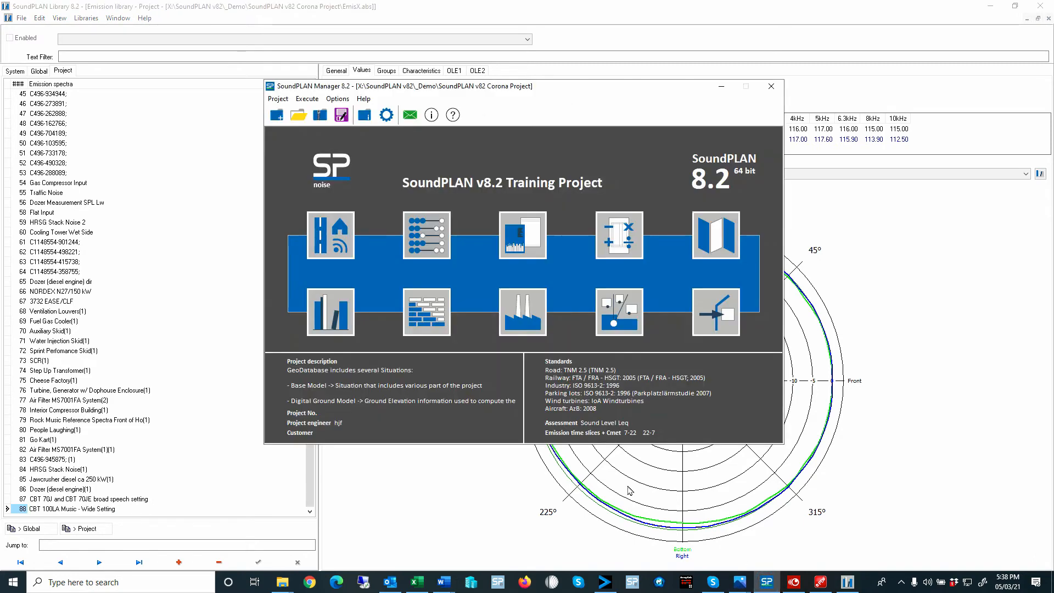
{"action": "left_click", "coordinate": [329, 246]}
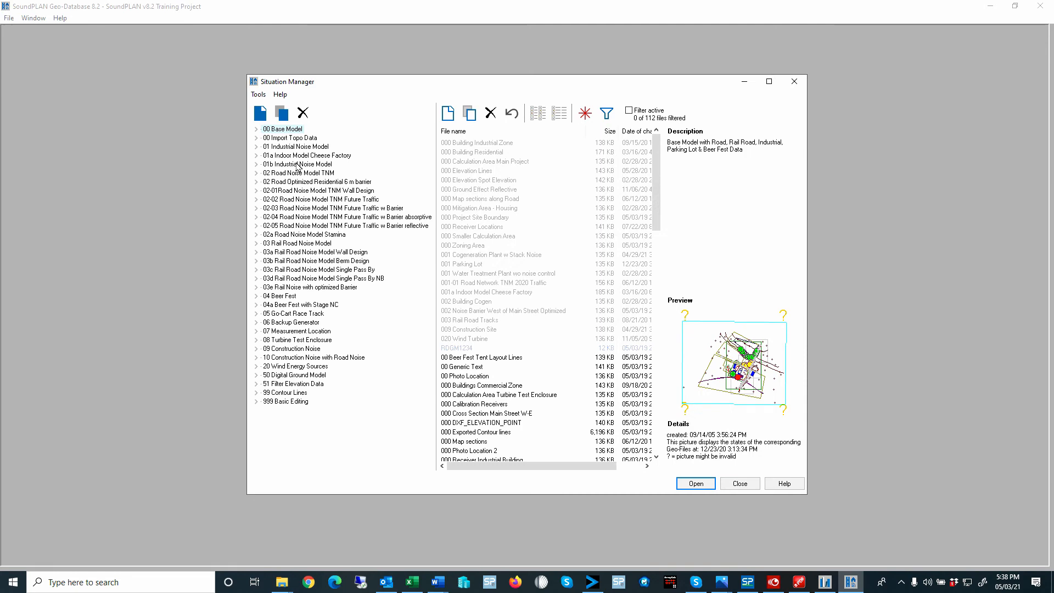
{"action": "left_click", "coordinate": [298, 164]}
{"action": "left_click", "coordinate": [291, 163]}
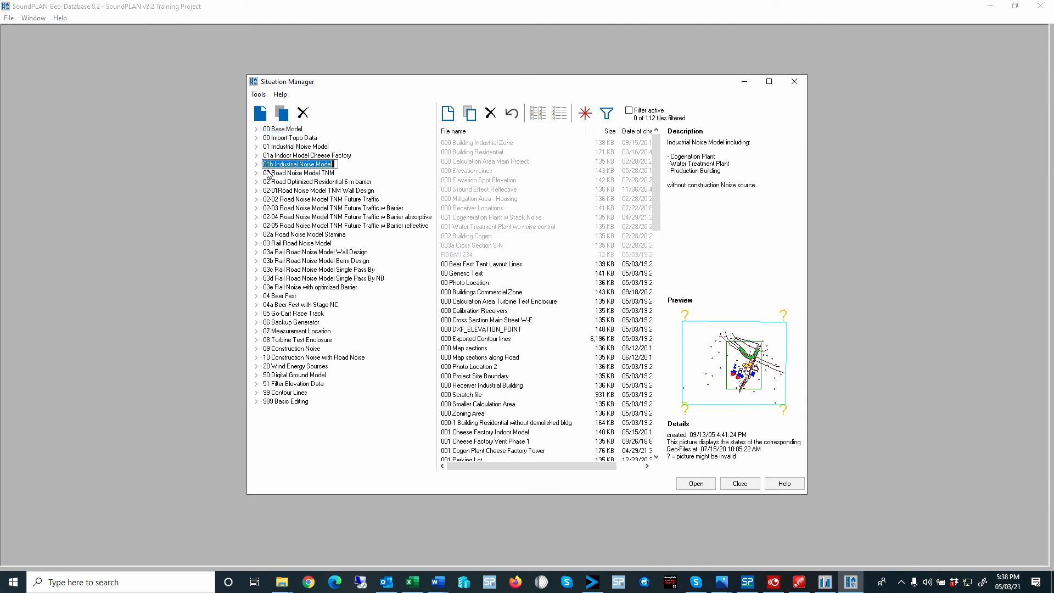
{"action": "double_click", "coordinate": [266, 165]}
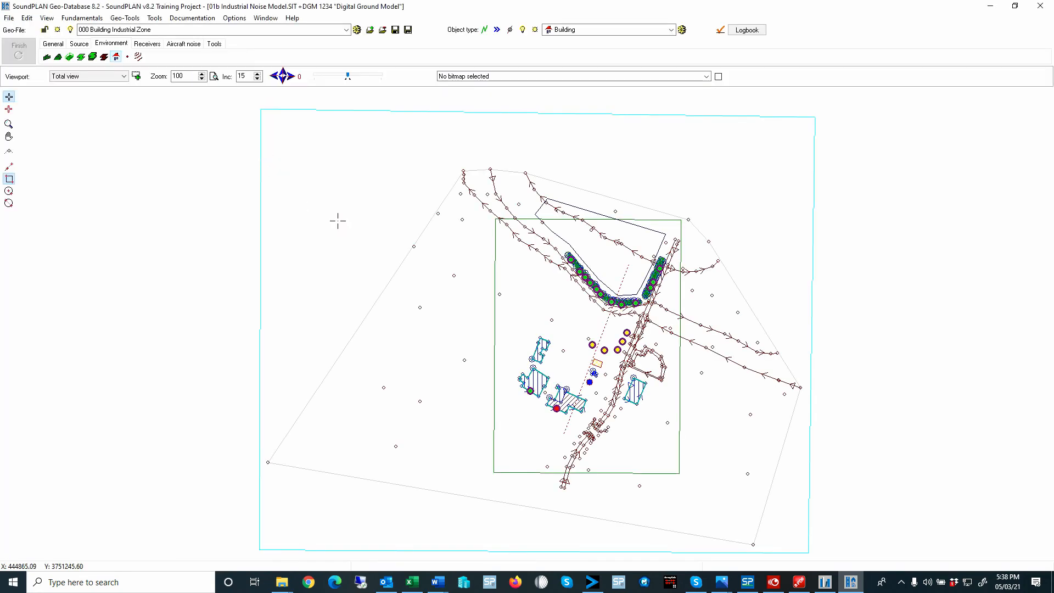
- Place a point source north of the industrial buildings at about X 446280, Y 3750627 in 000 Building Industrial Zone
{"action": "left_click", "coordinate": [79, 44]}
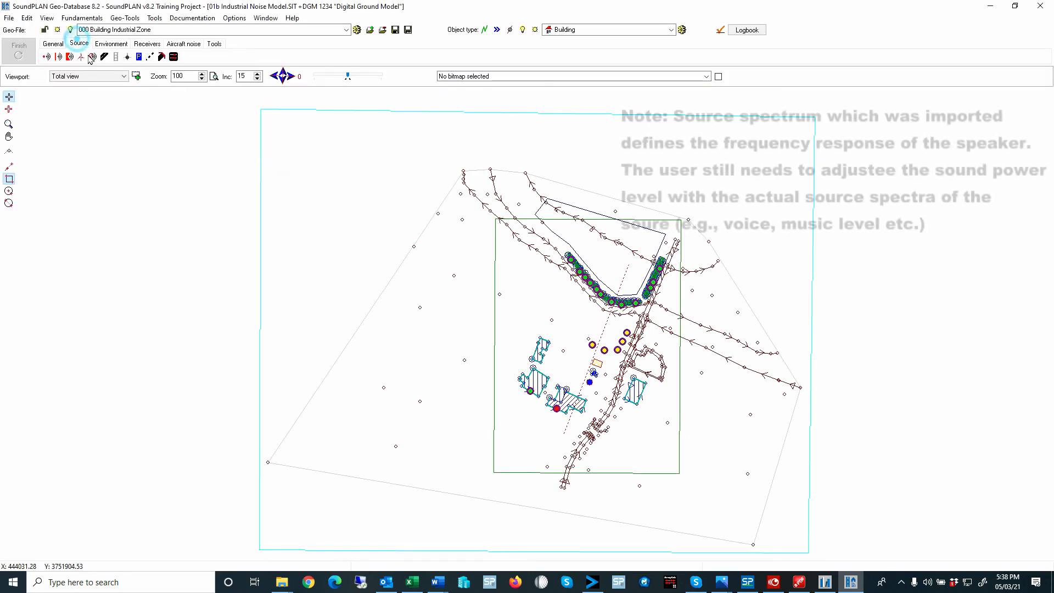
{"action": "left_click", "coordinate": [46, 56]}
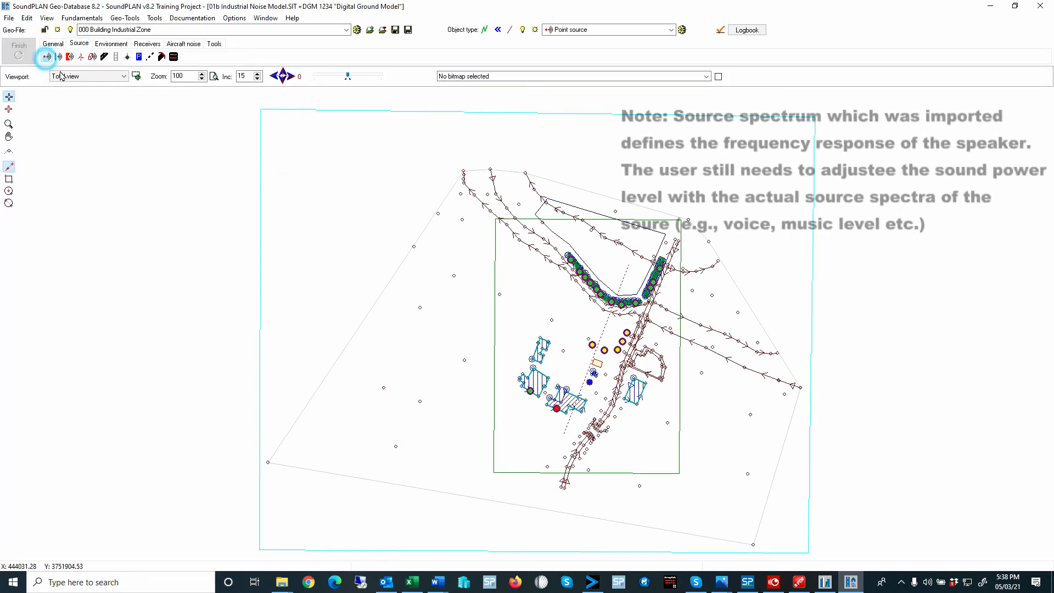
{"action": "left_click", "coordinate": [578, 325]}
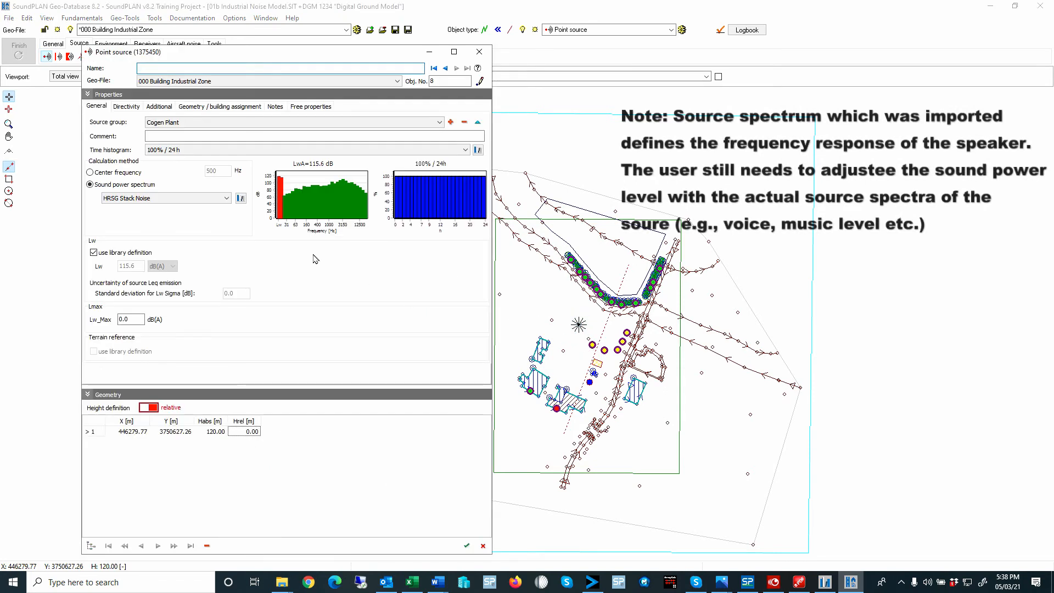
- Assign the CBT 100LA Music - Wide Setting sound power spectrum to the new point source
{"action": "left_click", "coordinate": [147, 199]}
{"action": "left_click_drag", "start_coordinate": [228, 224], "coordinate": [227, 254]}
{"action": "left_click", "coordinate": [156, 258]}
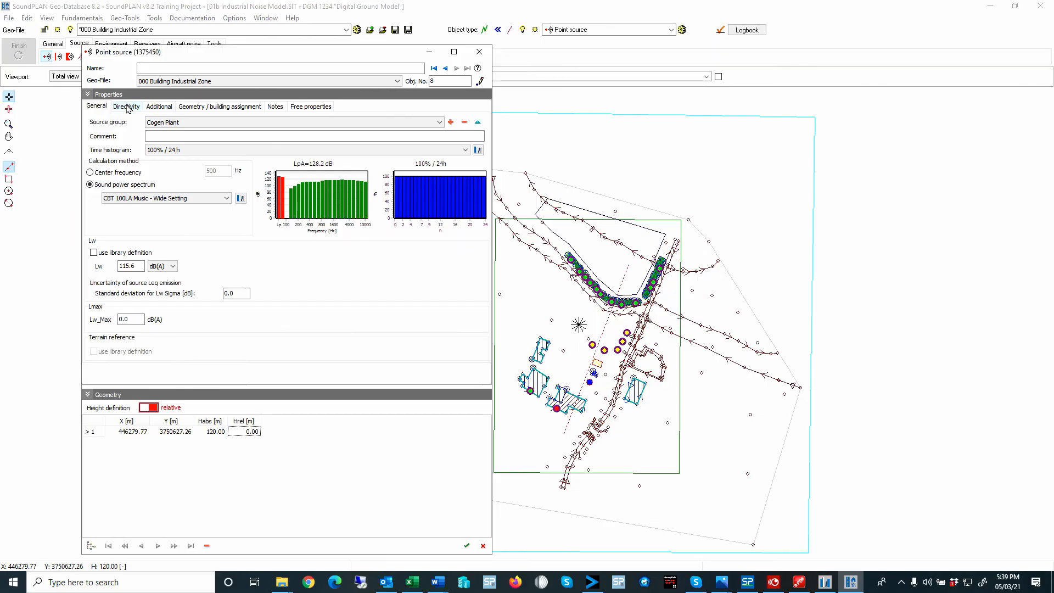
- Show the point source's directivity settings and set its relative height to 15 m
{"action": "left_click", "coordinate": [132, 108]}
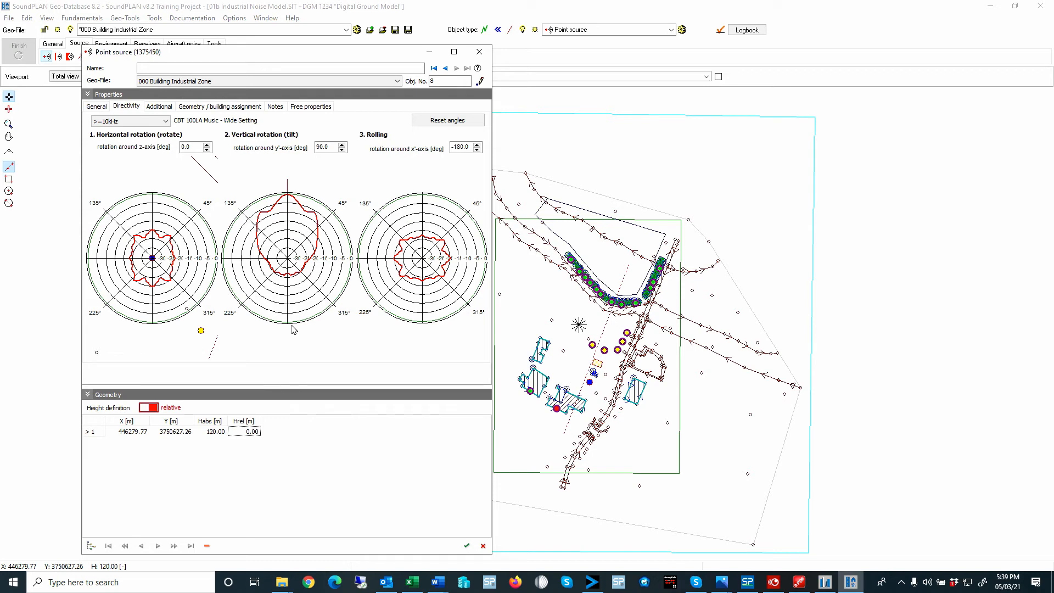
{"action": "left_click", "coordinate": [257, 432]}
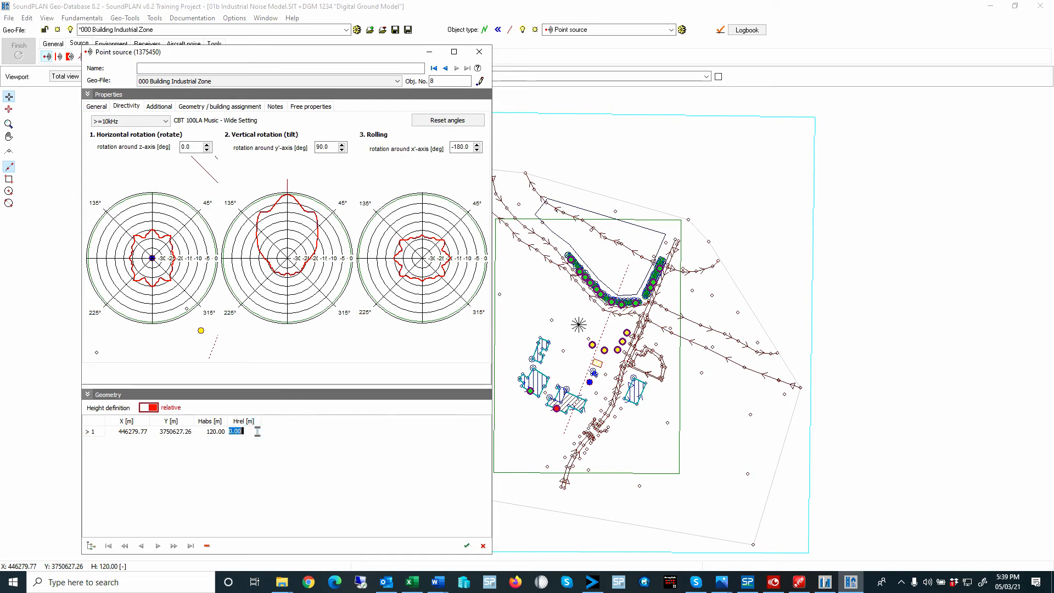
{"action": "type", "text": "15"}
{"action": "key", "text": "Return"}
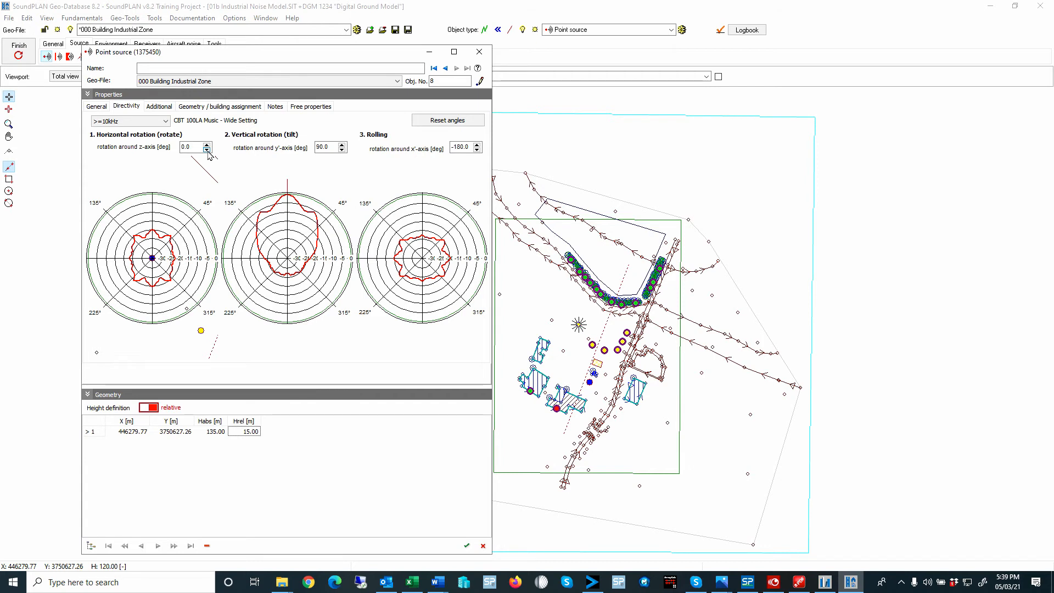
- Display the source's directivity at 2kHz and set its vertical tilt around the y'-axis to 0 degrees
{"action": "left_click", "coordinate": [137, 121]}
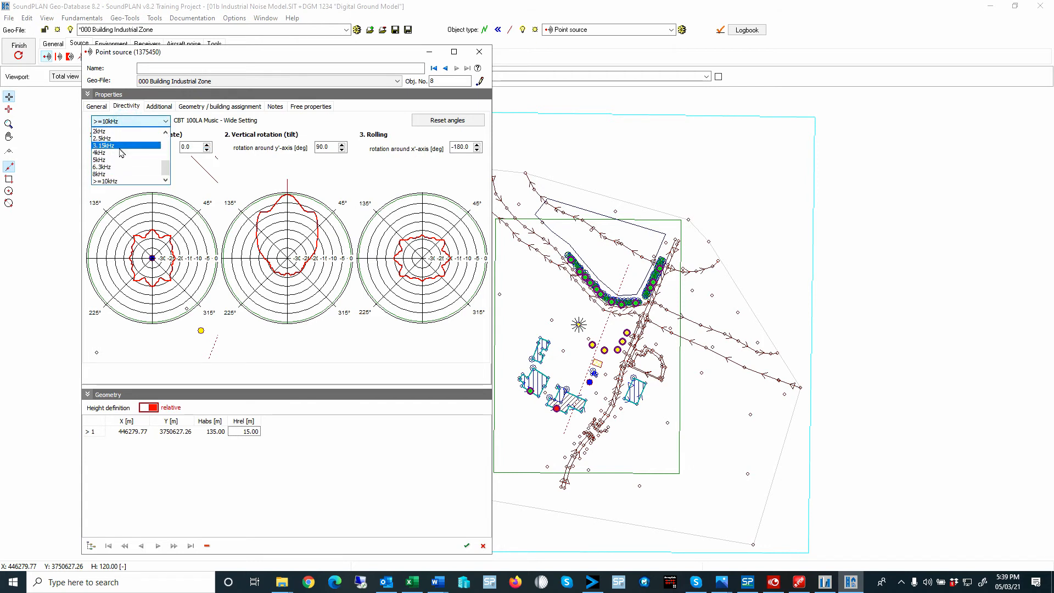
{"action": "left_click", "coordinate": [114, 131]}
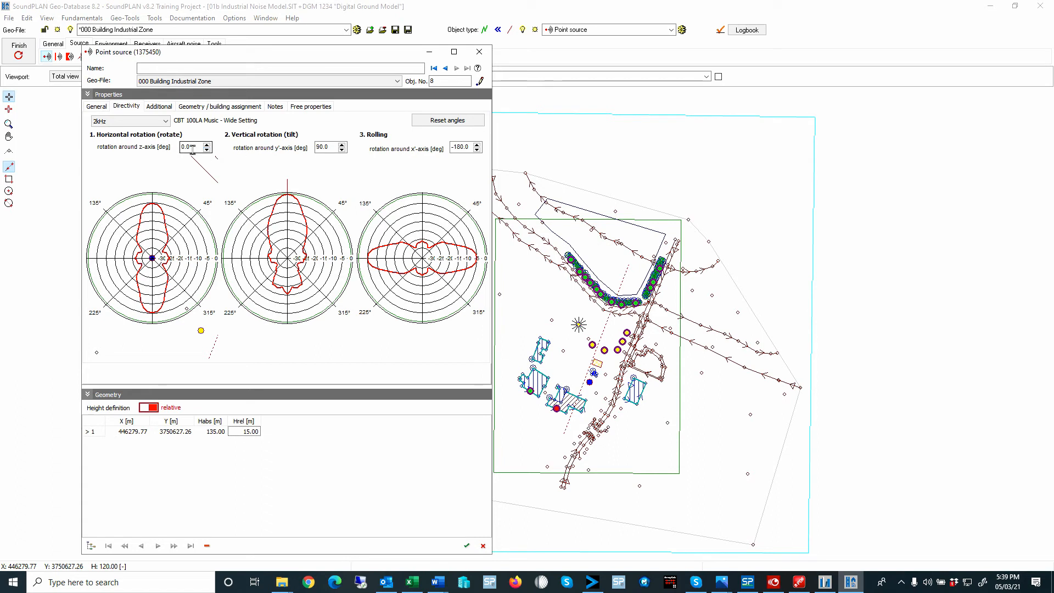
{"action": "left_click", "coordinate": [343, 144]}
{"action": "type", "text": "0"}
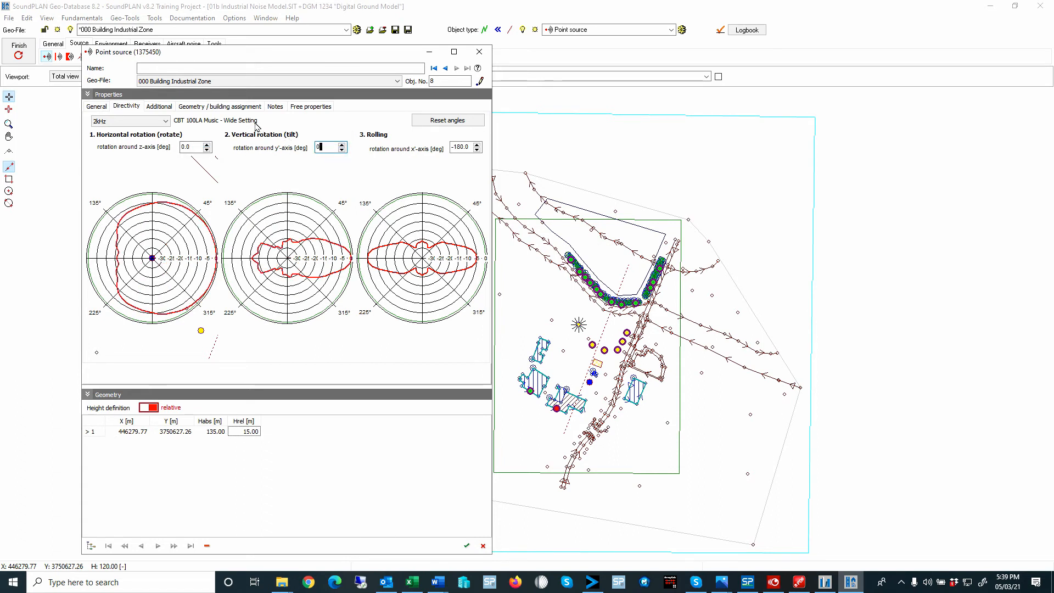
{"action": "left_click", "coordinate": [263, 226]}
- Set the source's horizontal rotation around the z-axis to 90 degrees and show more of the surrounding site behind the diagram
{"action": "left_click", "coordinate": [207, 146]}
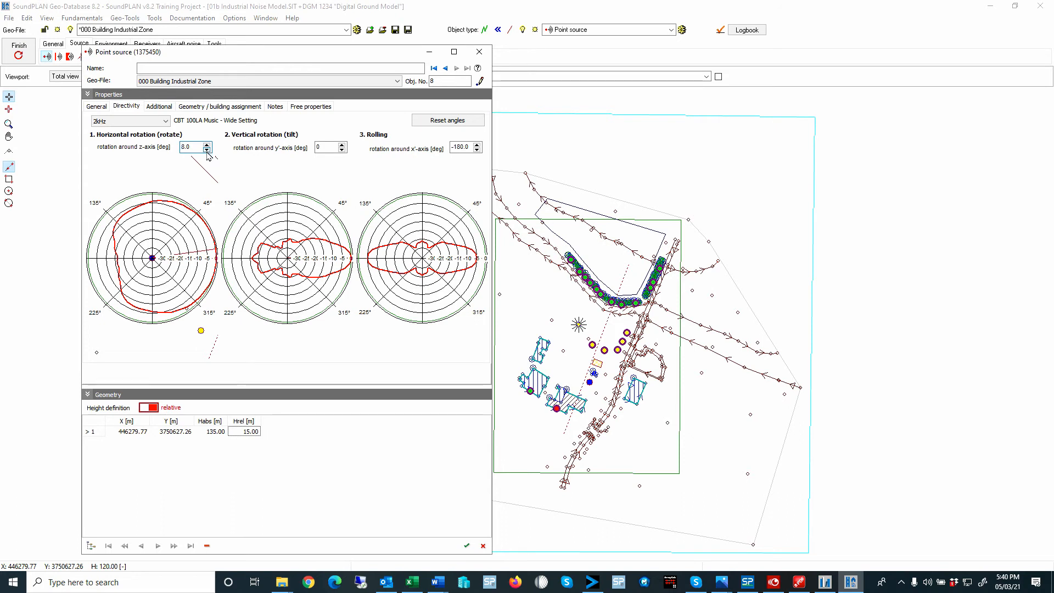
{"action": "left_click_drag", "start_coordinate": [193, 146], "coordinate": [161, 149]}
{"action": "type", "text": "90"}
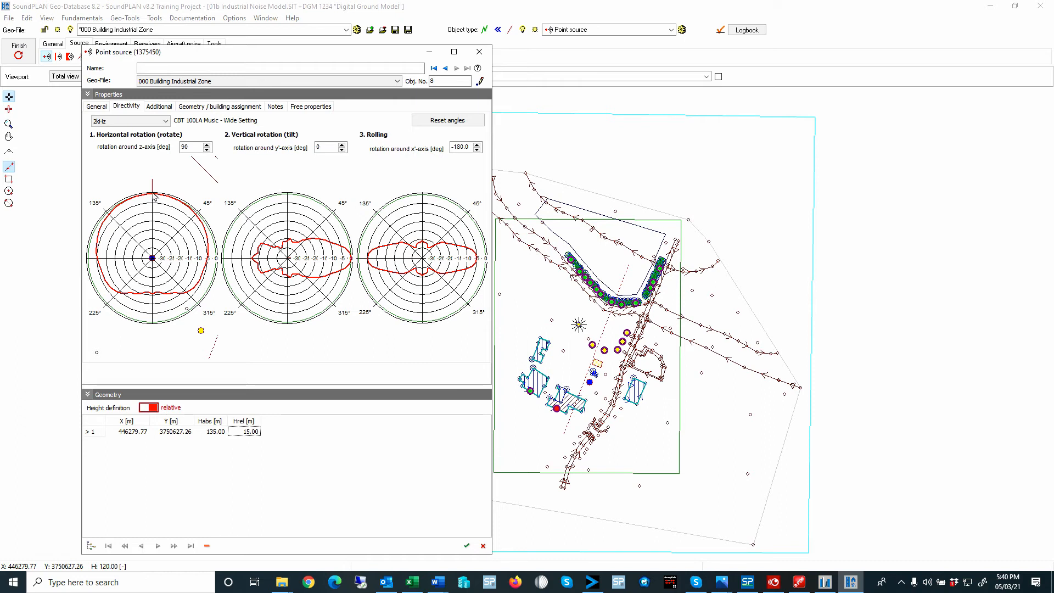
{"action": "scroll", "coordinate": [168, 221], "scroll_direction": "down", "scroll_amount": 7}
{"action": "scroll", "coordinate": [153, 222], "scroll_direction": "down", "scroll_amount": 3}
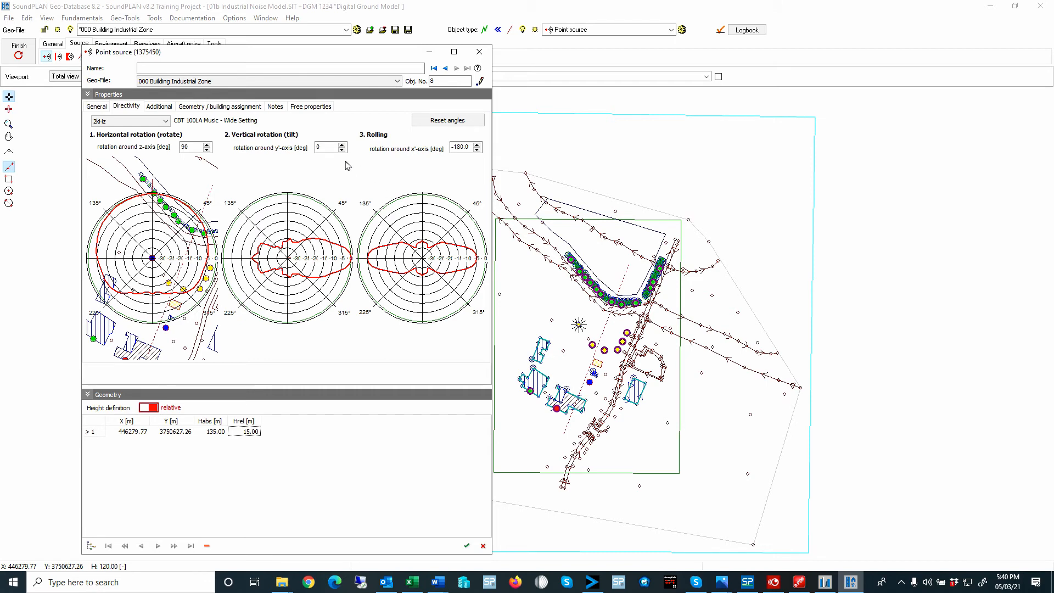
- Tilt the source downward by setting its vertical rotation around the y'-axis to -20 degrees
{"action": "left_click", "coordinate": [342, 145]}
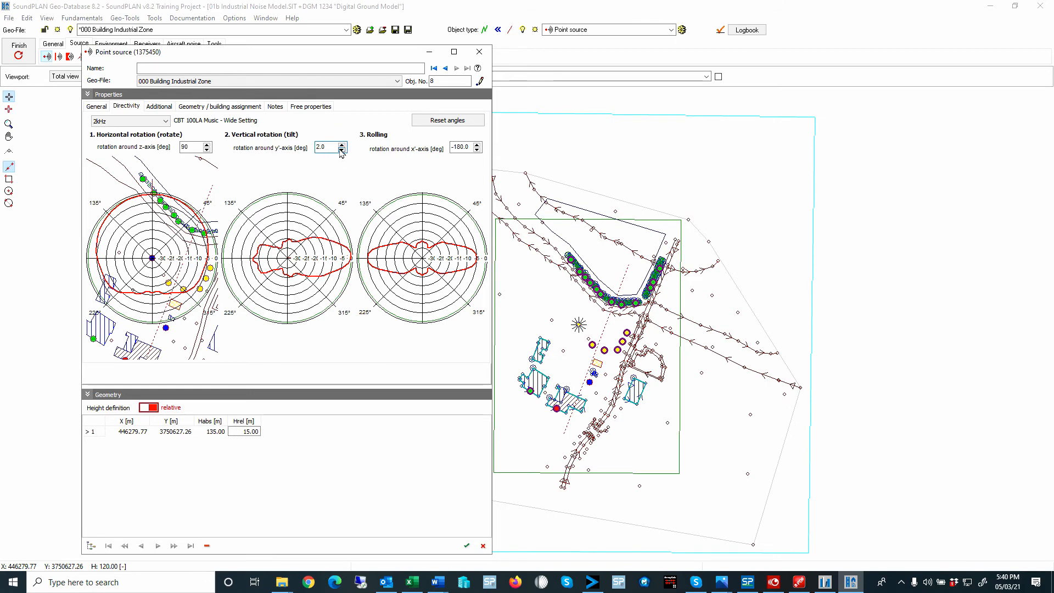
{"action": "left_click", "coordinate": [342, 151]}
{"action": "left_click", "coordinate": [342, 151]}
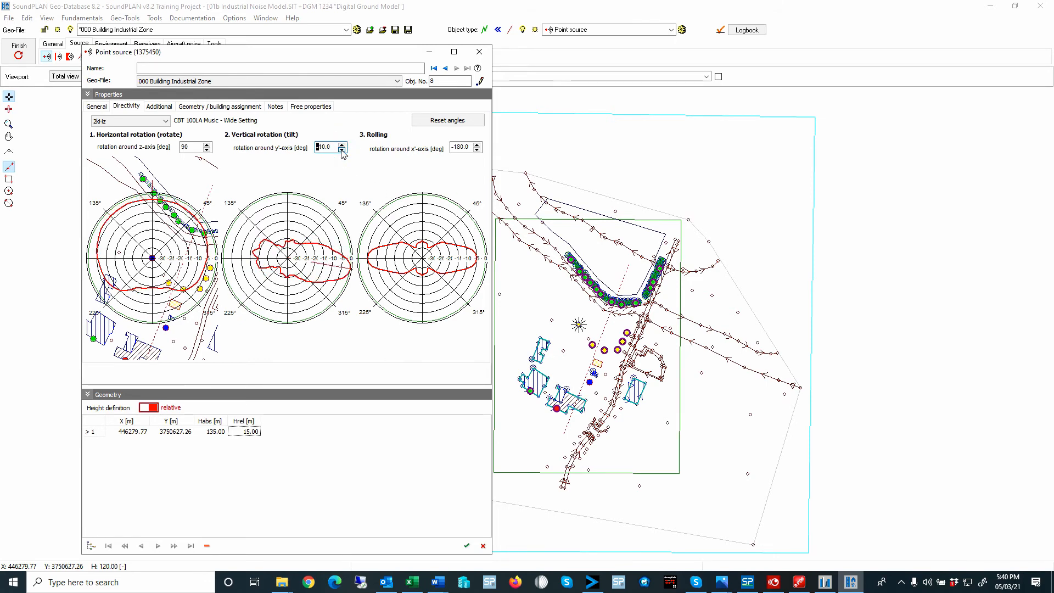
{"action": "left_click", "coordinate": [342, 151]}
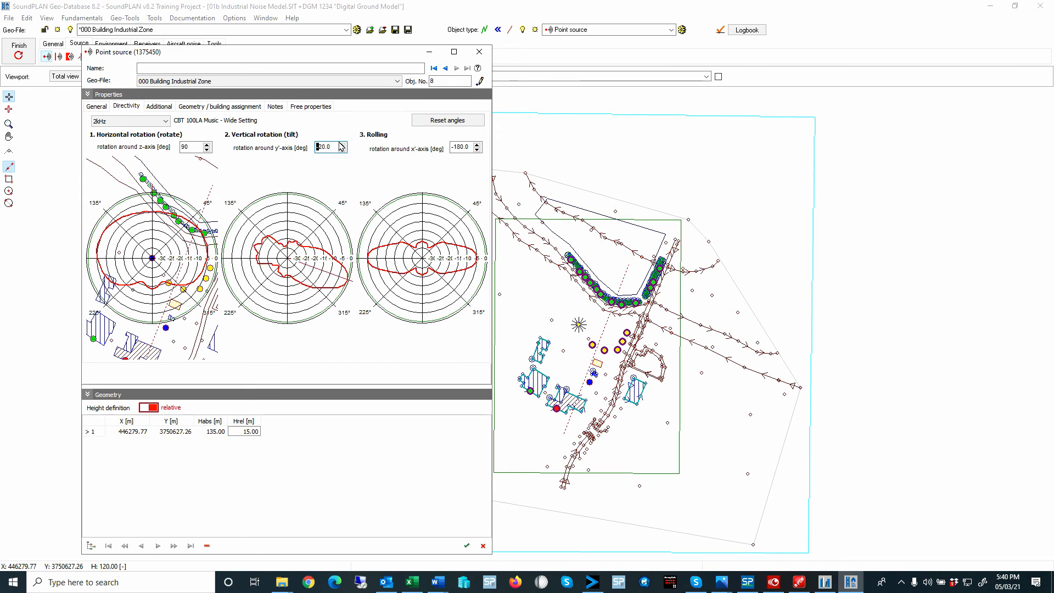
{"action": "left_click", "coordinate": [341, 150]}
- Set the source's horizontal rotation around the z-axis to 135 degrees
{"action": "left_click", "coordinate": [207, 150]}
{"action": "left_click", "coordinate": [207, 150]}
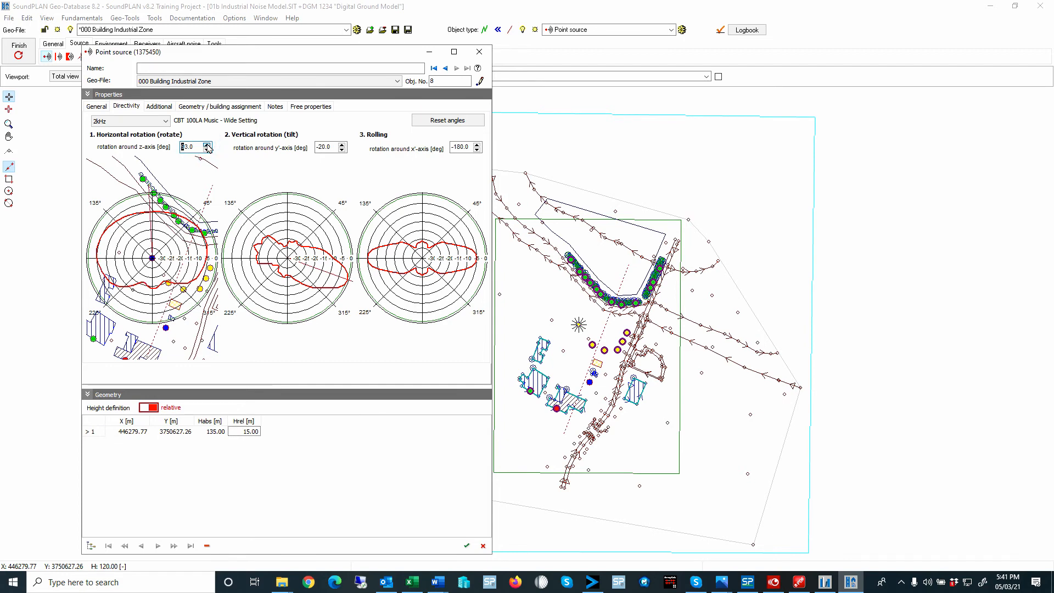
{"action": "left_click_drag", "start_coordinate": [206, 149], "coordinate": [206, 146]}
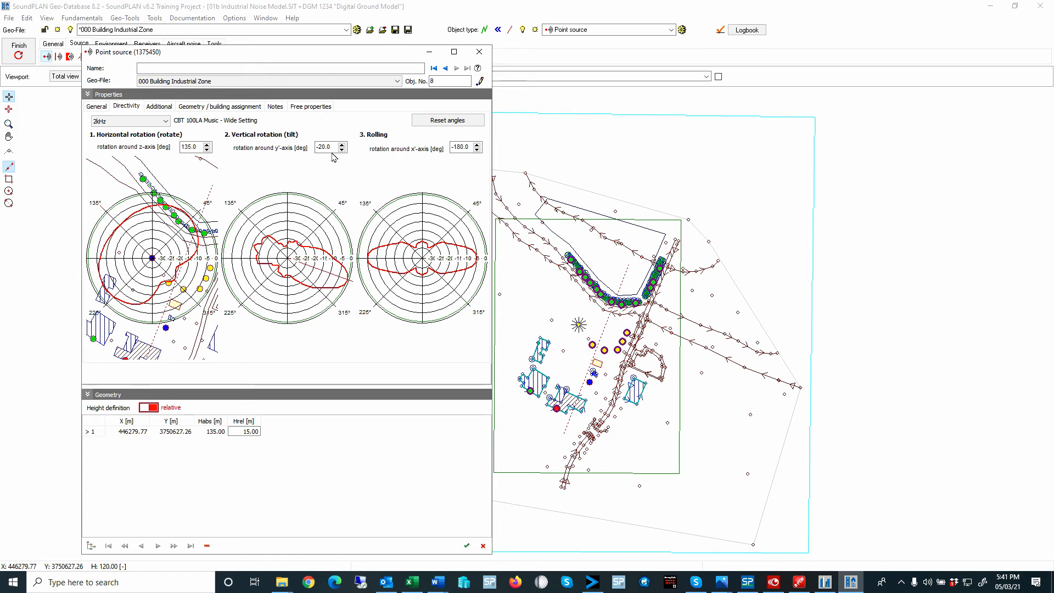
- Set the source's vertical rotation around the y'-axis to -30 degrees
{"action": "left_click", "coordinate": [342, 150]}
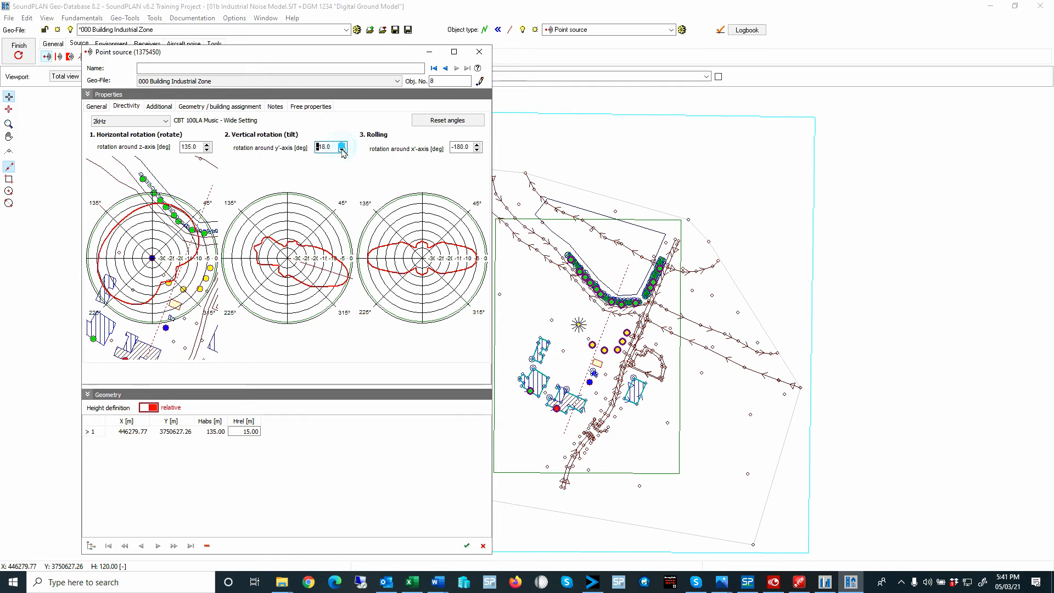
{"action": "left_click", "coordinate": [342, 150]}
{"action": "left_click", "coordinate": [341, 150]}
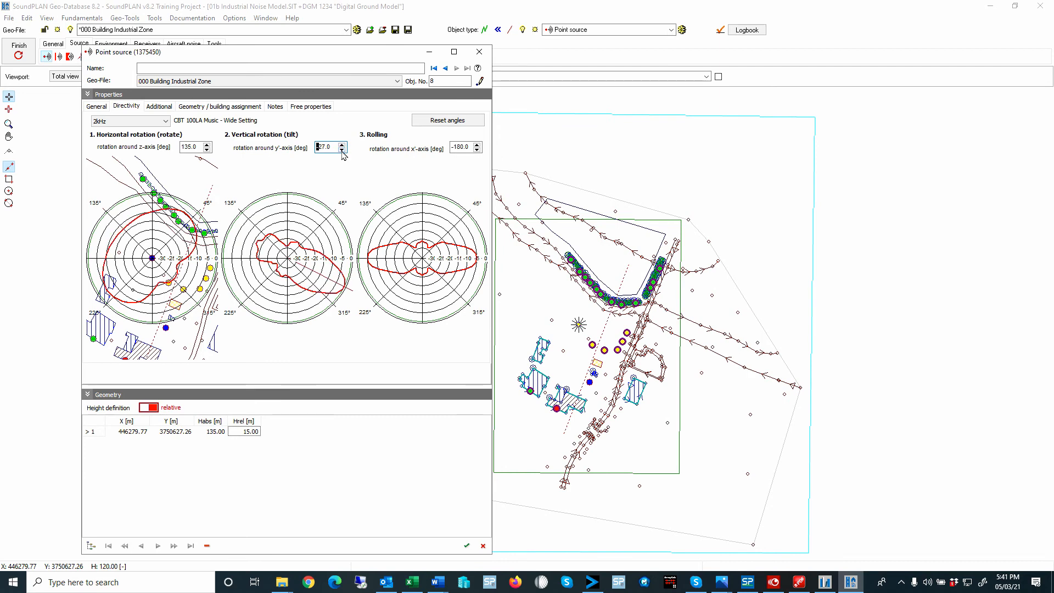
{"action": "left_click", "coordinate": [342, 150]}
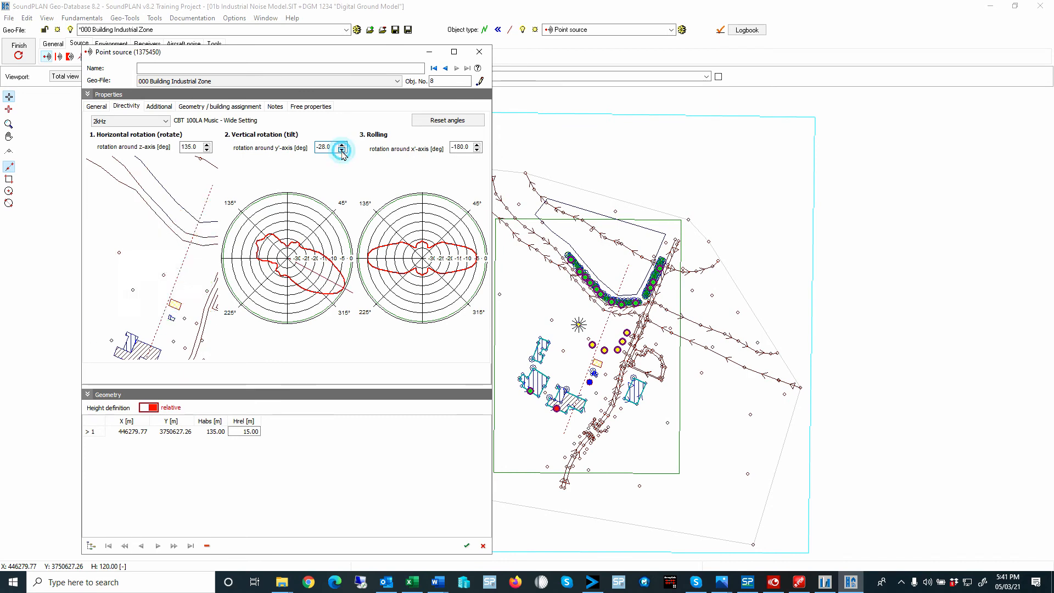
{"action": "left_click", "coordinate": [342, 151]}
{"action": "left_click", "coordinate": [342, 150]}
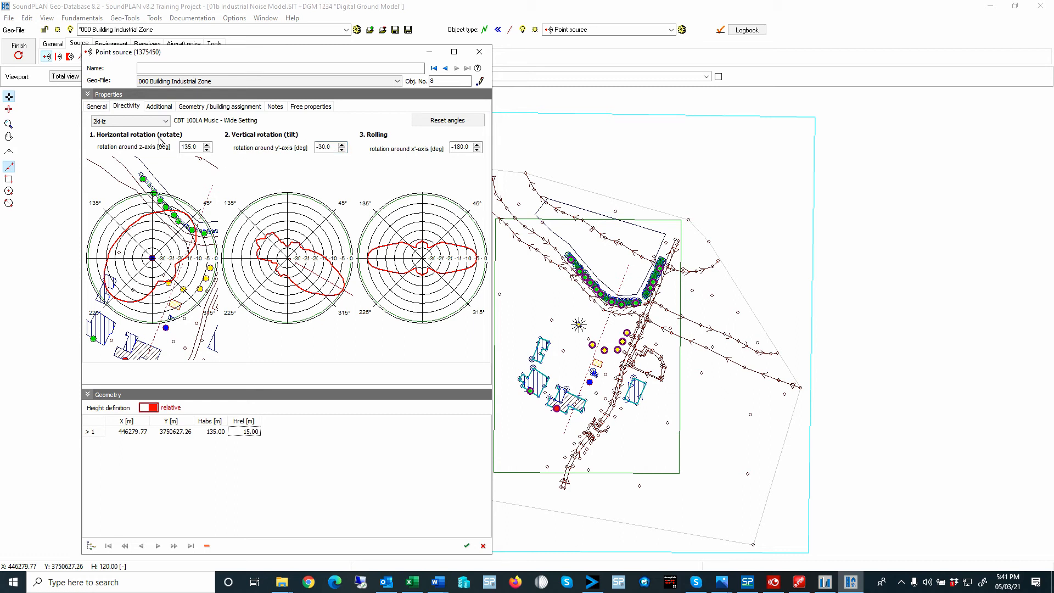
- Compare the rotated source's directivity diagrams across the frequency bands from <=100Hz up to >=10kHz
{"action": "left_click", "coordinate": [115, 122]}
{"action": "scroll", "coordinate": [116, 137], "scroll_direction": "up", "scroll_amount": 1}
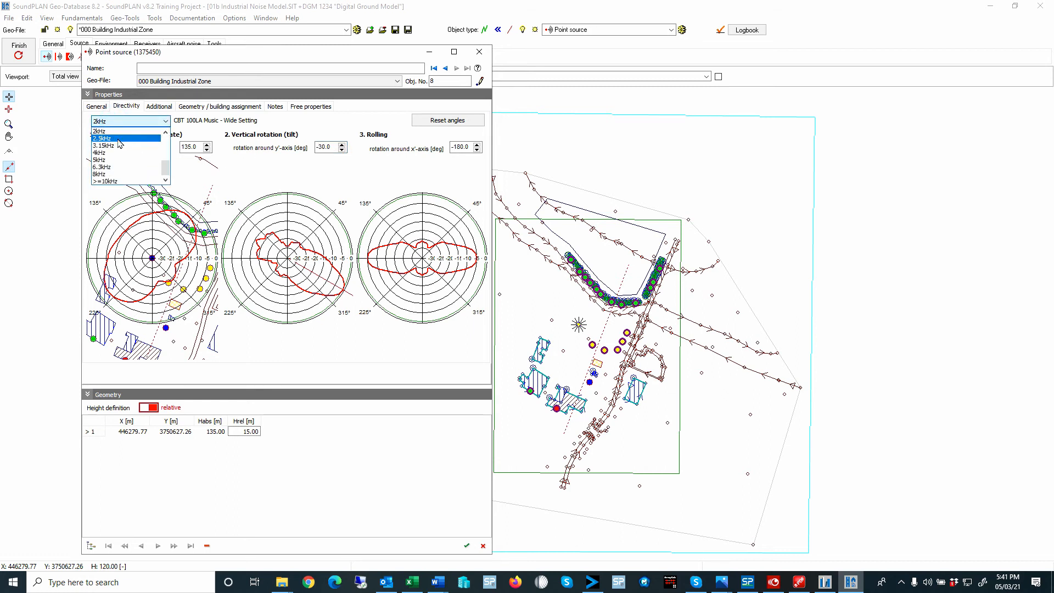
{"action": "left_click", "coordinate": [116, 134]}
{"action": "left_click", "coordinate": [117, 121]}
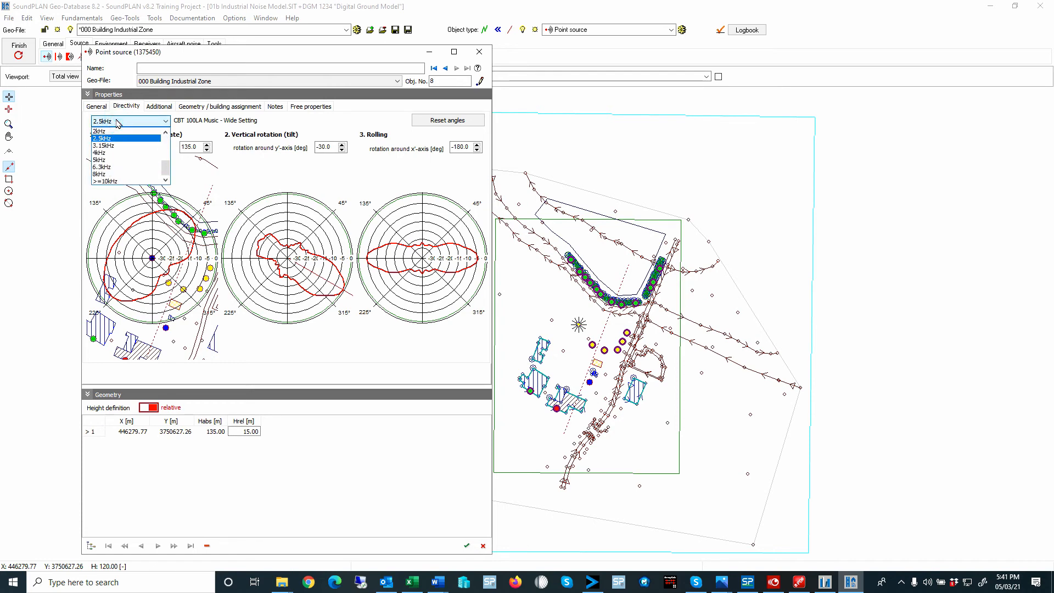
{"action": "scroll", "coordinate": [119, 138], "scroll_direction": "up", "scroll_amount": 3}
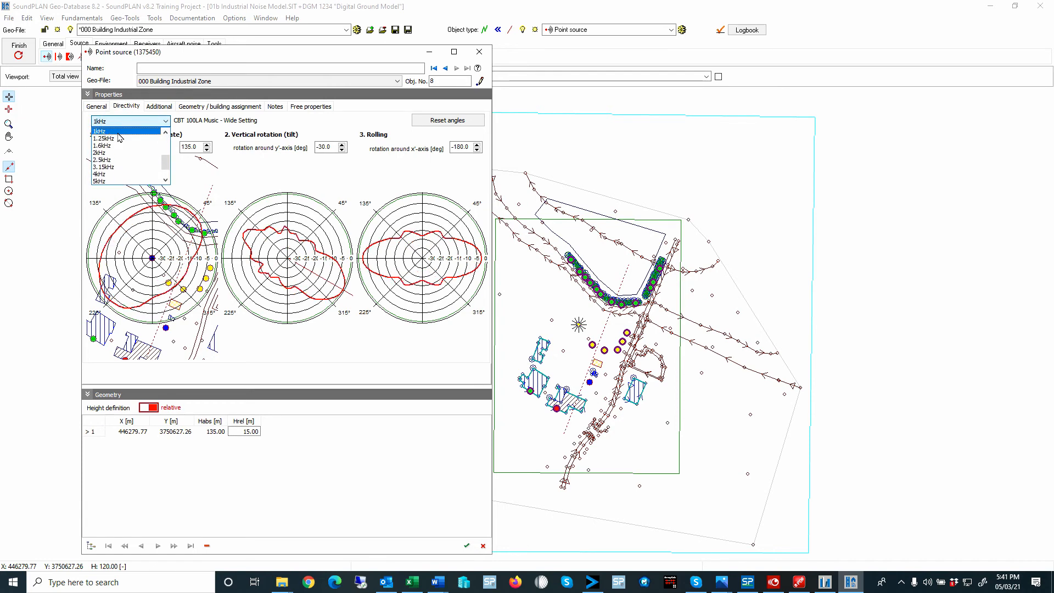
{"action": "scroll", "coordinate": [120, 137], "scroll_direction": "up", "scroll_amount": 3}
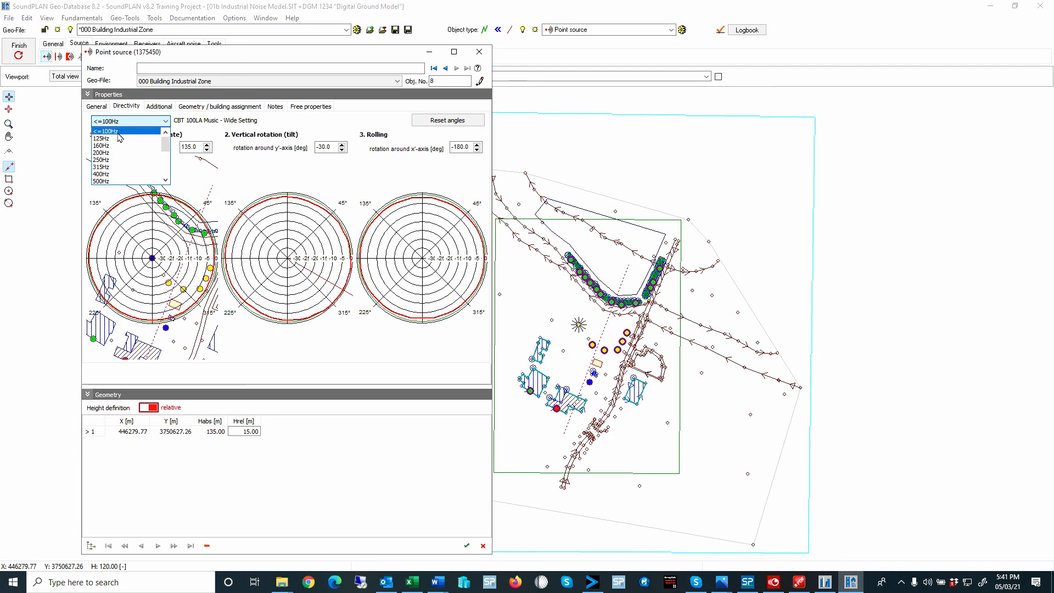
{"action": "scroll", "coordinate": [120, 137], "scroll_direction": "up", "scroll_amount": 3}
{"action": "scroll", "coordinate": [120, 137], "scroll_direction": "down", "scroll_amount": 3}
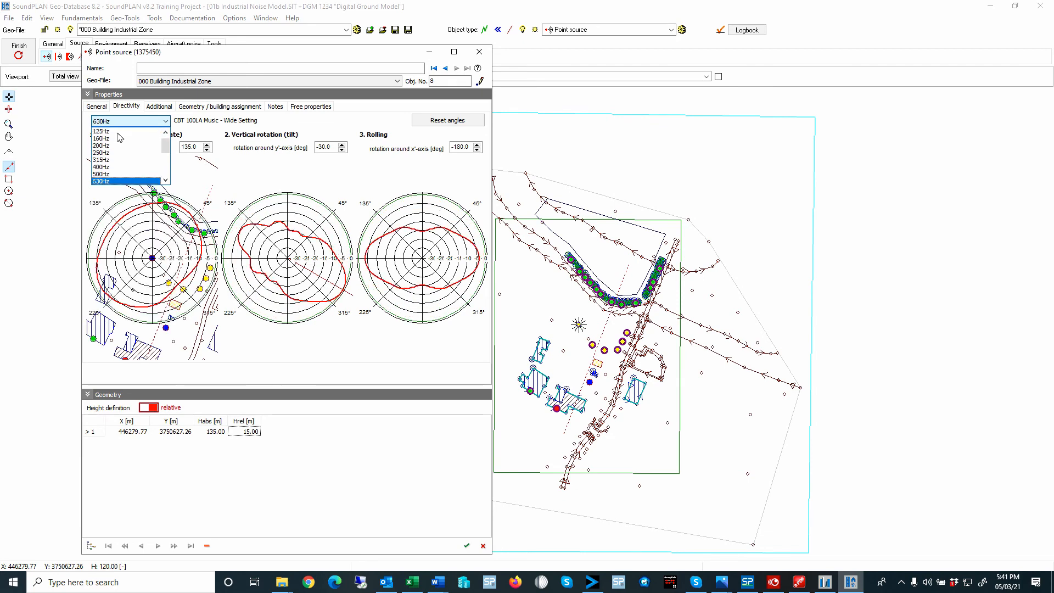
{"action": "key", "text": "Up"}
{"action": "key", "text": "Up"}
{"action": "key", "text": "Up"}
{"action": "key", "text": "Up"}
{"action": "key", "text": "Up"}
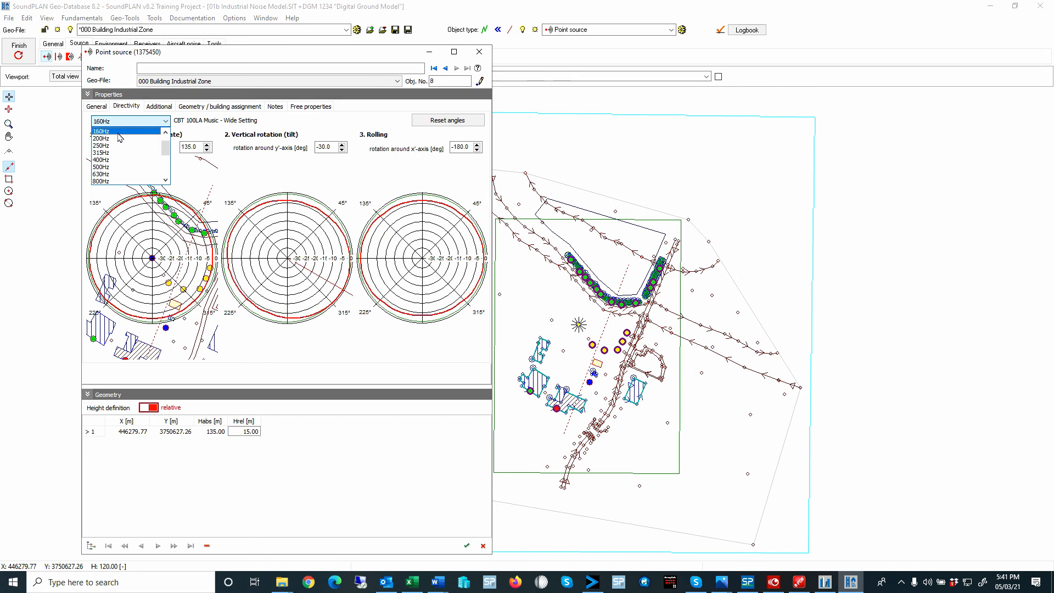
{"action": "key", "text": "Down"}
{"action": "key", "text": "Down"}
{"action": "key", "text": "Down"}
{"action": "key", "text": "Down"}
{"action": "key", "text": "Down"}
{"action": "key", "text": "Down"}
{"action": "key", "text": "Down"}
{"action": "key", "text": "Down"}
{"action": "key", "text": "Down"}
{"action": "key", "text": "Down"}
{"action": "key", "text": "Down"}
{"action": "key", "text": "Down"}
{"action": "key", "text": "Down"}
{"action": "key", "text": "Down"}
{"action": "key", "text": "Down"}
{"action": "key", "text": "Down"}
{"action": "key", "text": "Down"}
{"action": "key", "text": "Down"}
{"action": "key", "text": "Down"}
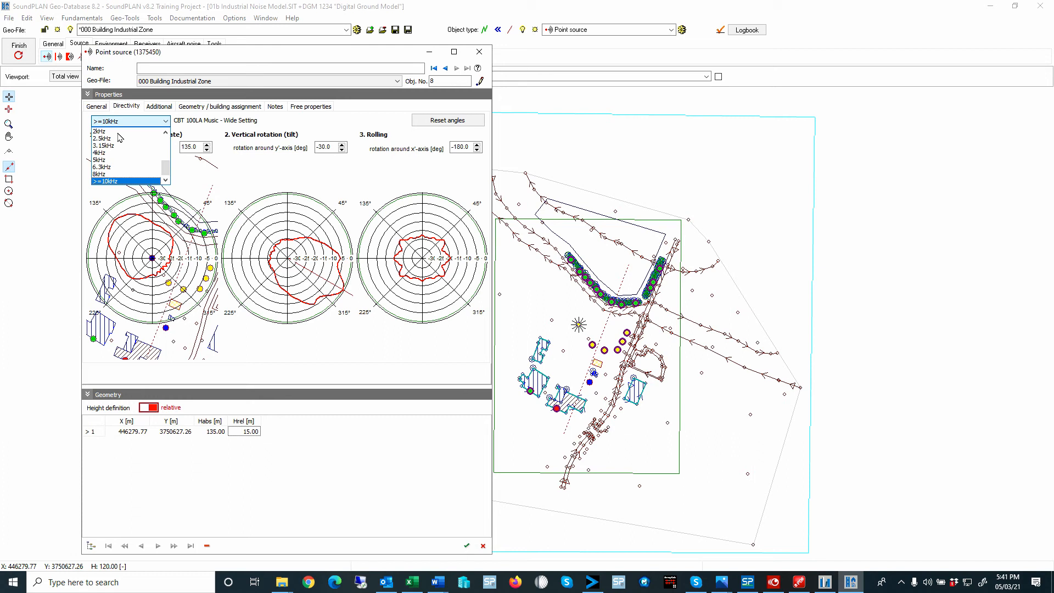
- Close the loudspeaker source's properties and open those of the existing Stack point source at the cogeneration plant
{"action": "left_click", "coordinate": [479, 52]}
{"action": "left_click", "coordinate": [480, 52]}
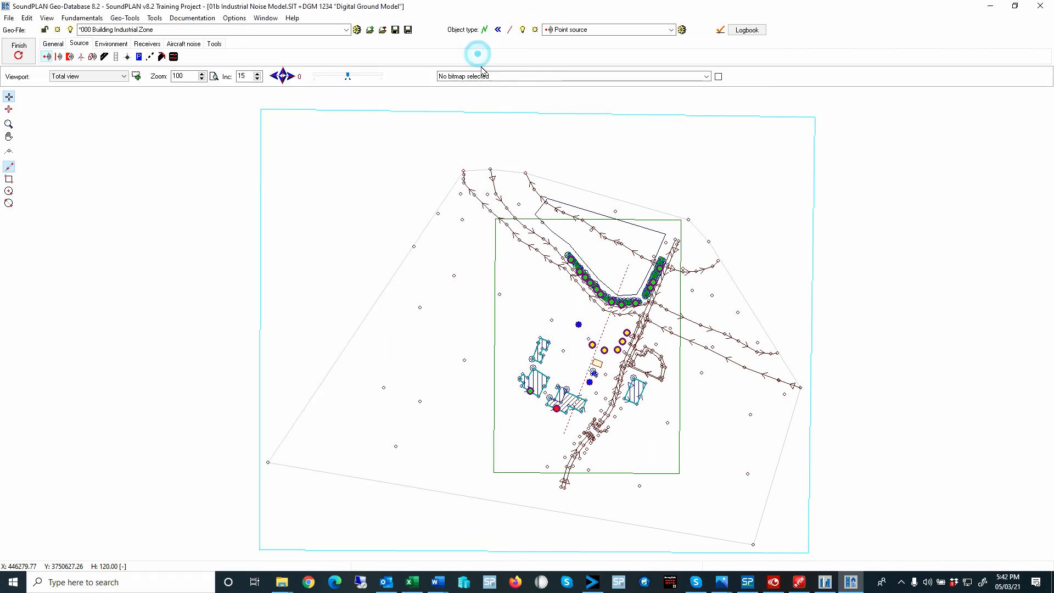
{"action": "double_click", "coordinate": [589, 381]}
{"action": "left_click", "coordinate": [266, 271]}
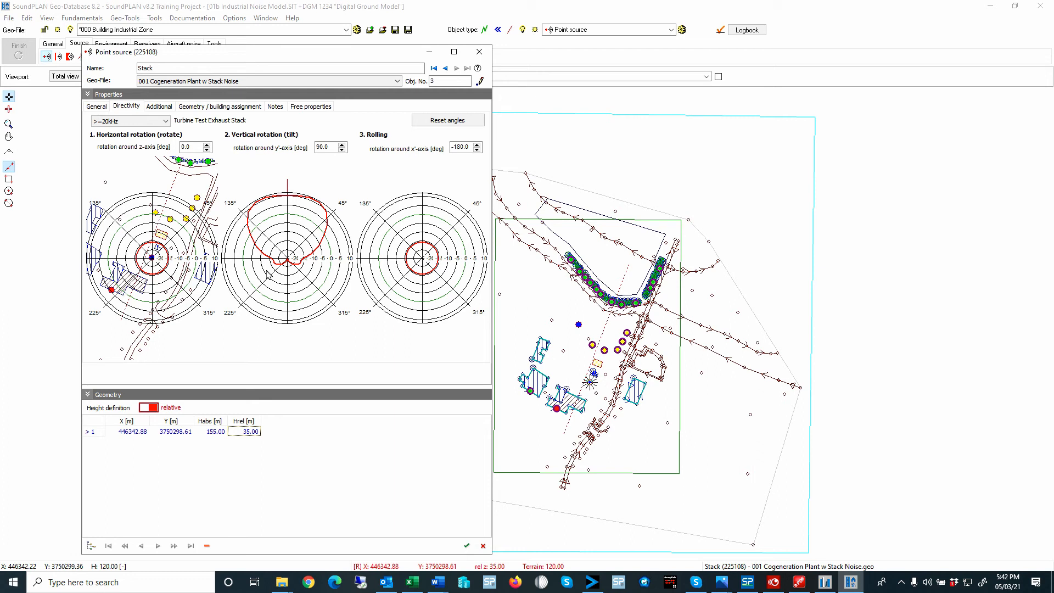
- Open the Stack source's HRSG Stack Noise spectrum values in the Emission library and its Turbine Test Exhaust Stack directivity entry
{"action": "left_click", "coordinate": [97, 106]}
{"action": "left_click", "coordinate": [241, 199]}
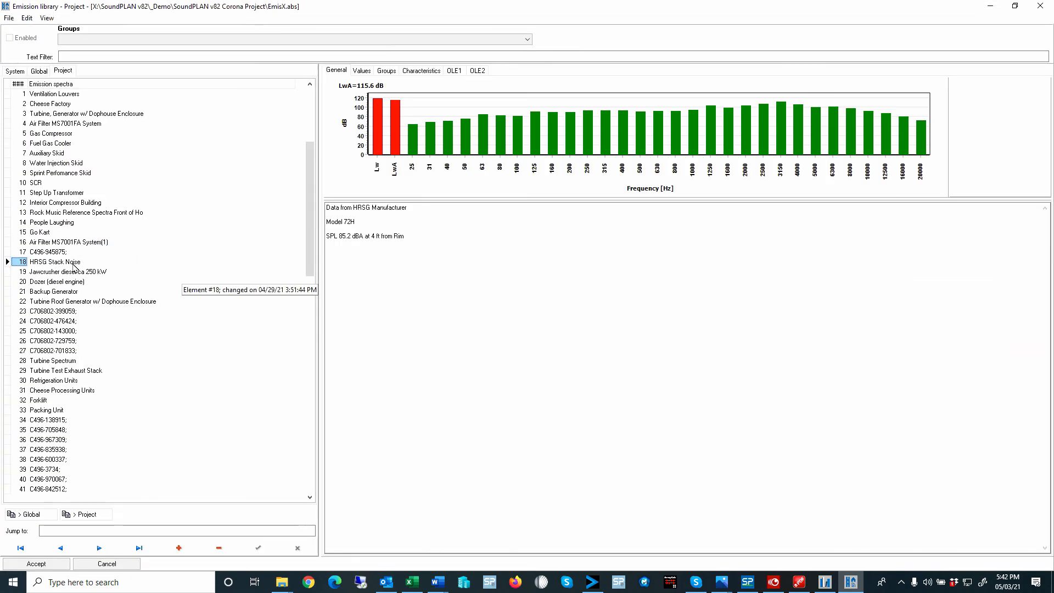
{"action": "left_click", "coordinate": [361, 70]}
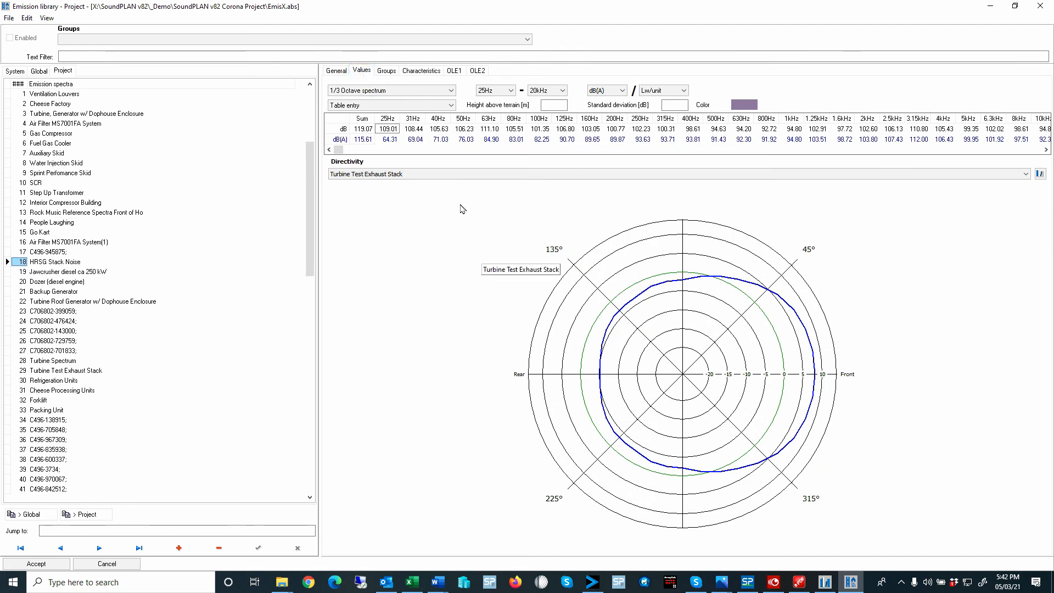
{"action": "left_click", "coordinate": [413, 174]}
{"action": "left_click", "coordinate": [413, 175]}
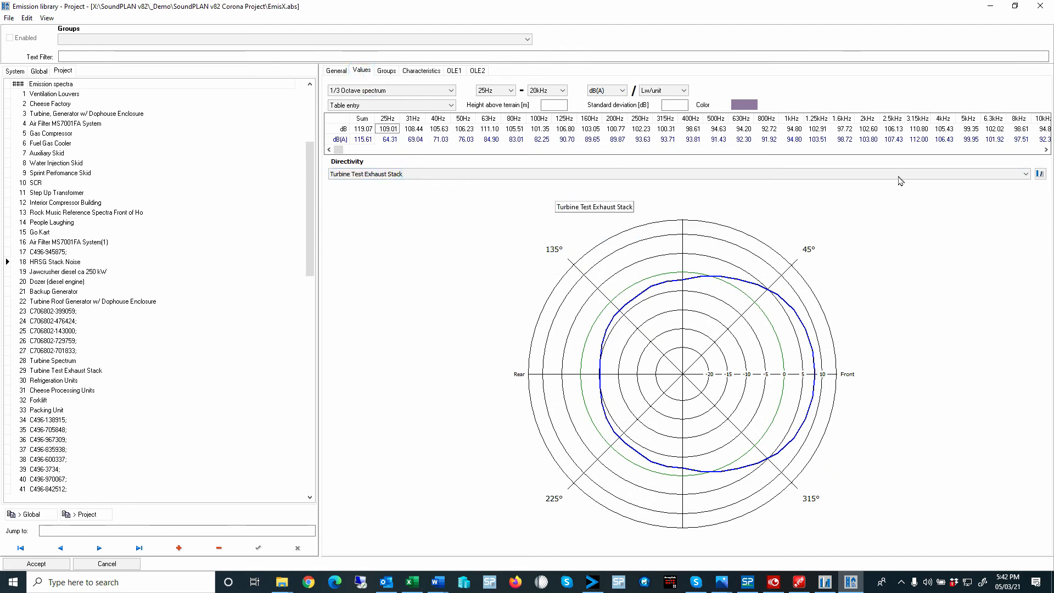
{"action": "left_click", "coordinate": [1039, 174]}
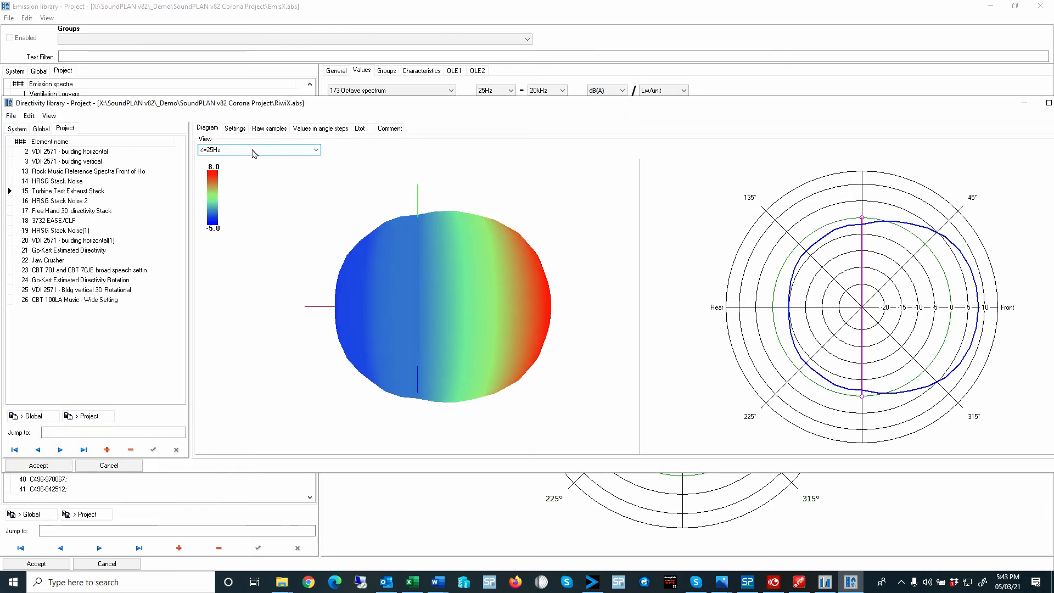
- View the Turbine Test Exhaust Stack directivity at successive frequencies up to 400Hz and show grid lines on its 3D diagram
{"action": "left_click", "coordinate": [248, 150]}
{"action": "left_click", "coordinate": [228, 196]}
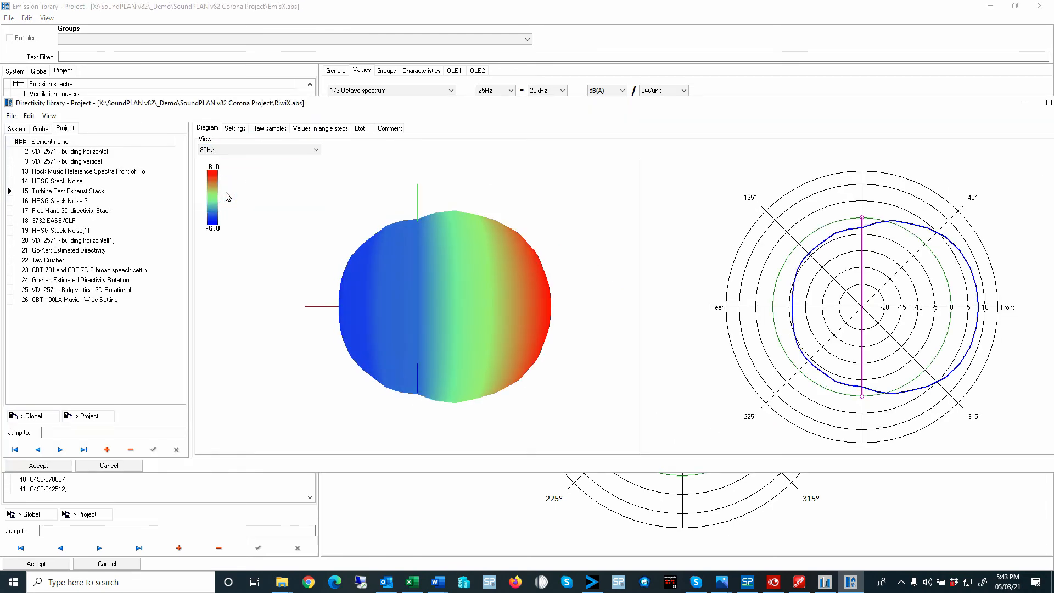
{"action": "key", "text": "Down"}
{"action": "key", "text": "Down"}
{"action": "key", "text": "Down"}
{"action": "key", "text": "Down"}
{"action": "key", "text": "Down"}
{"action": "key", "text": "Down"}
{"action": "key", "text": "Down"}
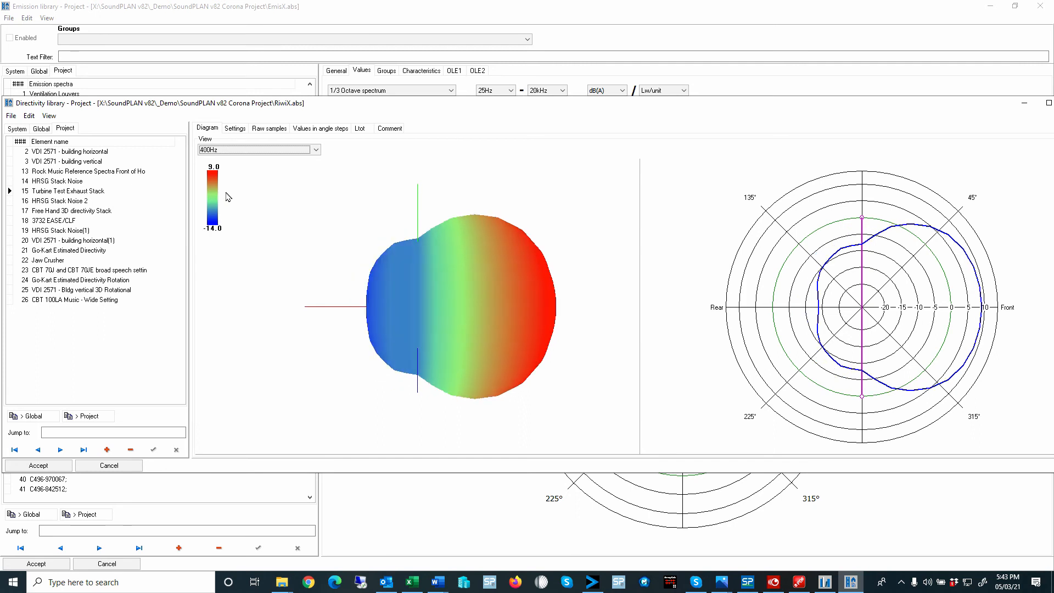
{"action": "right_click", "coordinate": [369, 244]}
{"action": "left_click", "coordinate": [387, 260]}
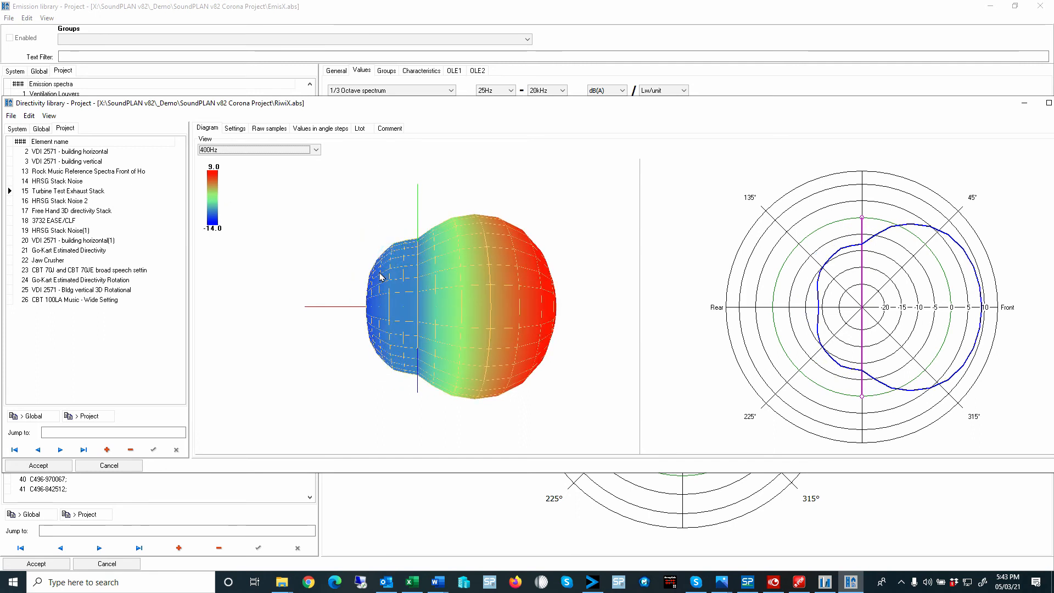
- Show all reference planes on the Turbine Test Exhaust Stack's 3D directivity diagram
{"action": "right_click", "coordinate": [379, 273]}
{"action": "mouse_move", "coordinate": [399, 318]}
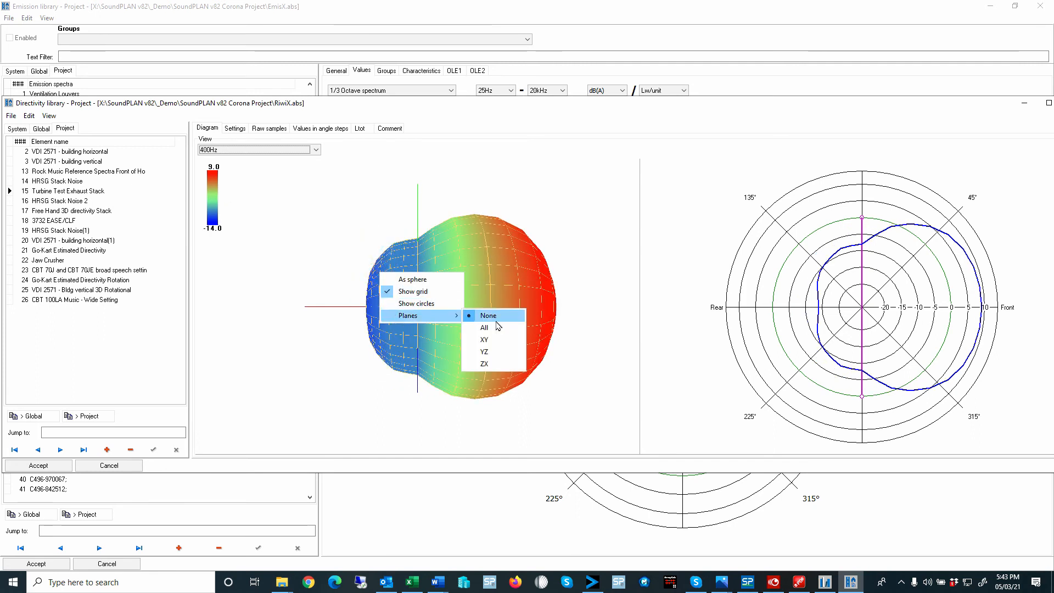
{"action": "left_click", "coordinate": [504, 328]}
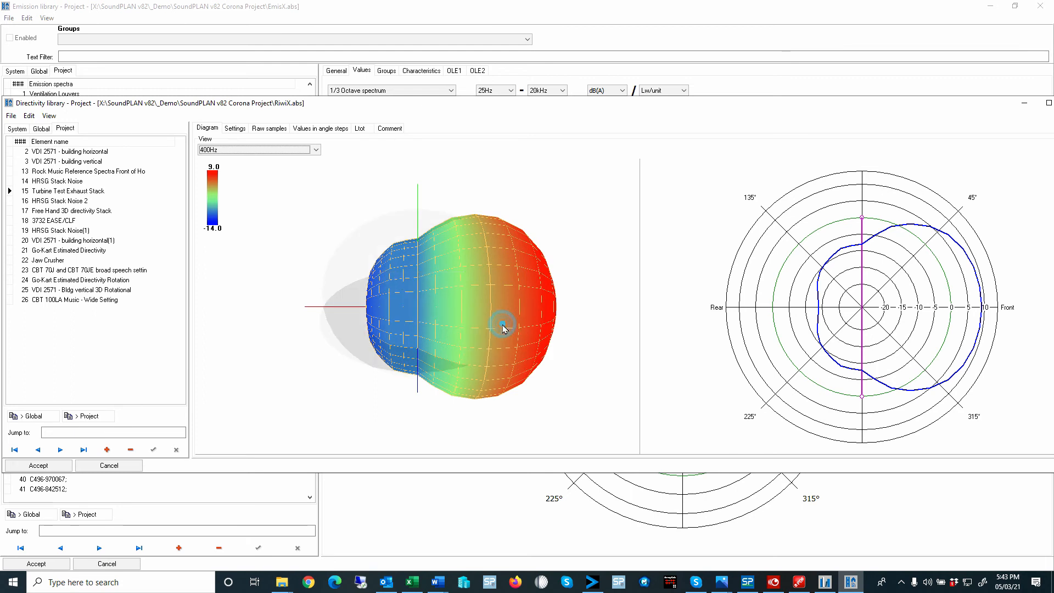
{"action": "right_click", "coordinate": [371, 287]}
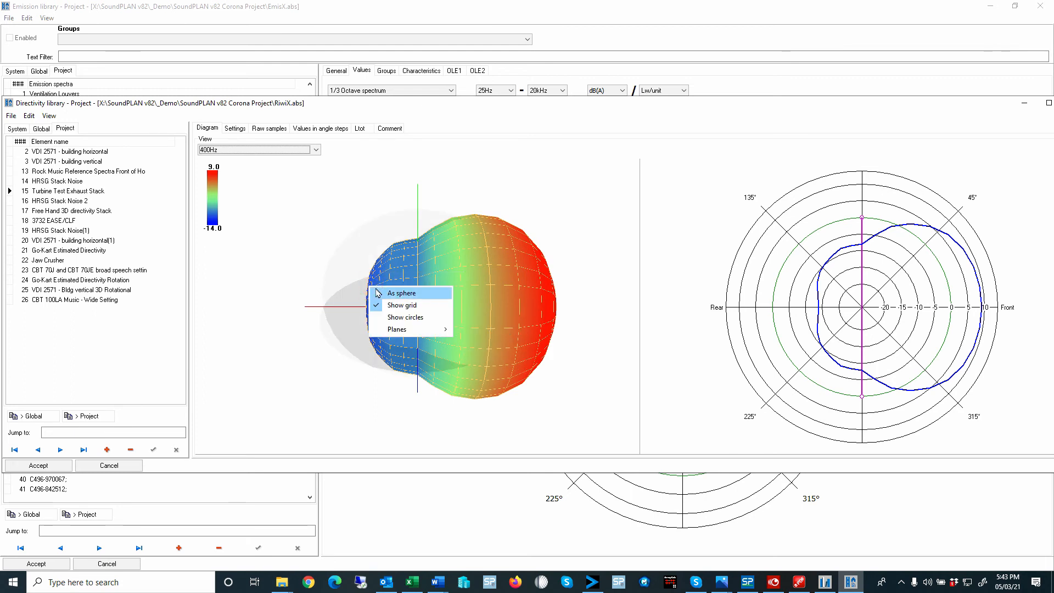
{"action": "left_click", "coordinate": [289, 230]}
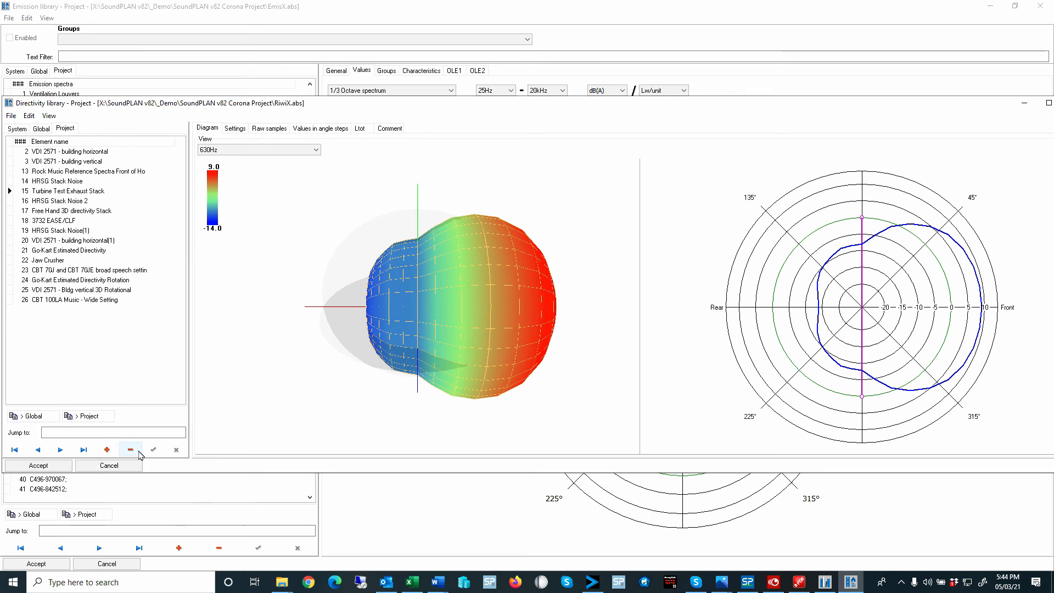
- Add a new element named "simple Stack Directivity" to the project's Directivity library
{"action": "left_click", "coordinate": [106, 450]}
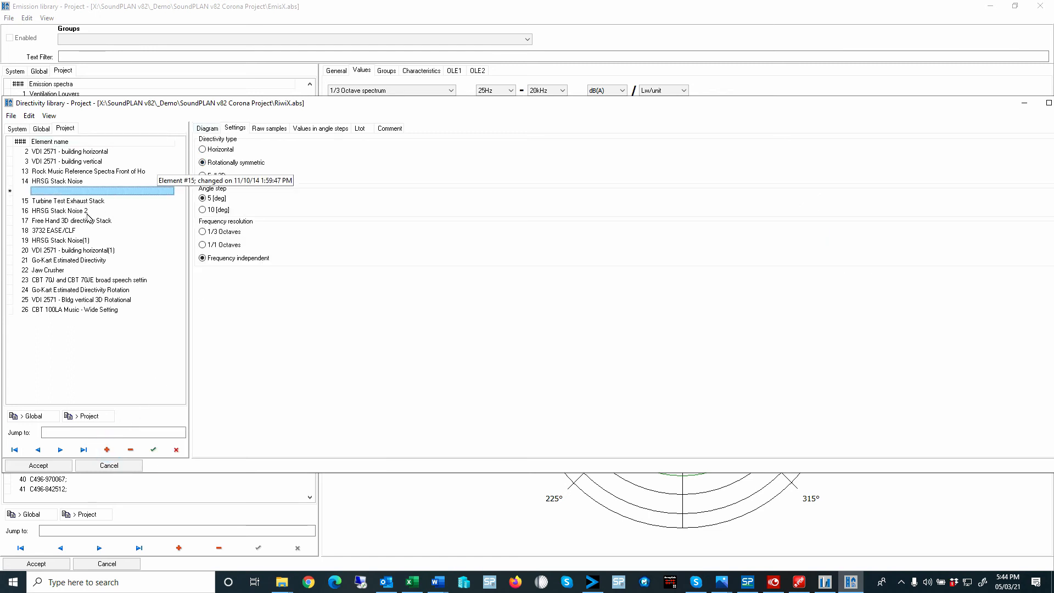
{"action": "left_click", "coordinate": [49, 191]}
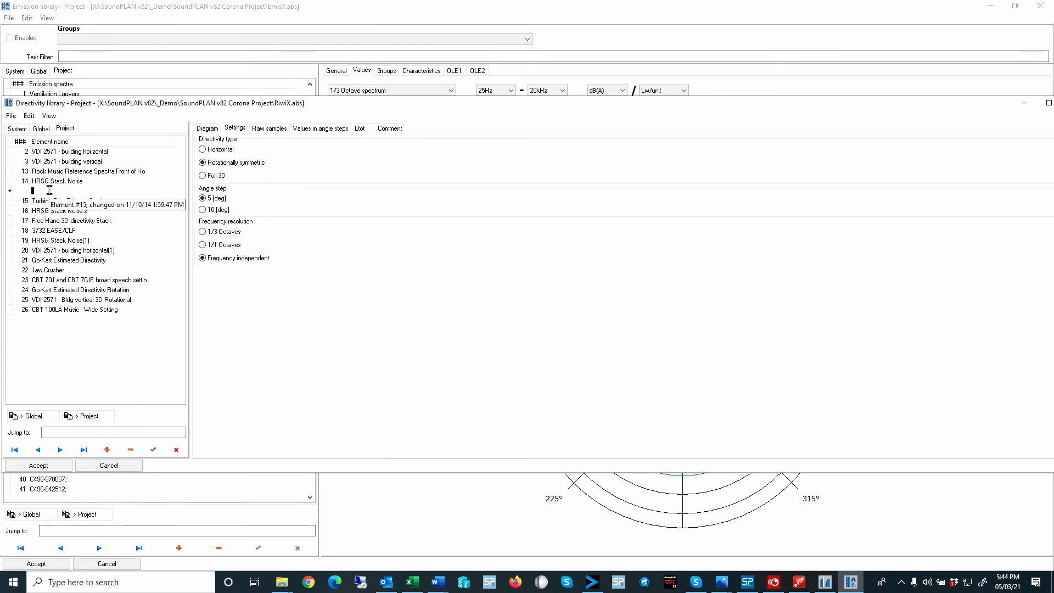
{"action": "type", "text": "simple Stack Directivity"}
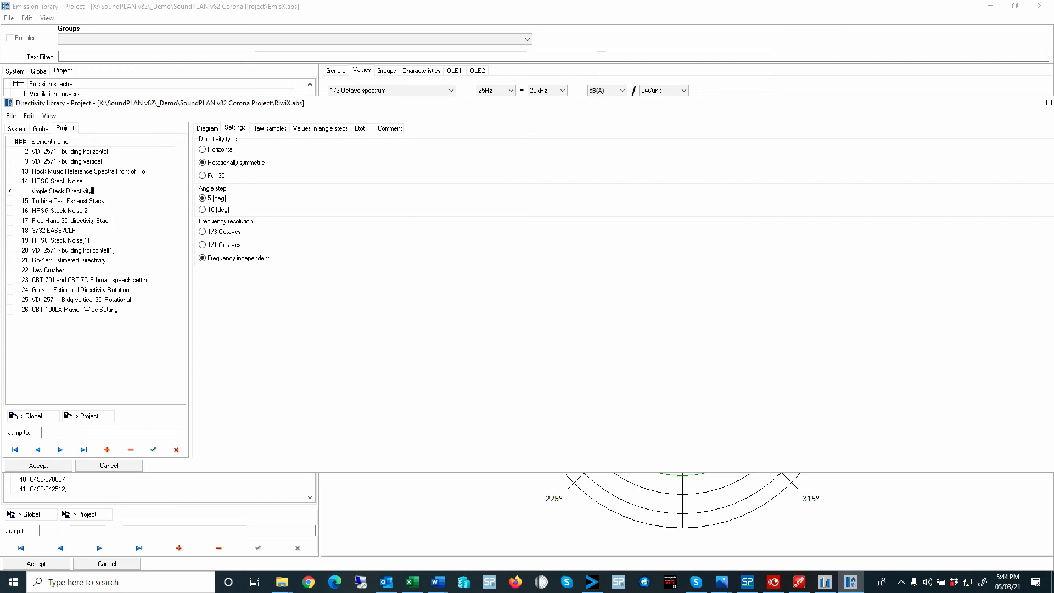
{"action": "key", "text": "Return"}
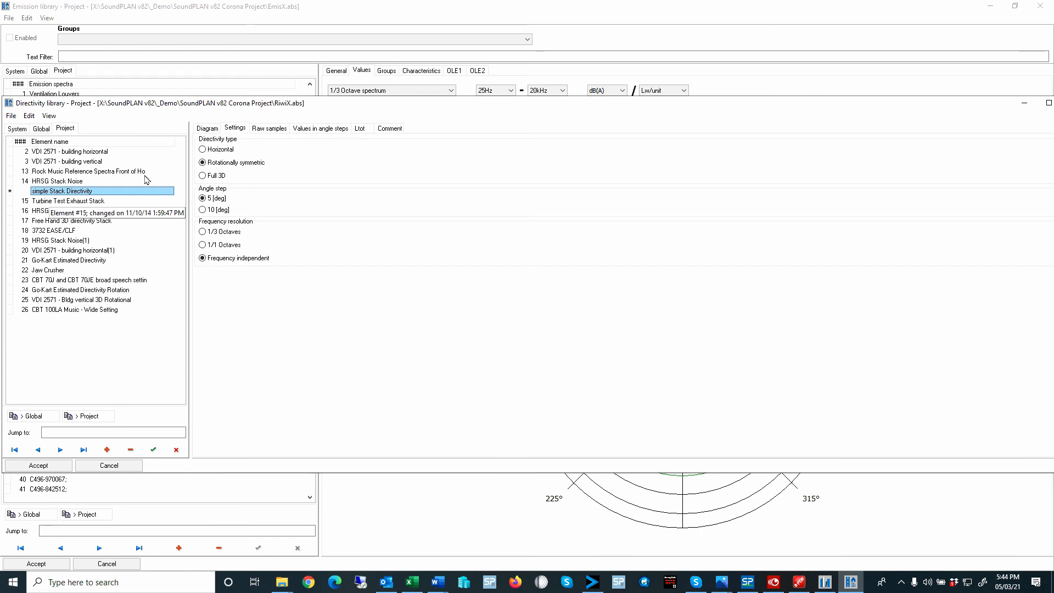
- Configure the new directivity with a 10-degree angle step and 1/1 octave resolution over a 31Hz to 8kHz frequency range
{"action": "left_click", "coordinate": [203, 211]}
{"action": "left_click", "coordinate": [202, 245]}
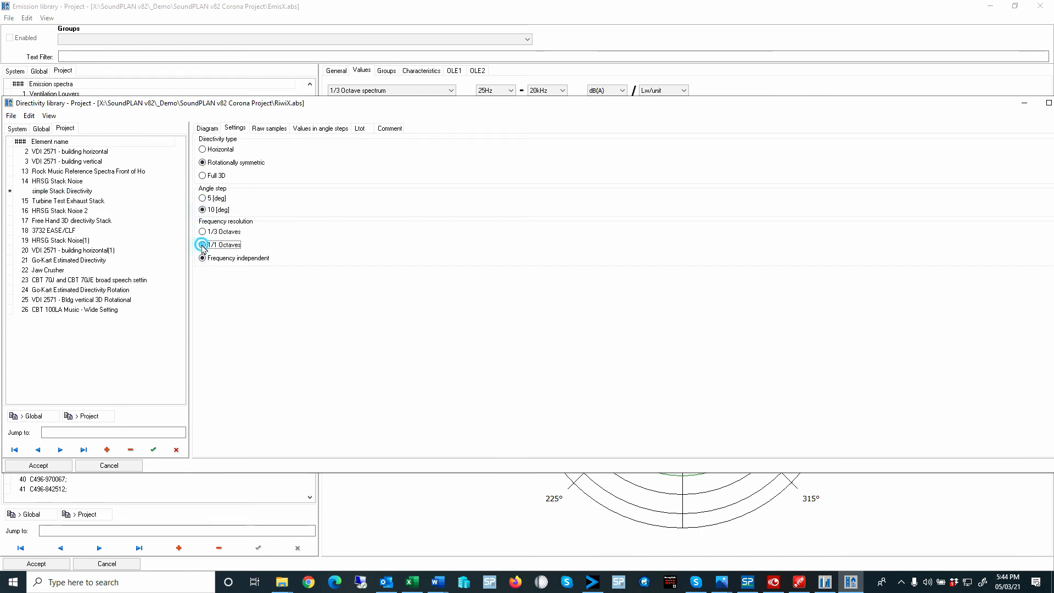
{"action": "left_click", "coordinate": [245, 285]}
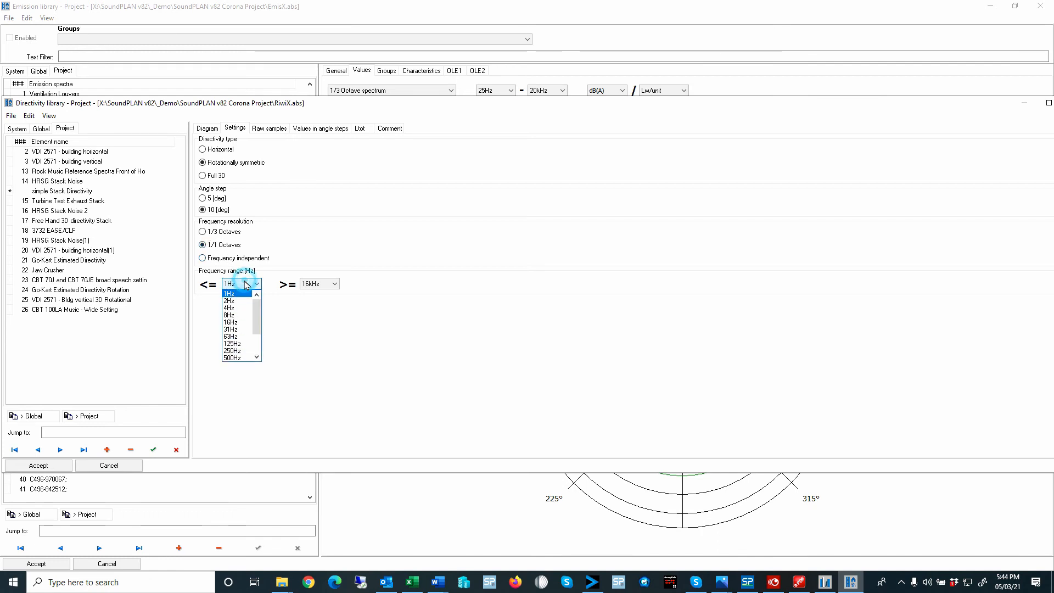
{"action": "left_click", "coordinate": [236, 329]}
{"action": "left_click", "coordinate": [318, 285]}
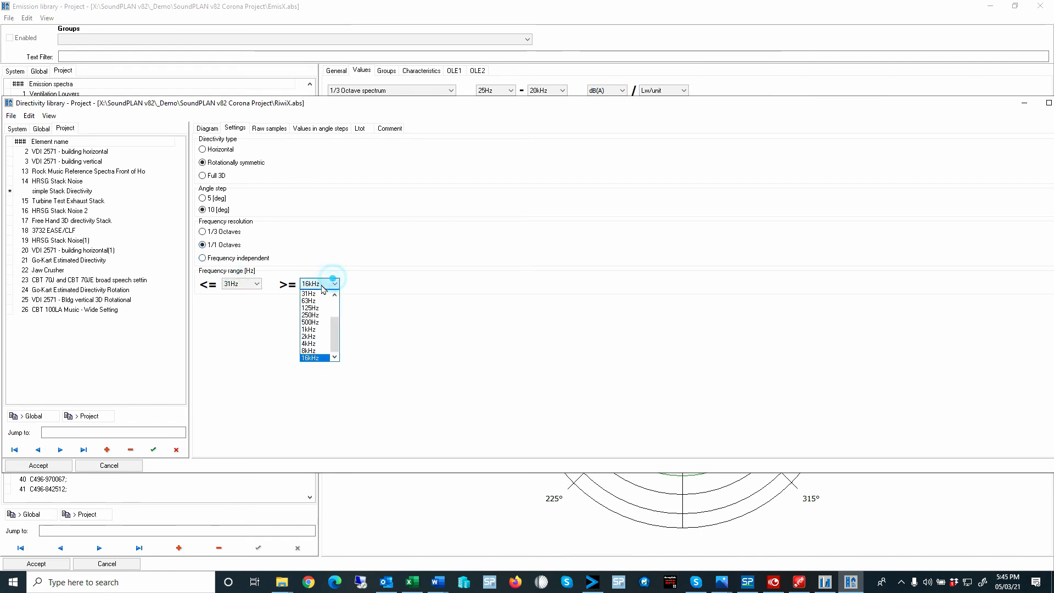
{"action": "left_click", "coordinate": [316, 351]}
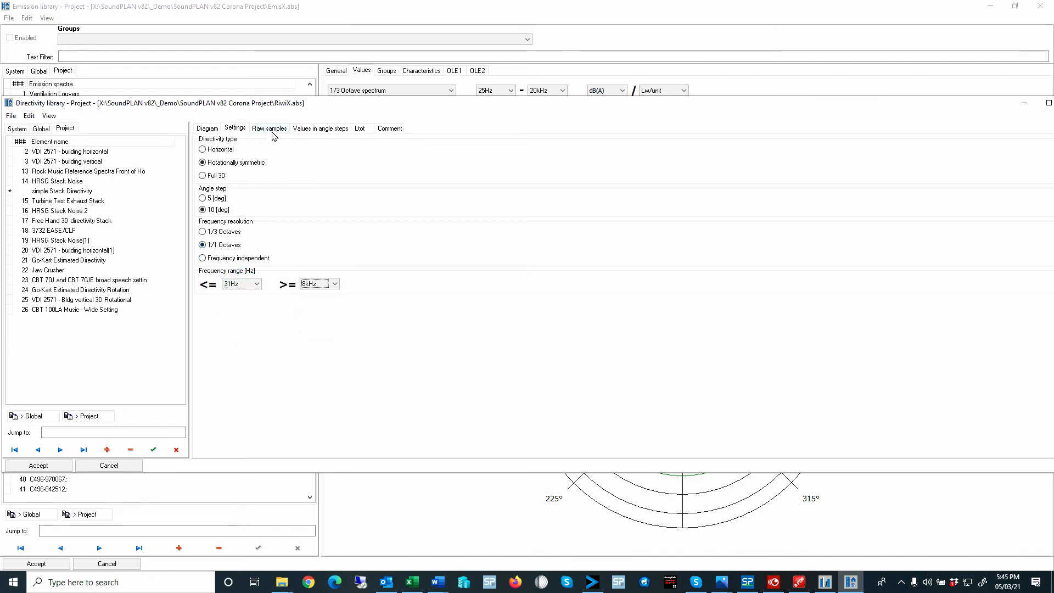
- Enter the <=31Hz angle-step values 3, 2, 1 and 0 for the 0, 10, 20 and 30 degree rows
{"action": "left_click", "coordinate": [325, 130]}
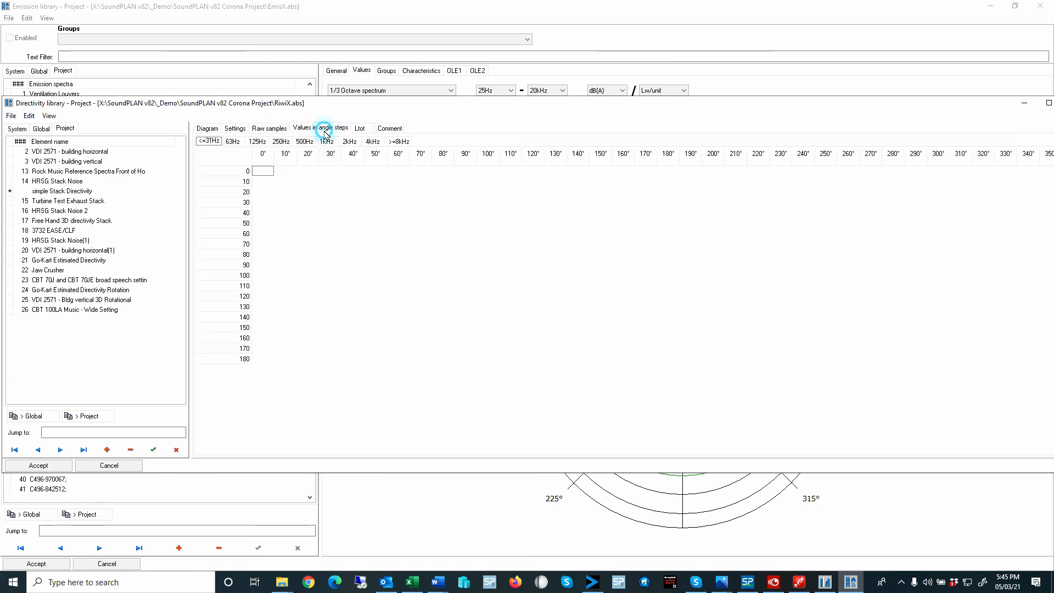
{"action": "left_click", "coordinate": [264, 173]}
{"action": "type", "text": "3"}
{"action": "key", "text": "Return"}
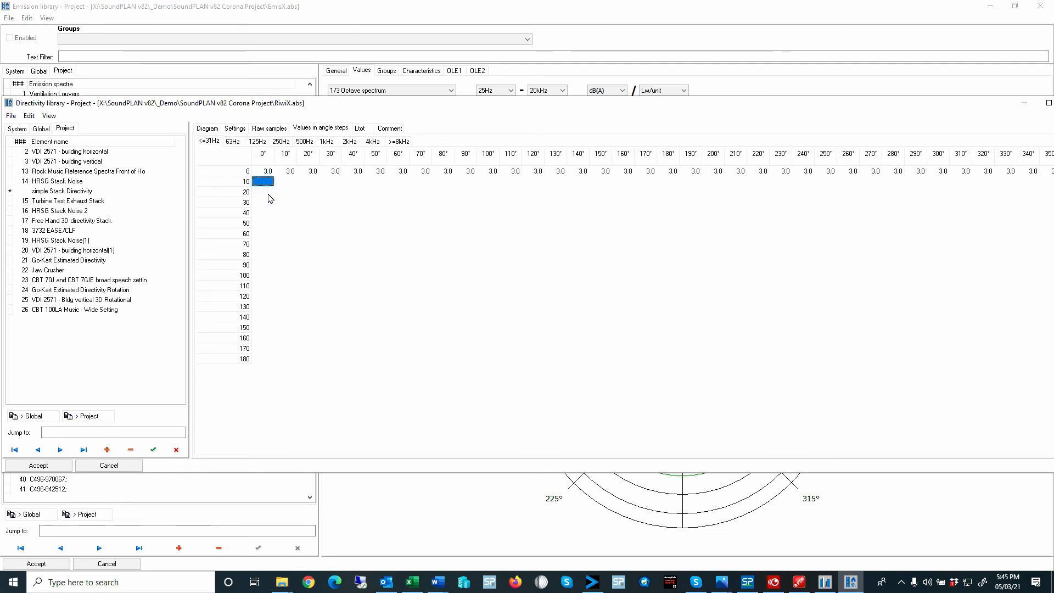
{"action": "type", "text": "2"}
{"action": "key", "text": "Return"}
{"action": "type", "text": "1"}
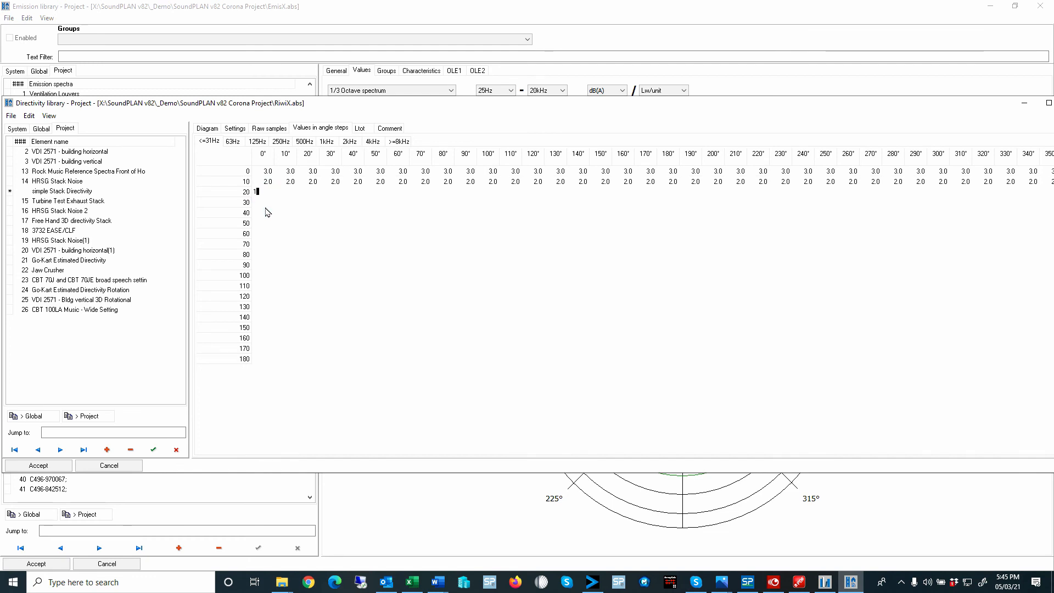
{"action": "left_click", "coordinate": [267, 203]}
{"action": "type", "text": "0"}
{"action": "key", "text": "Return"}
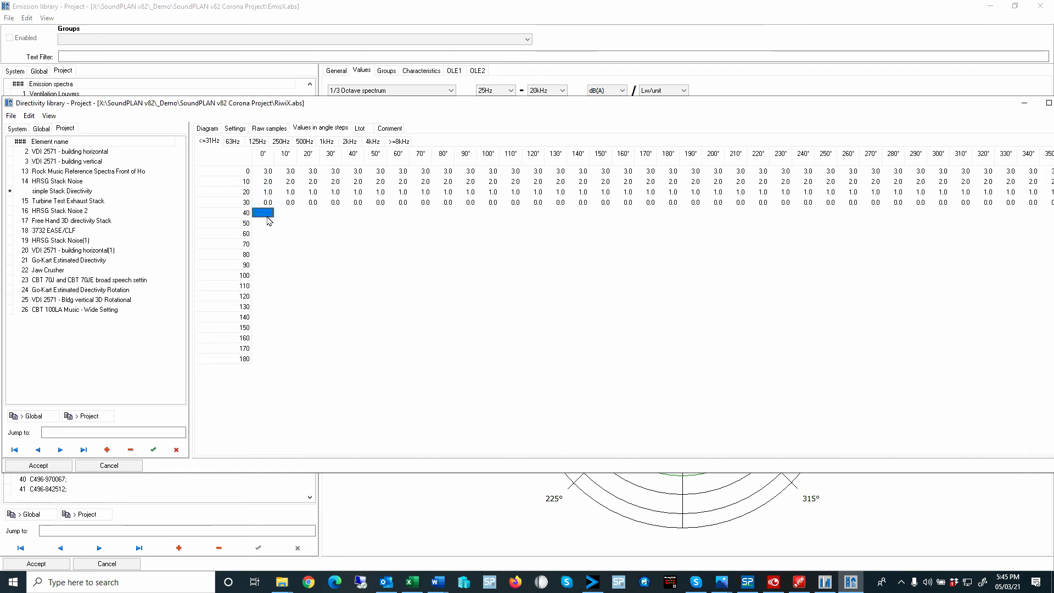
- Enter the <=31Hz values -2, -5, -6 and -10 for the 40, 50, 60 and 70 degree rows
{"action": "type", "text": "-2"}
{"action": "key", "text": "Return"}
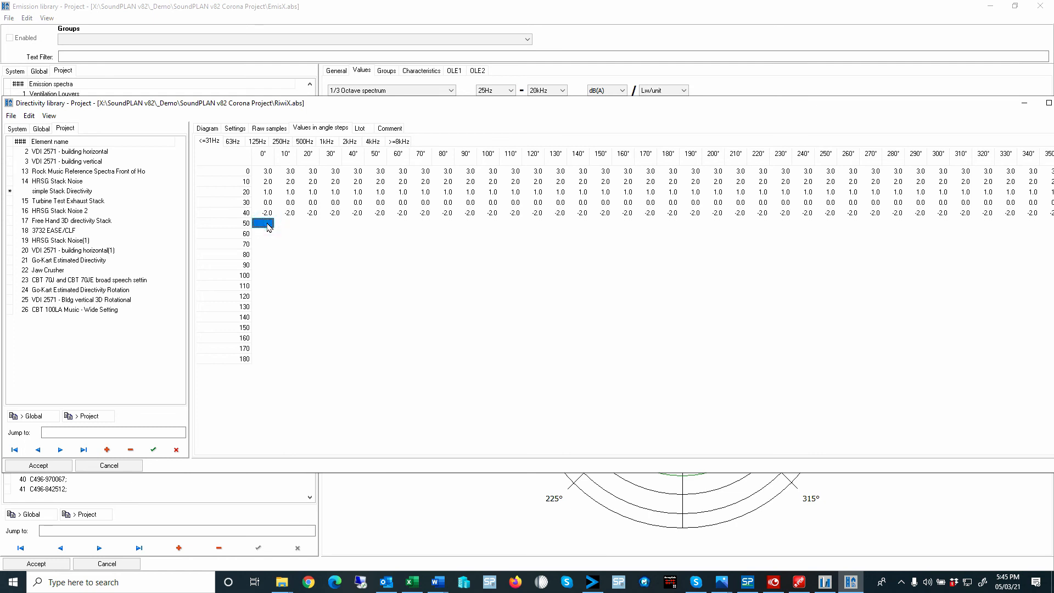
{"action": "type", "text": "-5"}
{"action": "key", "text": "Return"}
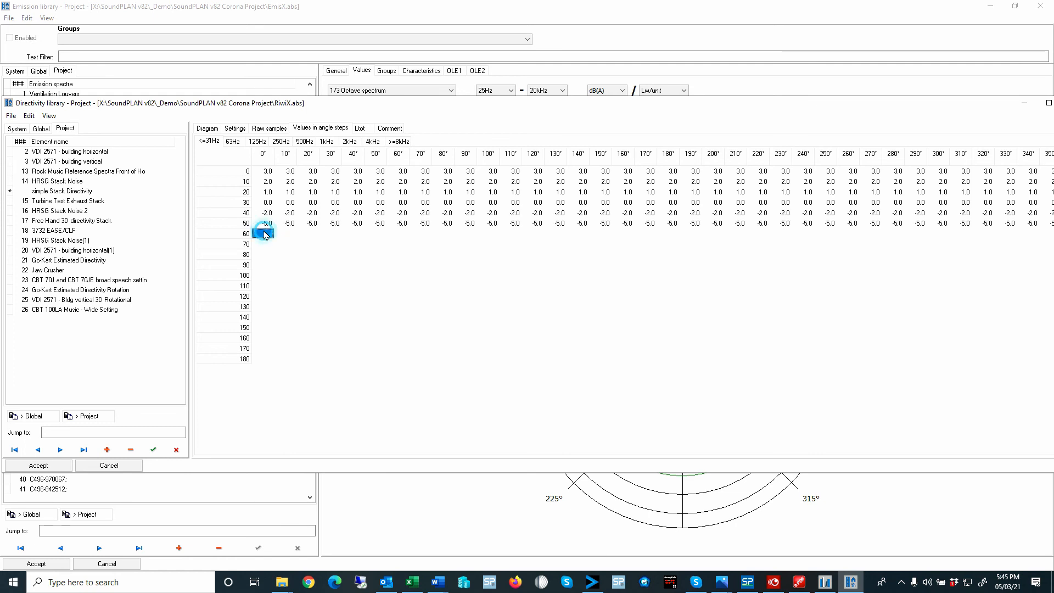
{"action": "type", "text": "-6"}
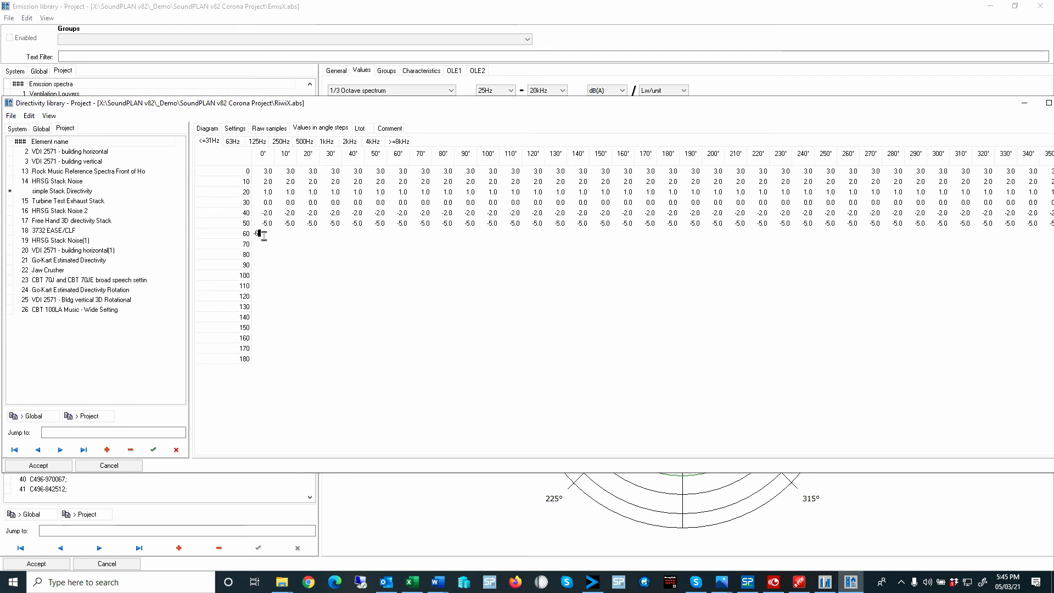
{"action": "key", "text": "Return"}
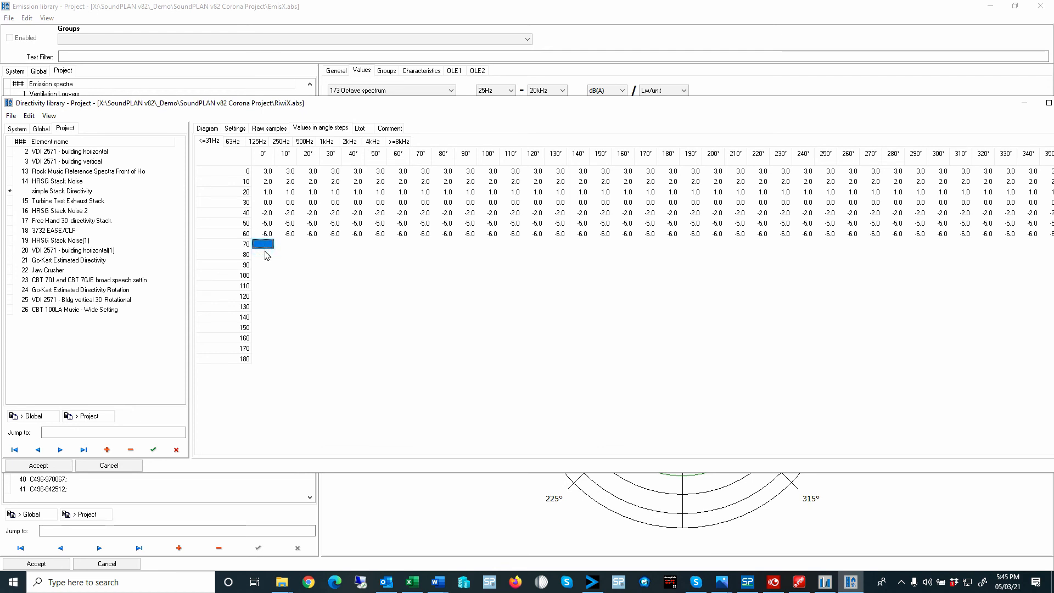
{"action": "type", "text": "-10"}
{"action": "key", "text": "Return"}
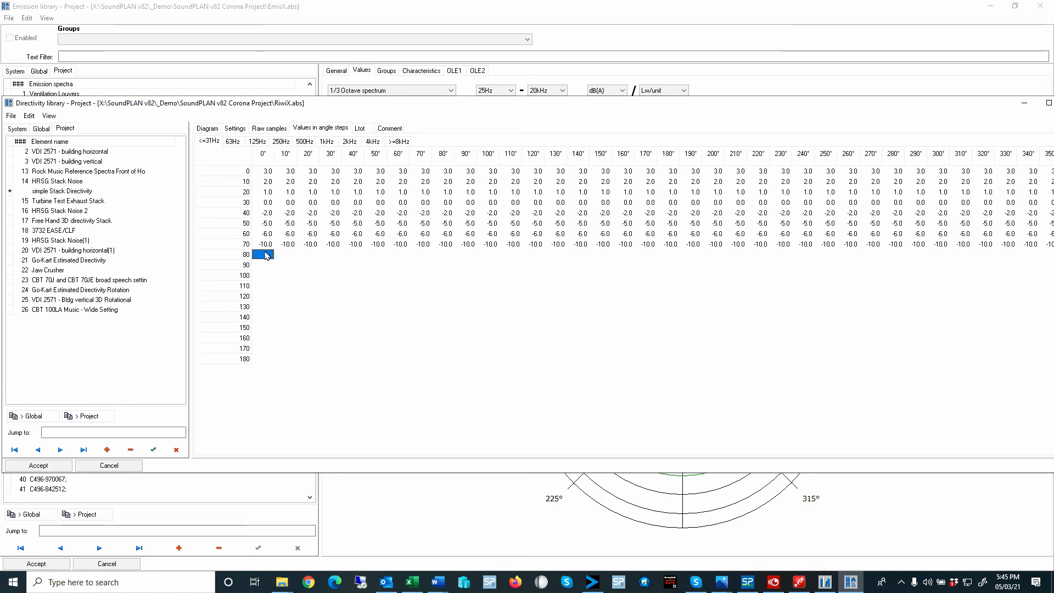
- Set the <=31Hz values to -15 at 80 degrees and -20 at 90 degrees, filling -20 down through 180 degrees
{"action": "left_click", "coordinate": [265, 255]}
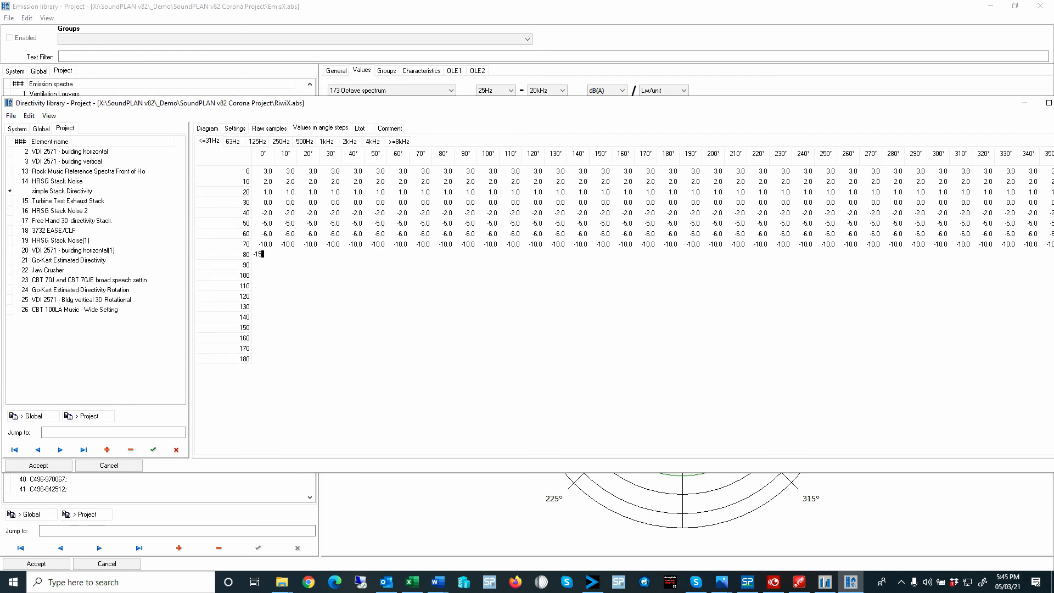
{"action": "type", "text": "-15"}
{"action": "key", "text": "Return"}
{"action": "left_click", "coordinate": [267, 266]}
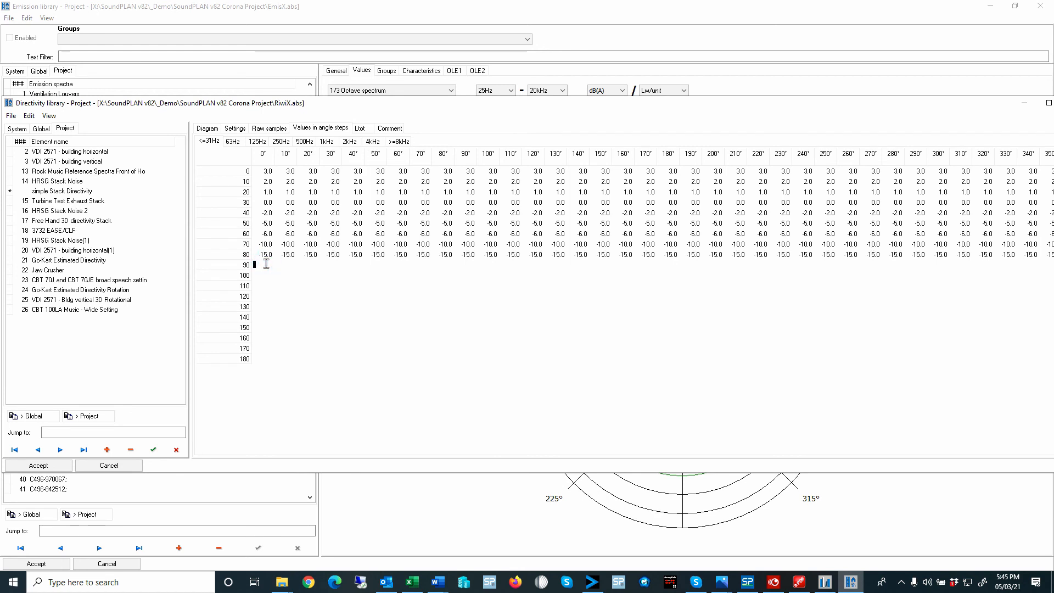
{"action": "type", "text": "-20"}
{"action": "key", "text": "Return"}
{"action": "left_click", "coordinate": [266, 263]}
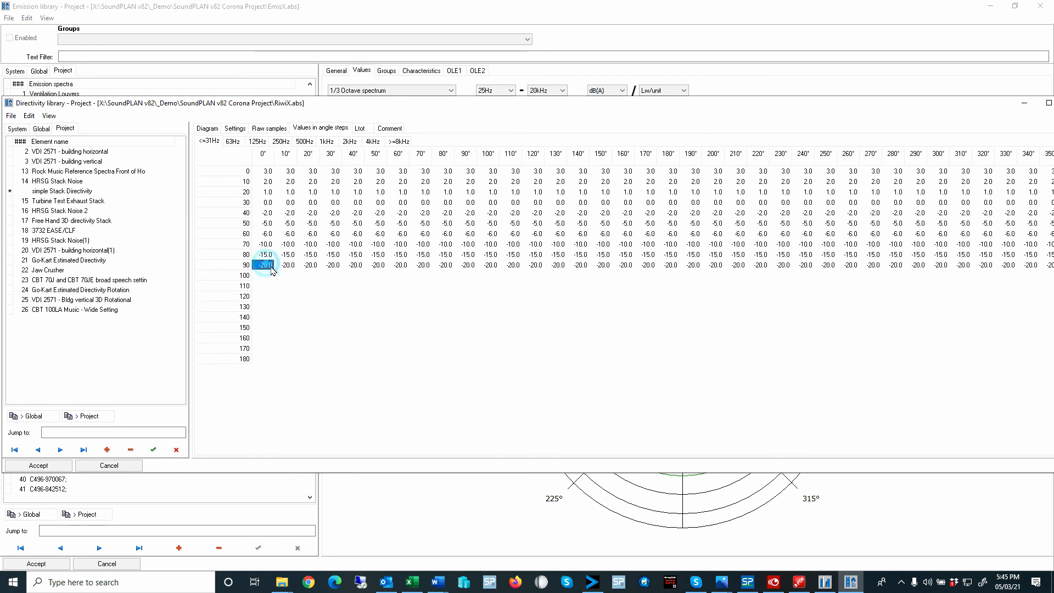
{"action": "left_click_drag", "start_coordinate": [274, 267], "coordinate": [271, 361]}
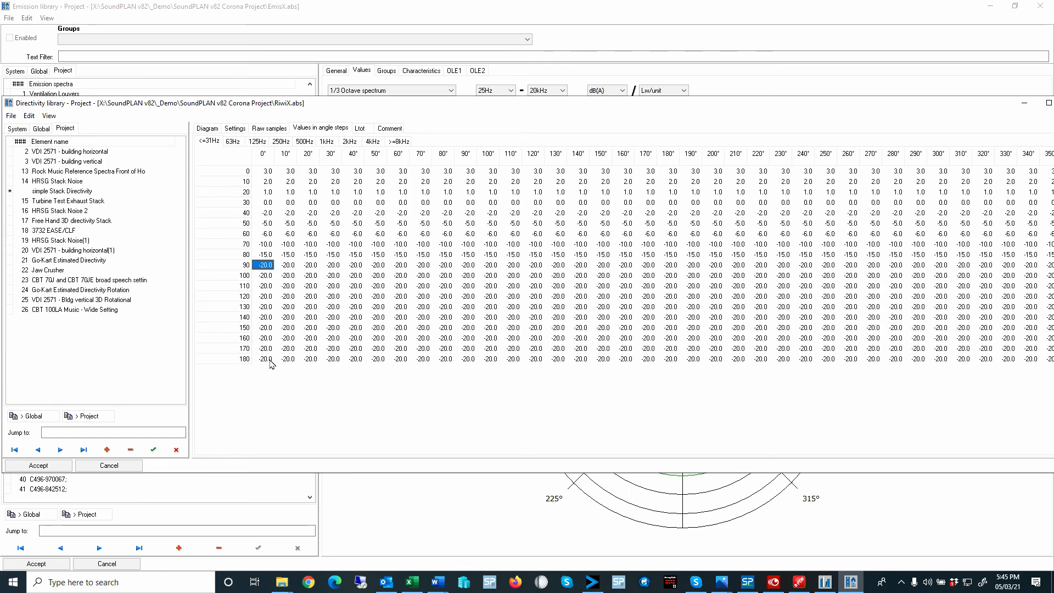
- Inspect the new directivity's 3D diagram from a rotated angle and check its <=31Hz and 63Hz angle-step values
{"action": "left_click", "coordinate": [207, 128]}
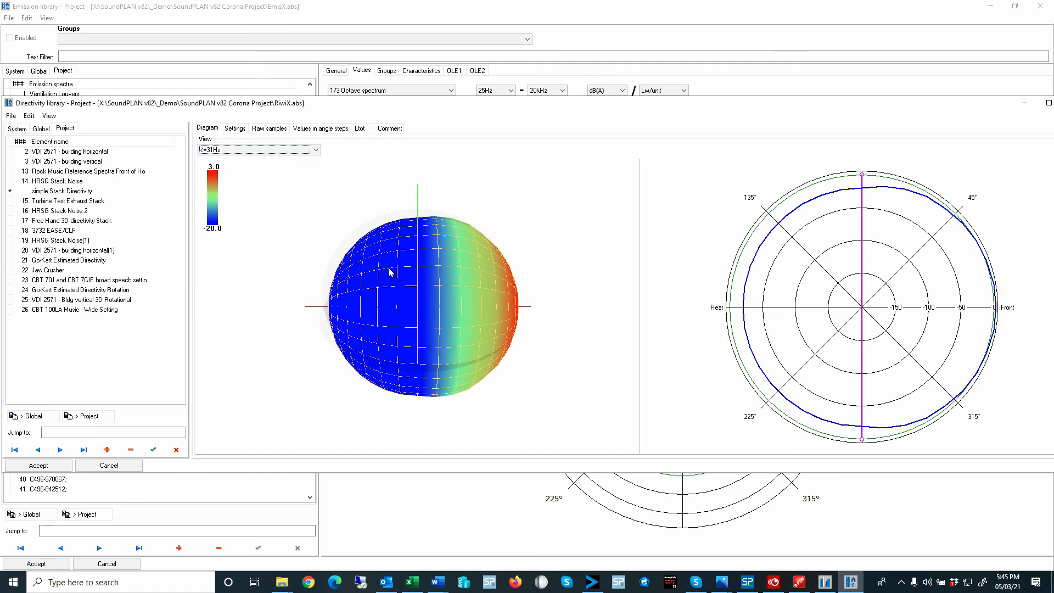
{"action": "left_click_drag", "start_coordinate": [392, 273], "coordinate": [357, 176]}
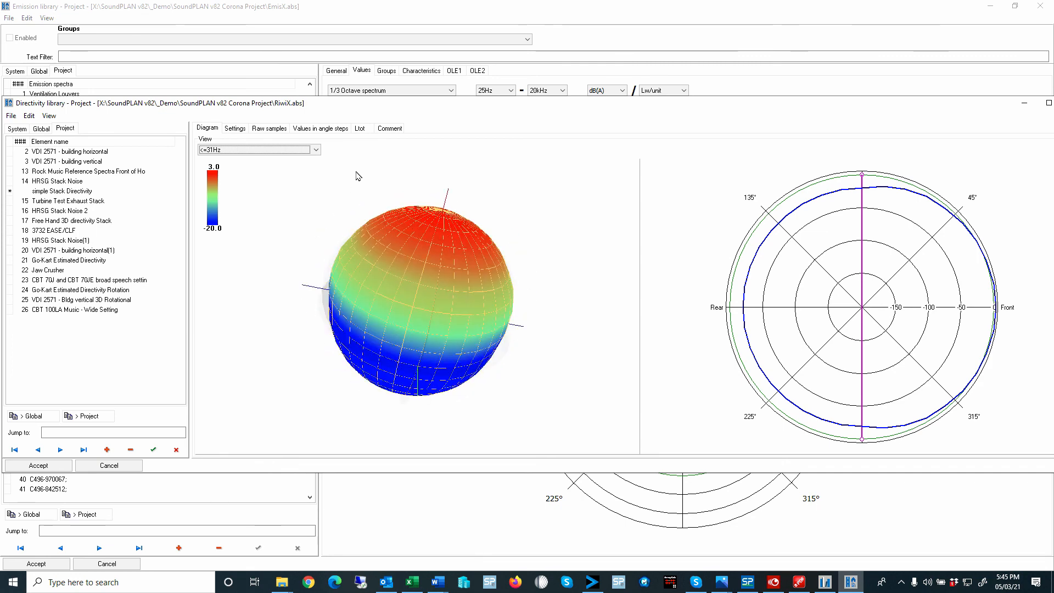
{"action": "left_click", "coordinate": [280, 129]}
{"action": "left_click", "coordinate": [318, 129]}
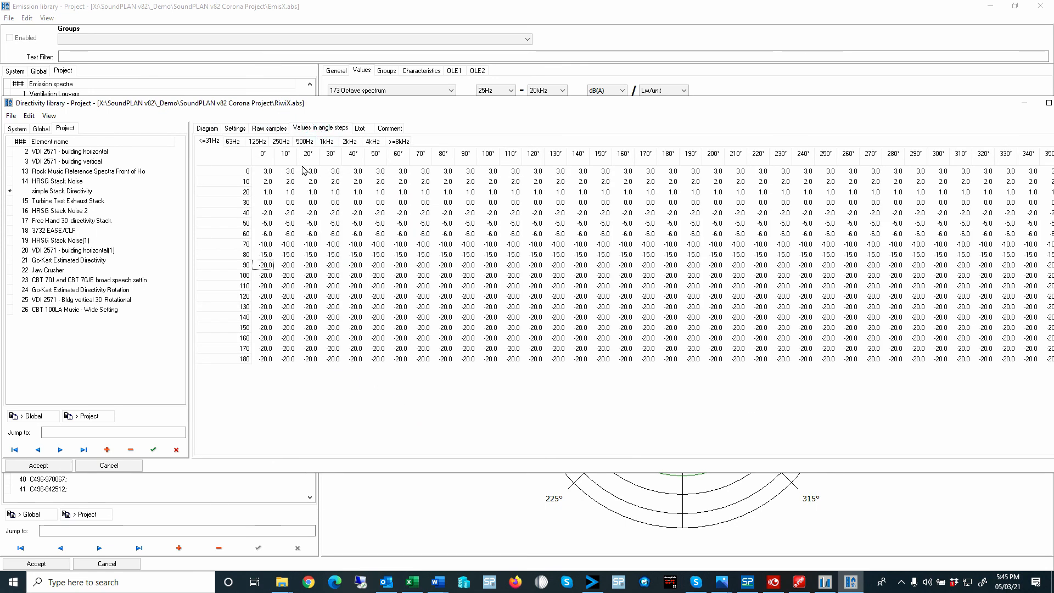
{"action": "left_click", "coordinate": [237, 142]}
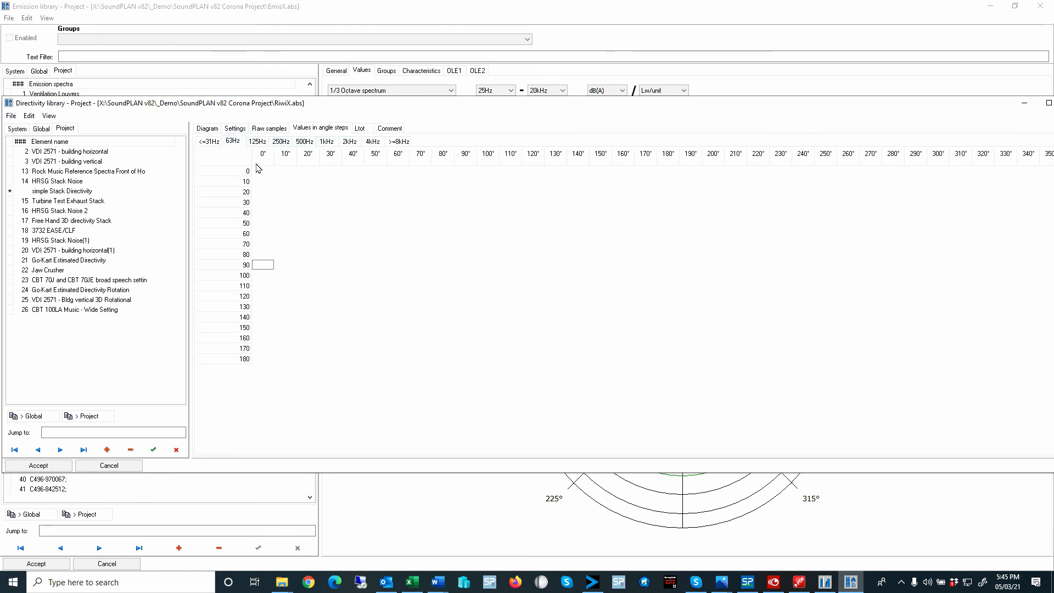
{"action": "left_click", "coordinate": [215, 142]}
{"action": "left_click", "coordinate": [267, 172]}
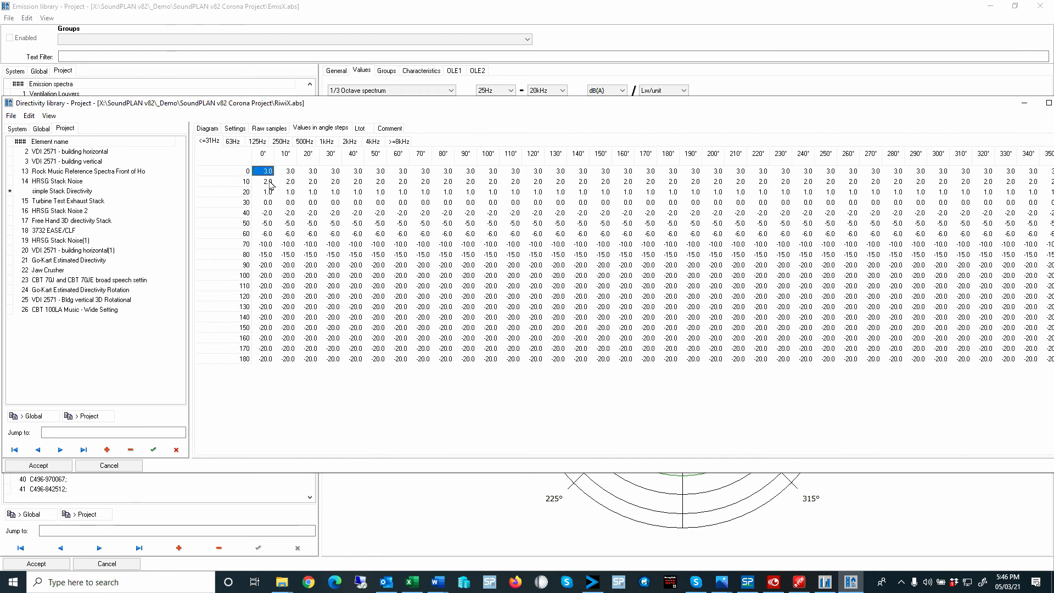
- Enter the 1kHz angle-step values 6, 4 and 3 for the 0, 10 and 20 degree rows
{"action": "left_click", "coordinate": [332, 143]}
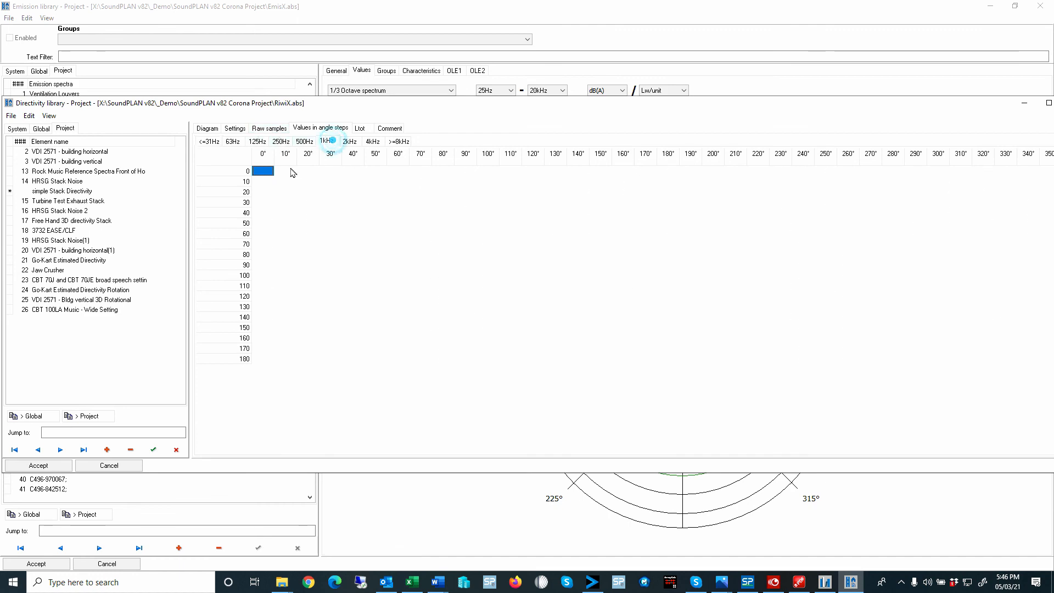
{"action": "type", "text": "6"}
{"action": "left_click", "coordinate": [264, 183]}
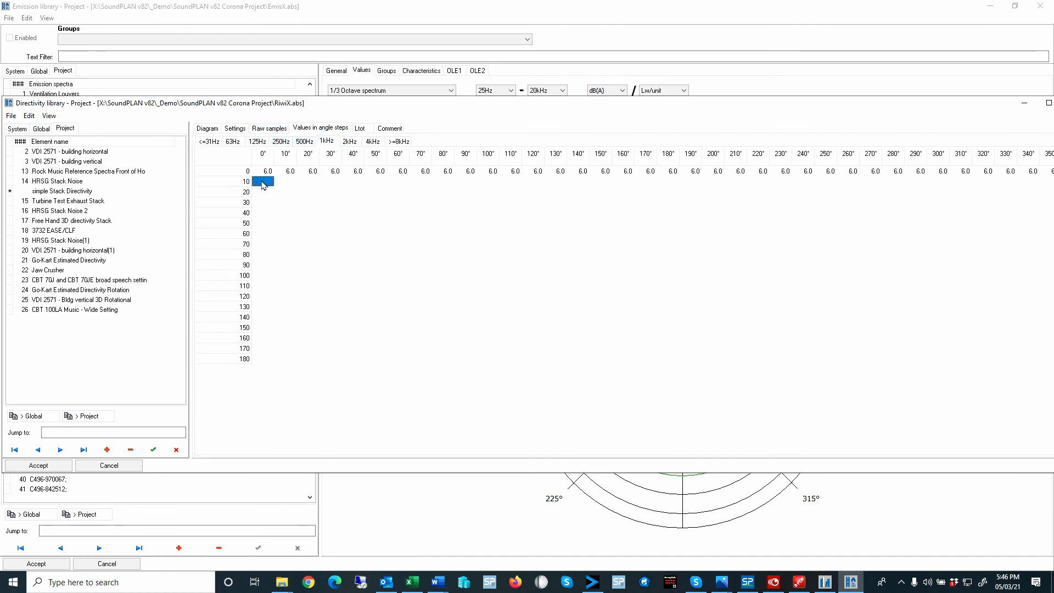
{"action": "type", "text": "4"}
{"action": "key", "text": "Return"}
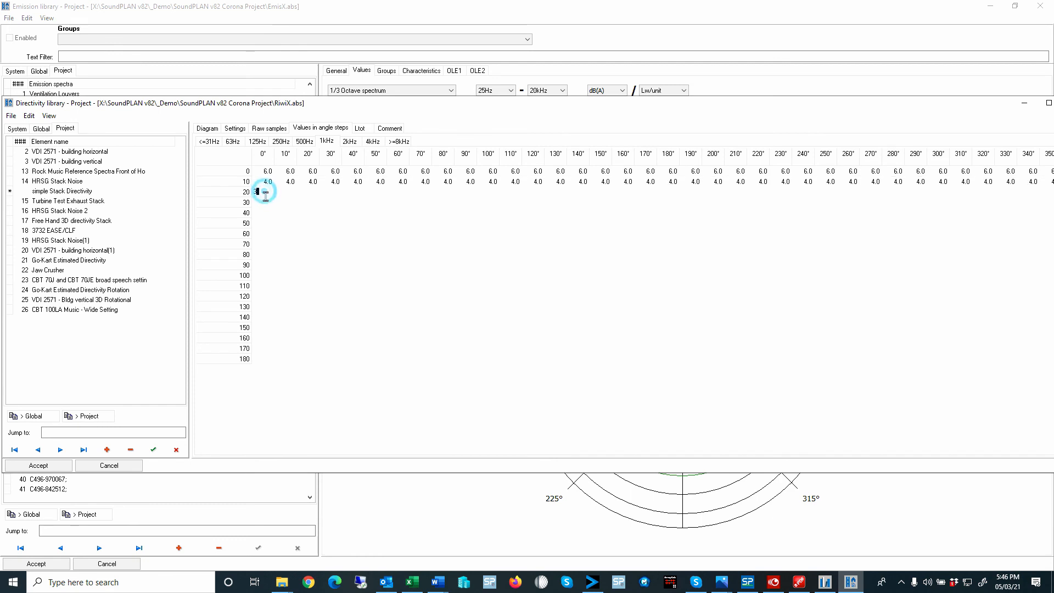
{"action": "type", "text": "3"}
{"action": "key", "text": "Return"}
{"action": "left_click", "coordinate": [272, 213]}
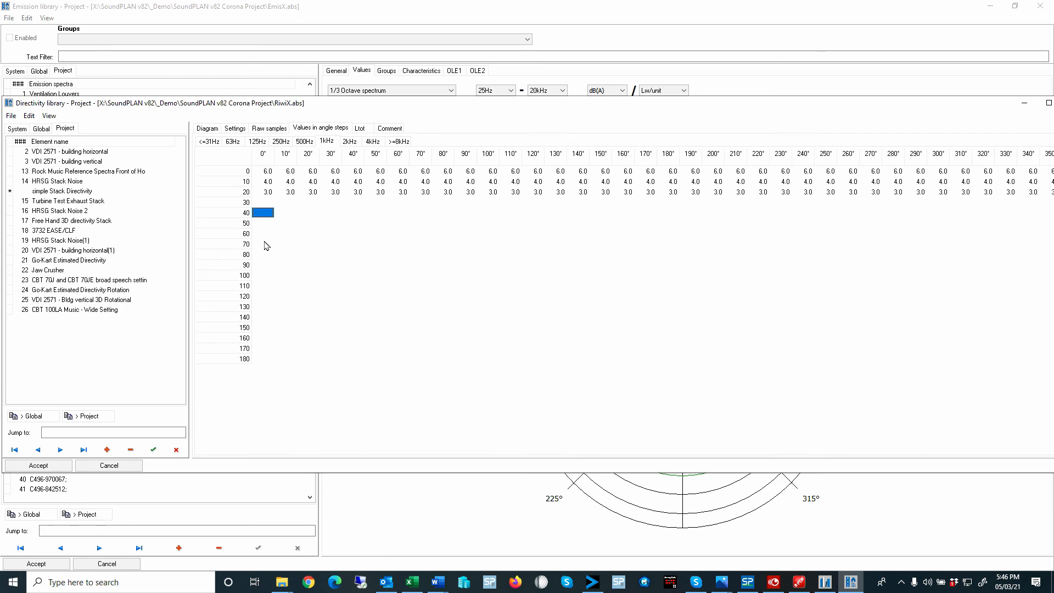
{"action": "left_click", "coordinate": [266, 286]}
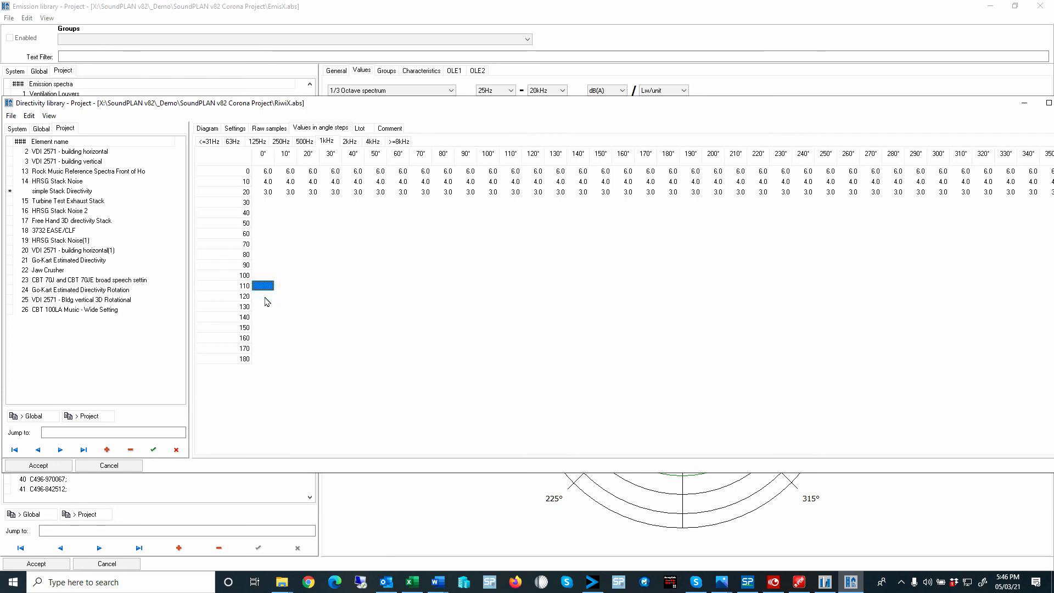
- Set the 1kHz values to -20 at 90 degrees and -25 at 100 degrees, filling -25 down through 180 degrees
{"action": "left_click", "coordinate": [262, 264]}
{"action": "type", "text": "-20"}
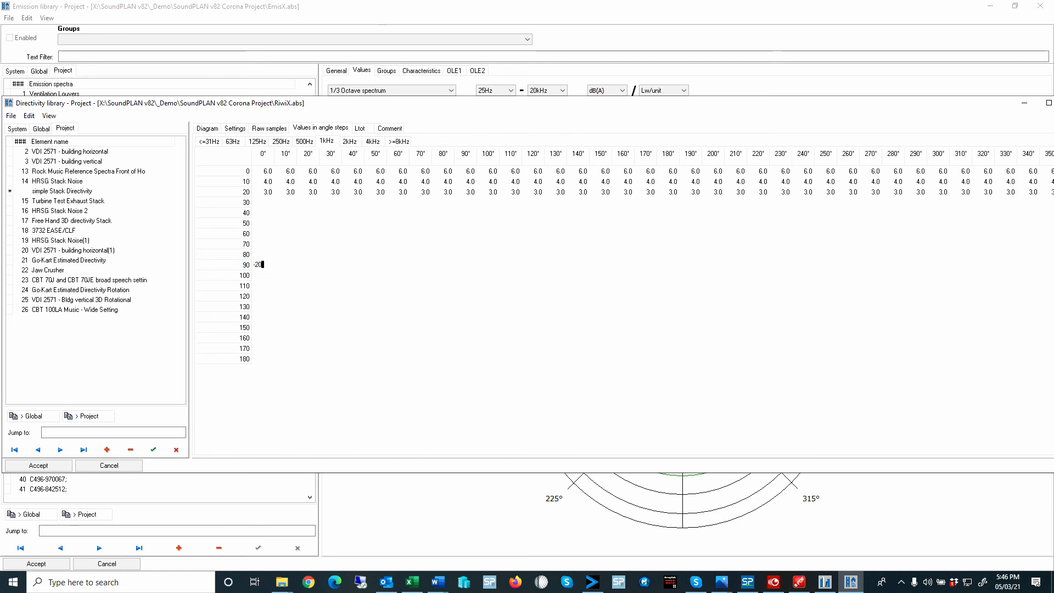
{"action": "key", "text": "Return"}
{"action": "type", "text": "-25"}
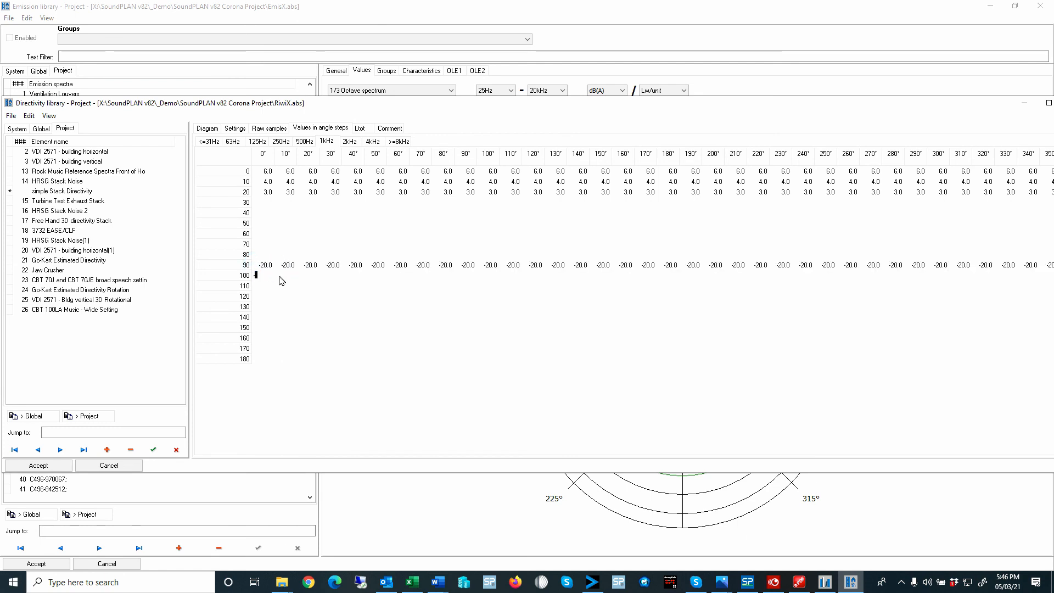
{"action": "key", "text": "Return"}
{"action": "left_click", "coordinate": [268, 275]}
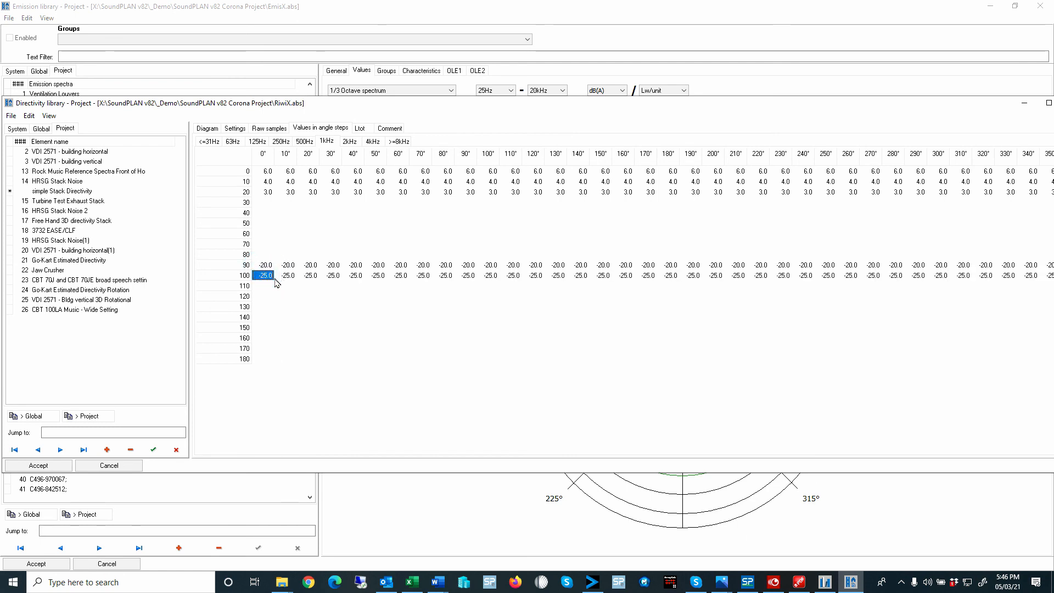
{"action": "left_click", "coordinate": [270, 278]}
{"action": "left_click_drag", "start_coordinate": [273, 288], "coordinate": [269, 363]}
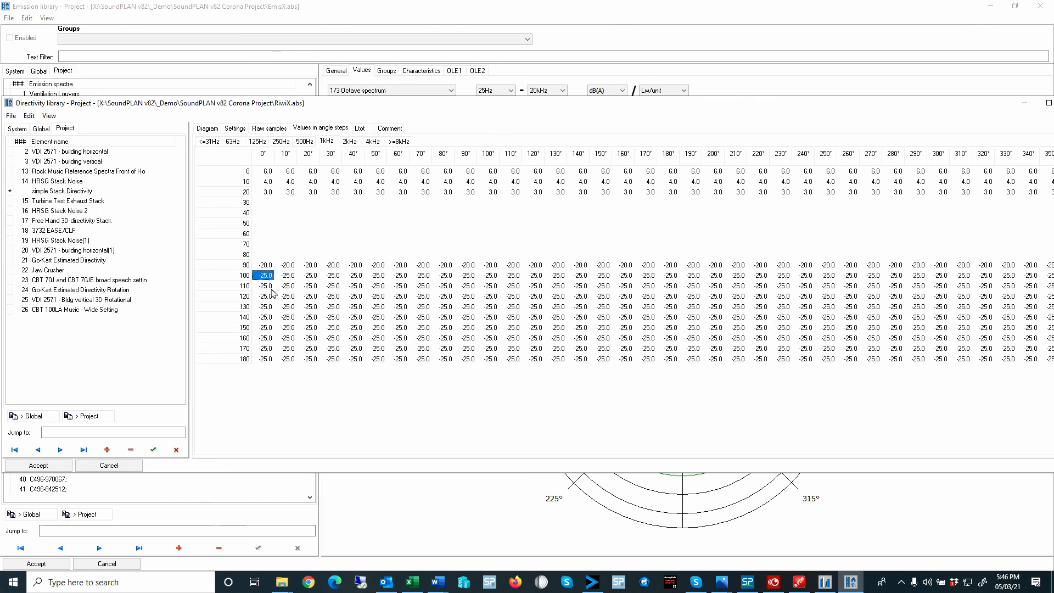
- Set the 1kHz value to -30 at 110 degrees and fill it down through 180 degrees
{"action": "left_click", "coordinate": [272, 288]}
{"action": "type", "text": "-30"}
{"action": "key", "text": "Return"}
{"action": "left_click", "coordinate": [272, 287]}
{"action": "left_click_drag", "start_coordinate": [272, 288], "coordinate": [269, 362]}
- Enter the 1kHz values 2, 1 and 0 for the 30, 40 and 50 degree rows
{"action": "left_click", "coordinate": [263, 199]}
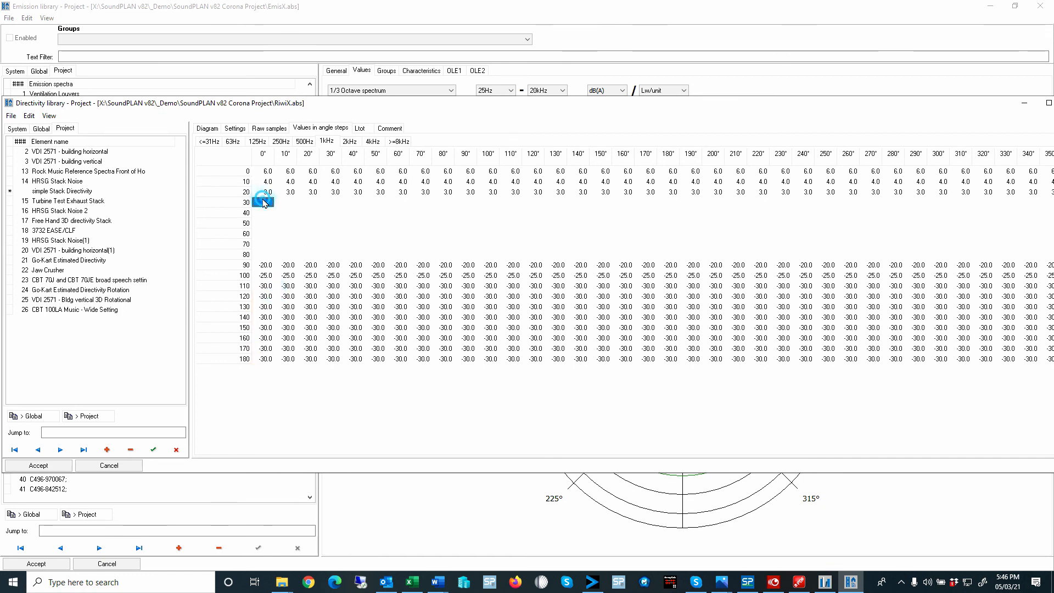
{"action": "left_click", "coordinate": [264, 170]}
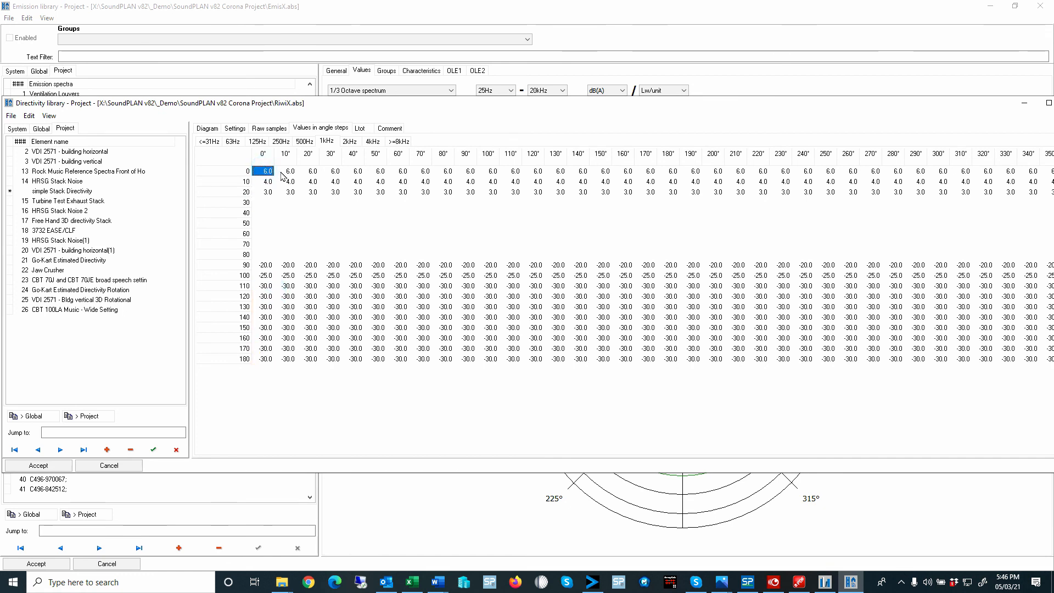
{"action": "key", "text": "Down"}
{"action": "key", "text": "Down"}
{"action": "key", "text": "Down"}
{"action": "type", "text": "2"}
{"action": "key", "text": "Return"}
{"action": "type", "text": "1"}
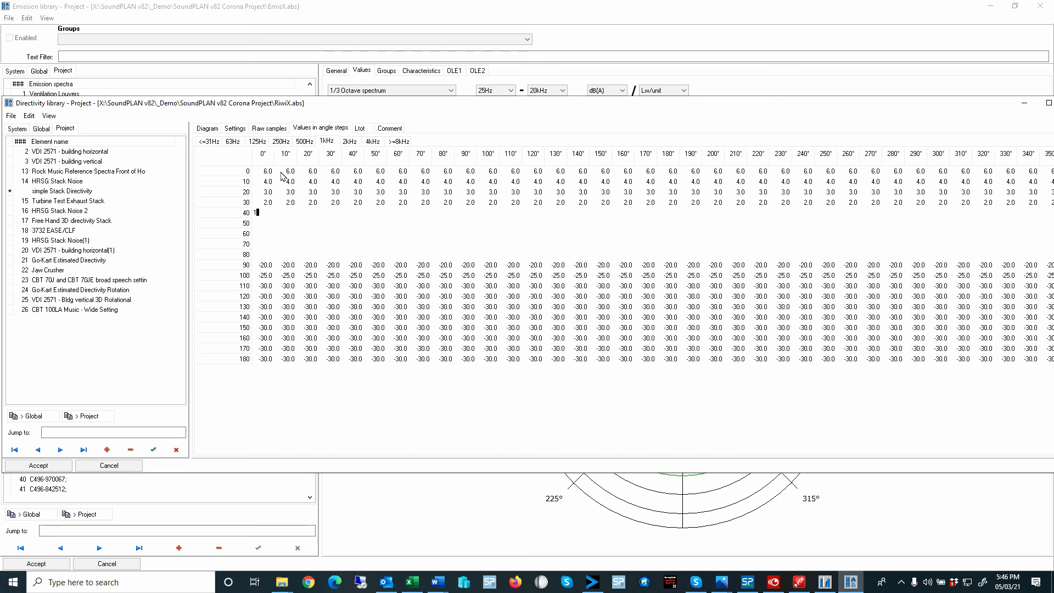
{"action": "key", "text": "Return"}
{"action": "type", "text": "0"}
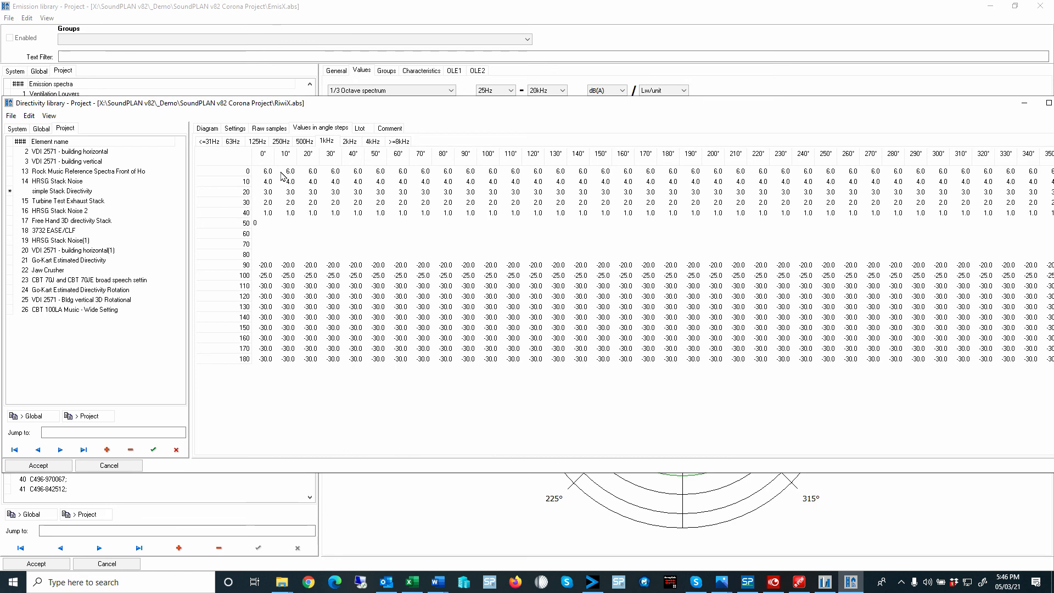
{"action": "key", "text": "Return"}
- Enter the 1kHz values -1, -2 and -3 for the 60, 70 and 80 degree rows
{"action": "type", "text": "-"}
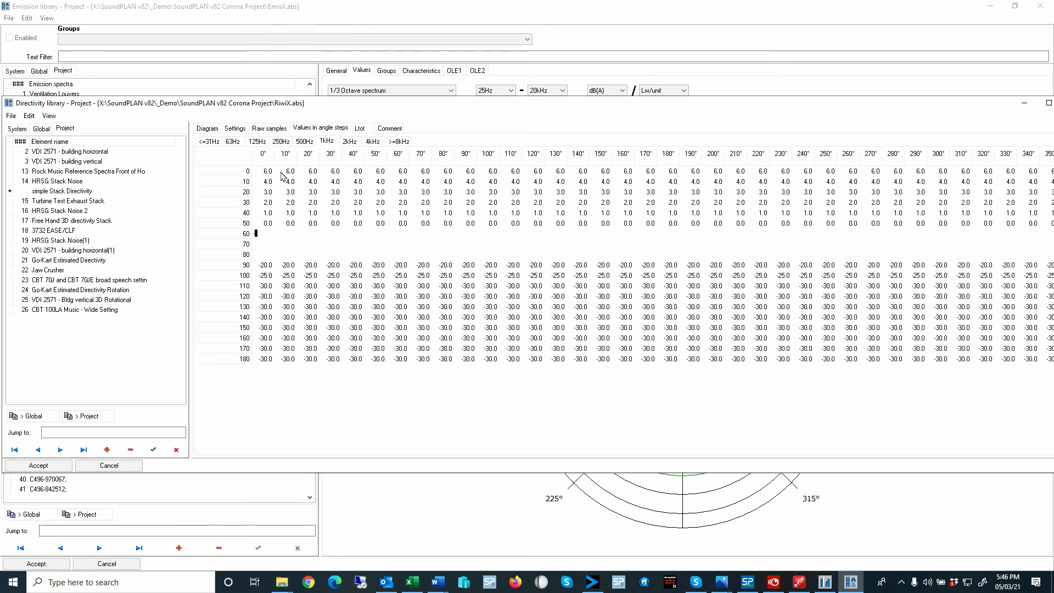
{"action": "type", "text": "1"}
{"action": "key", "text": "Return"}
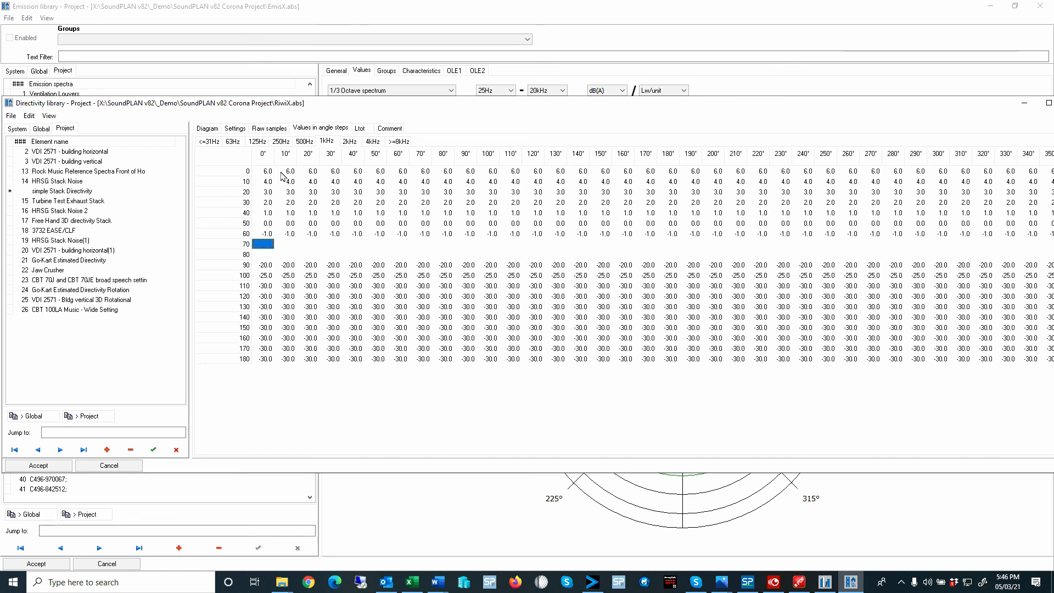
{"action": "type", "text": "-2"}
{"action": "key", "text": "Return"}
{"action": "type", "text": "-3"}
{"action": "key", "text": "Return"}
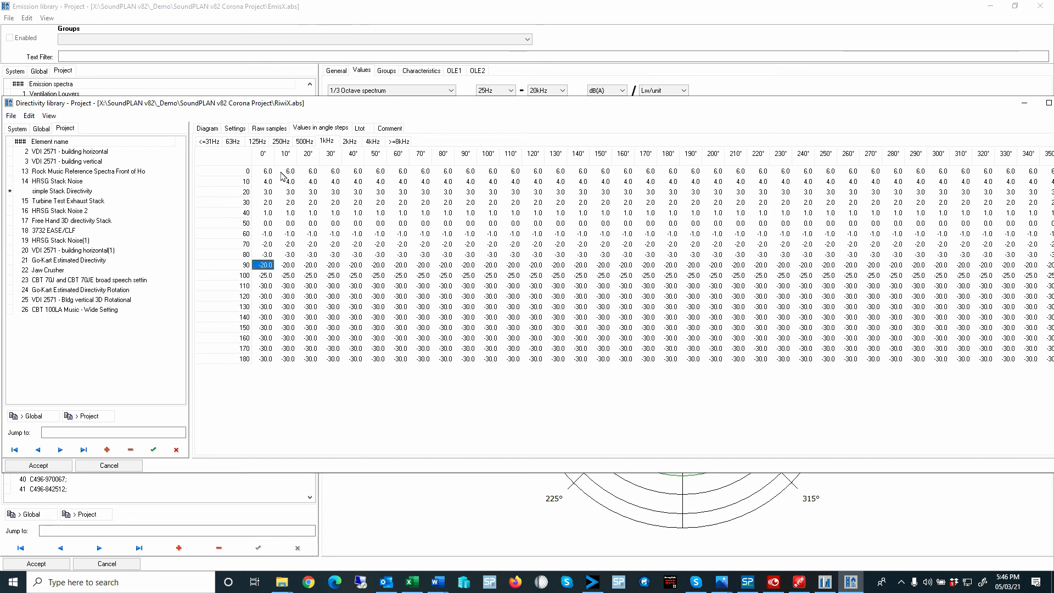
- Change the 1kHz values to -10 at 90 degrees and -20 at 100 degrees
{"action": "type", "text": "-10"}
{"action": "key", "text": "Return"}
{"action": "left_click", "coordinate": [266, 268]}
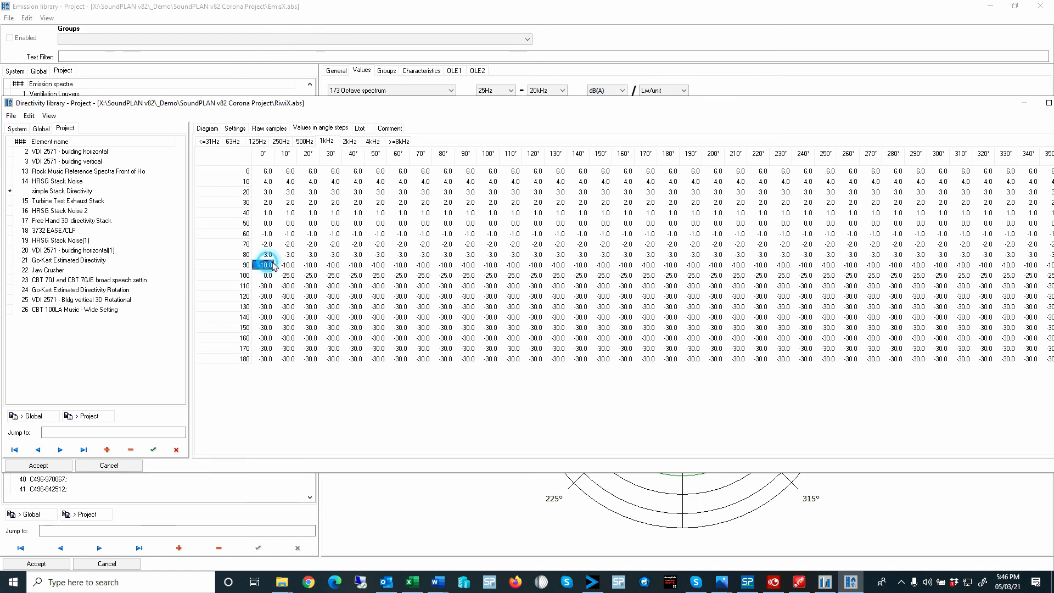
{"action": "left_click", "coordinate": [273, 275]}
{"action": "type", "text": "-20"}
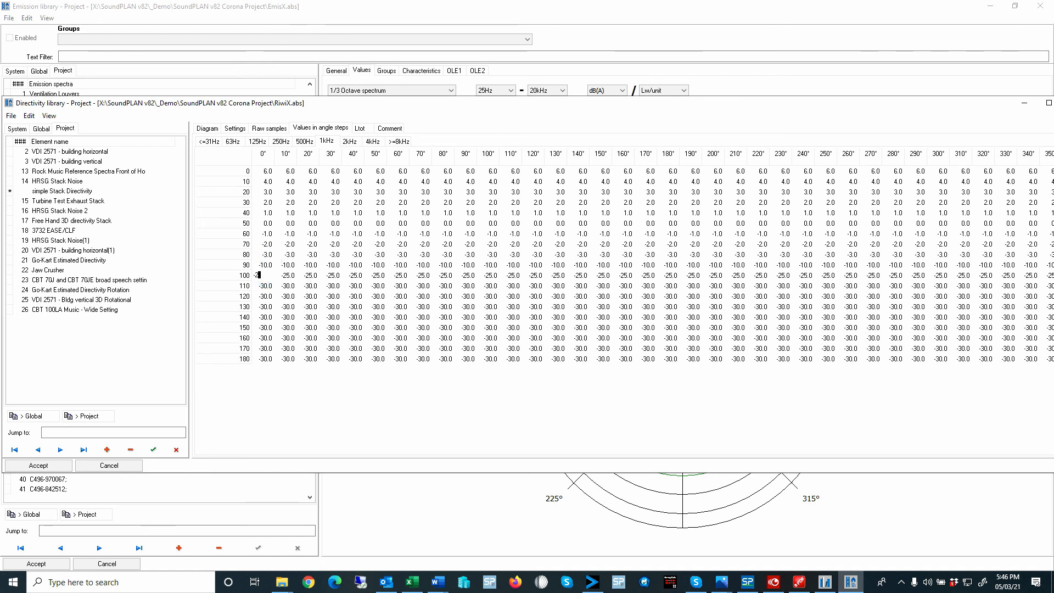
{"action": "key", "text": "Return"}
- Inspect the stack directivity's 3D diagram at 1kHz from a rotated angle
{"action": "left_click", "coordinate": [215, 128]}
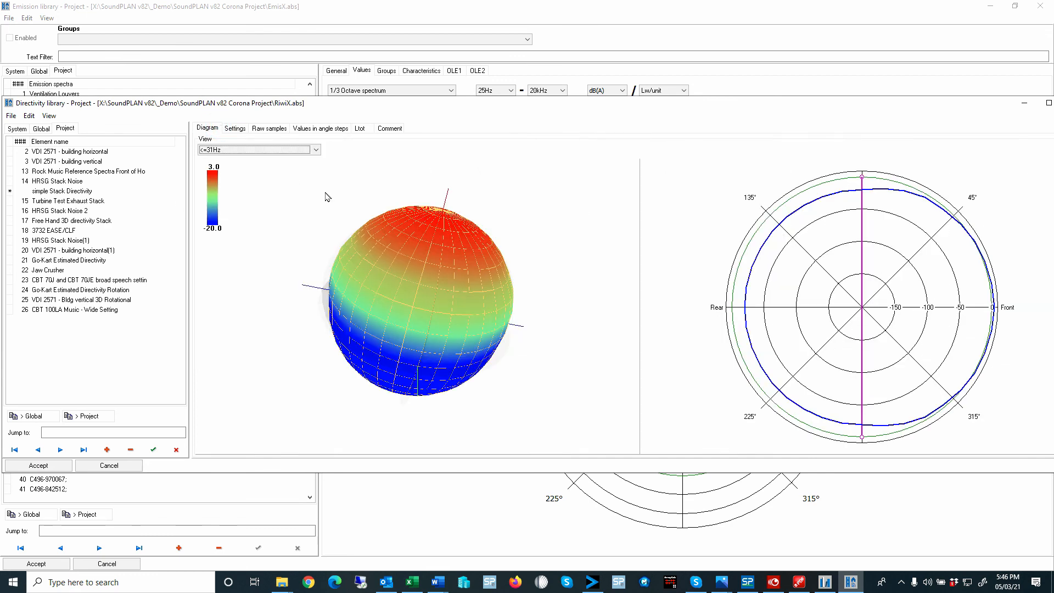
{"action": "left_click", "coordinate": [269, 149]}
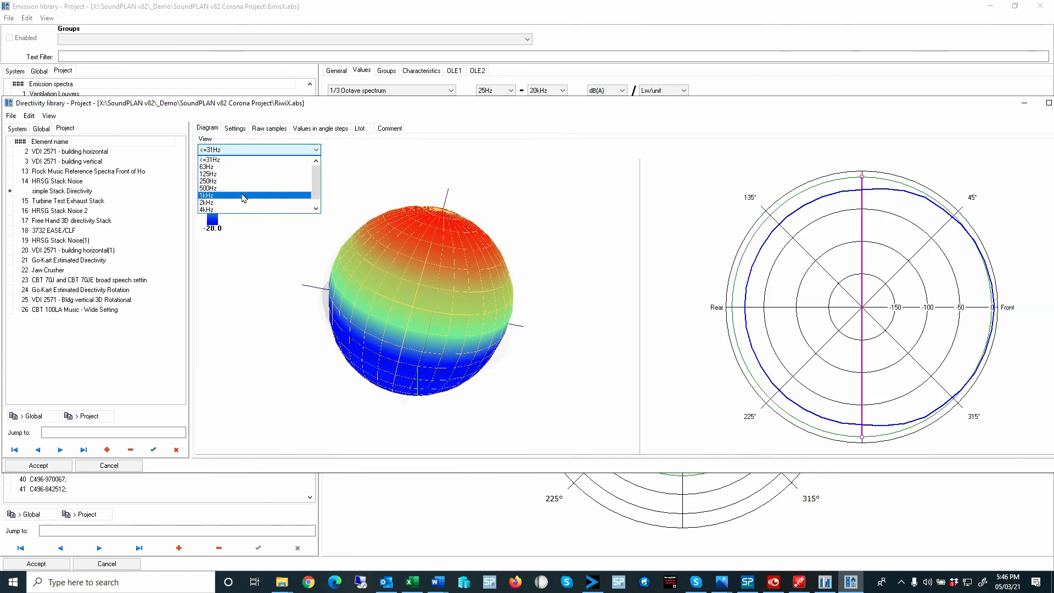
{"action": "left_click", "coordinate": [241, 191]}
{"action": "left_click_drag", "start_coordinate": [396, 275], "coordinate": [367, 178]}
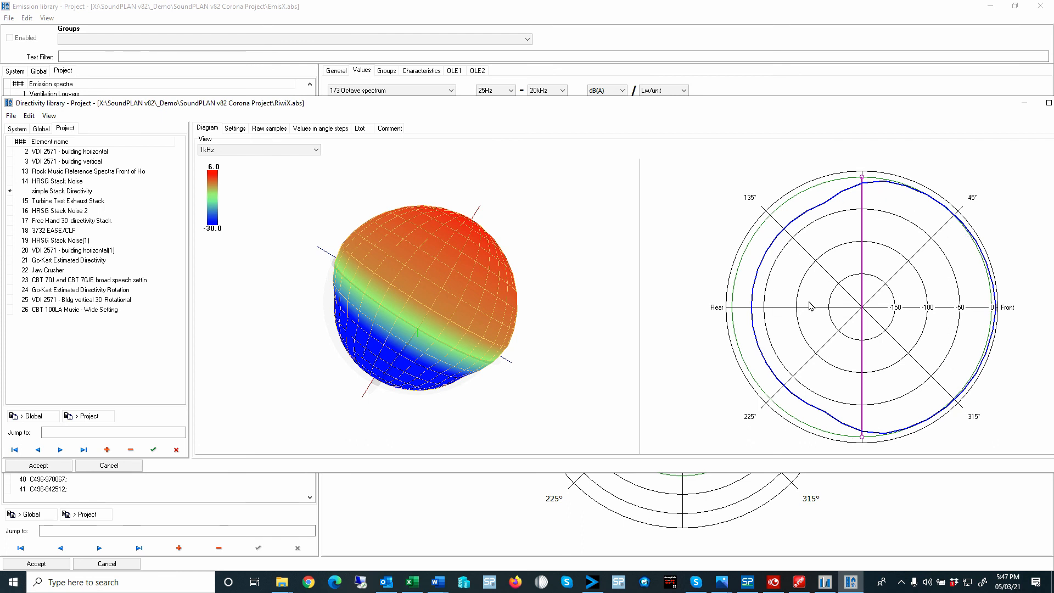
- Check the Ltot values at <=31Hz and 1kHz and normalize the directivity for each frequency so that dLtot = 0 dB
{"action": "left_click", "coordinate": [361, 130]}
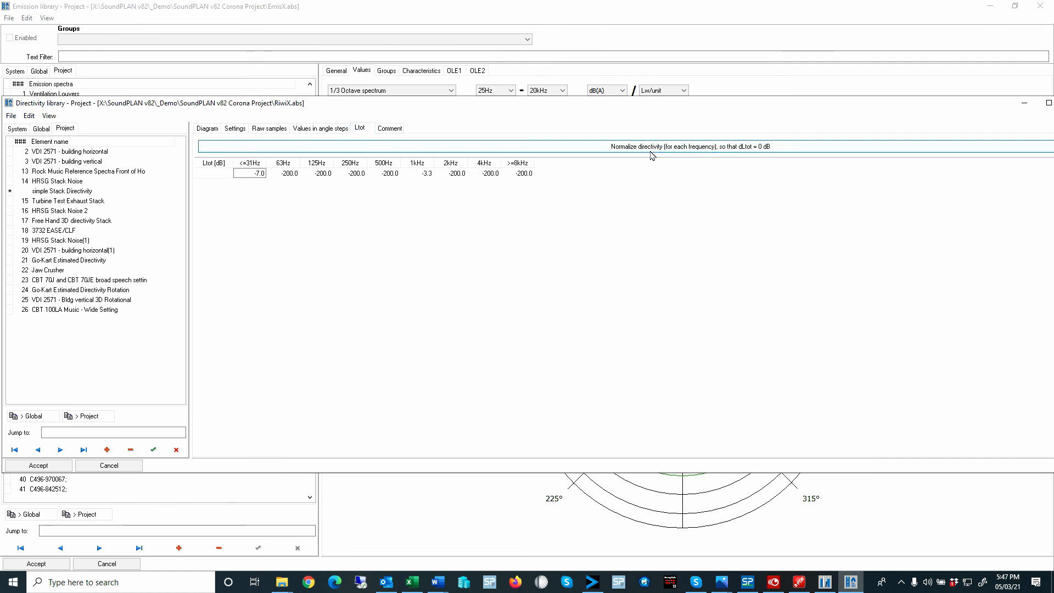
{"action": "left_click", "coordinate": [427, 174]}
{"action": "left_click", "coordinate": [251, 174]}
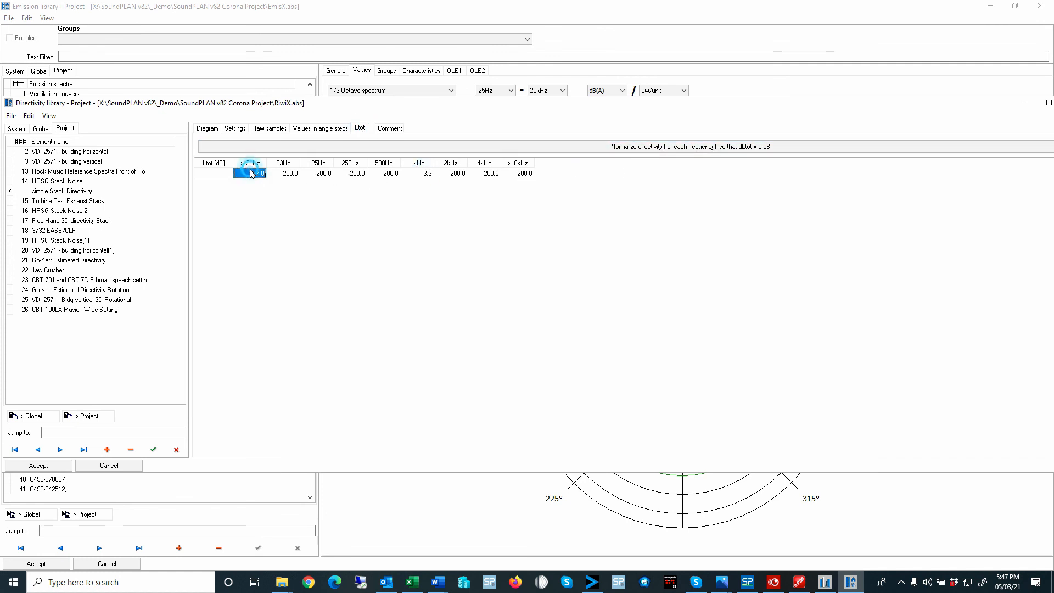
{"action": "left_click", "coordinate": [425, 173]}
{"action": "left_click", "coordinate": [252, 173]}
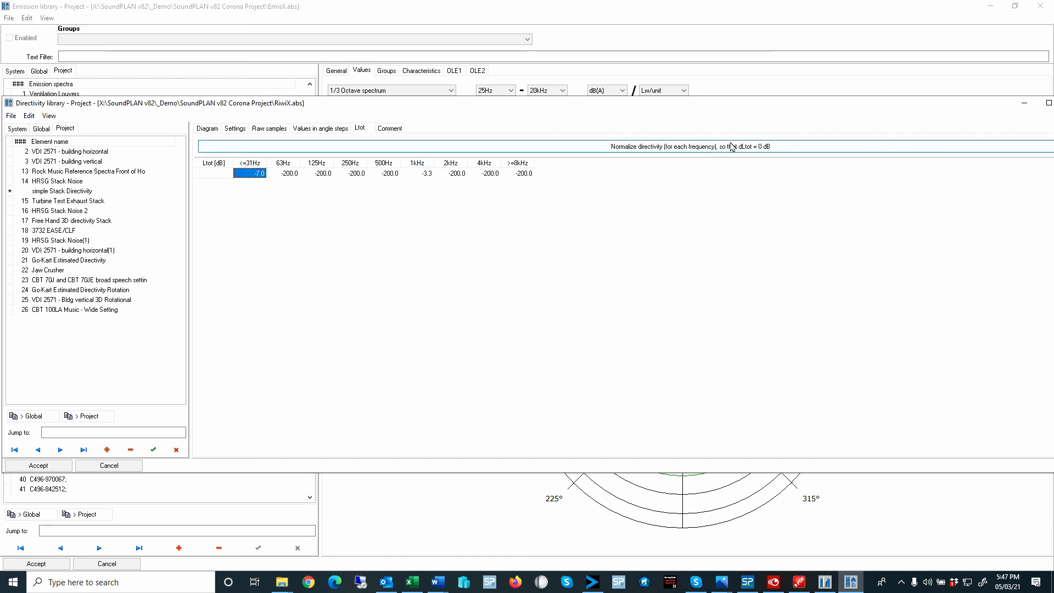
{"action": "left_click", "coordinate": [713, 147]}
{"action": "left_click", "coordinate": [427, 173]}
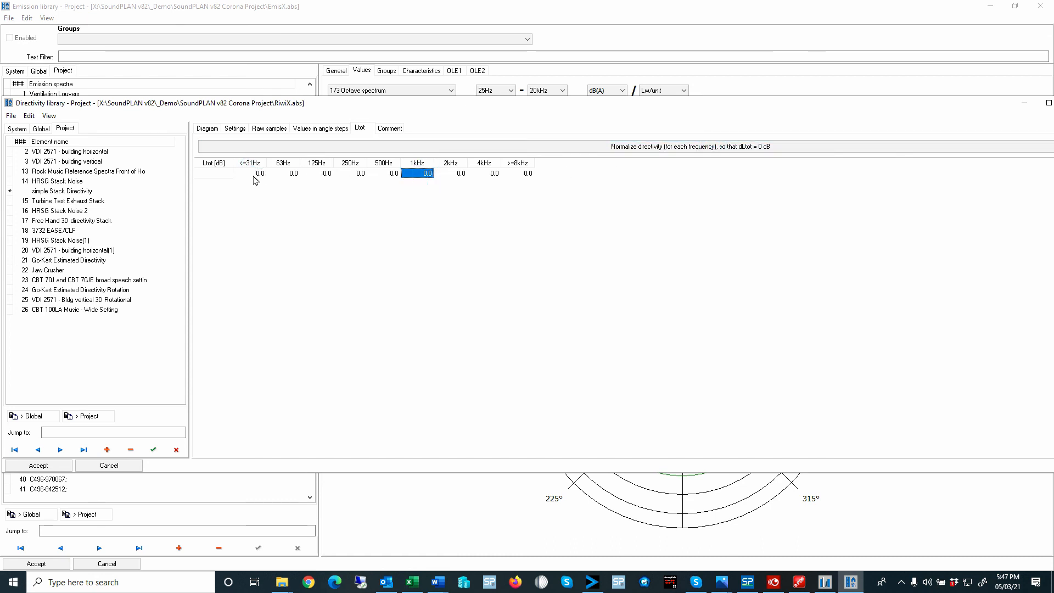
- Review the normalized angle-step values for the 1kHz and <=31Hz bands
{"action": "left_click", "coordinate": [317, 127]}
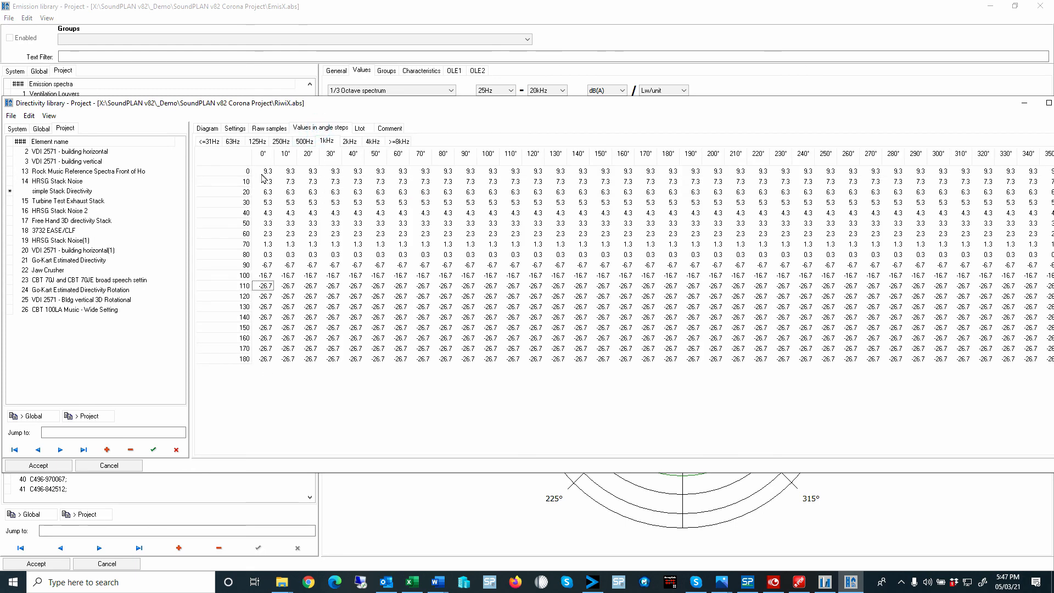
{"action": "left_click", "coordinate": [215, 141]}
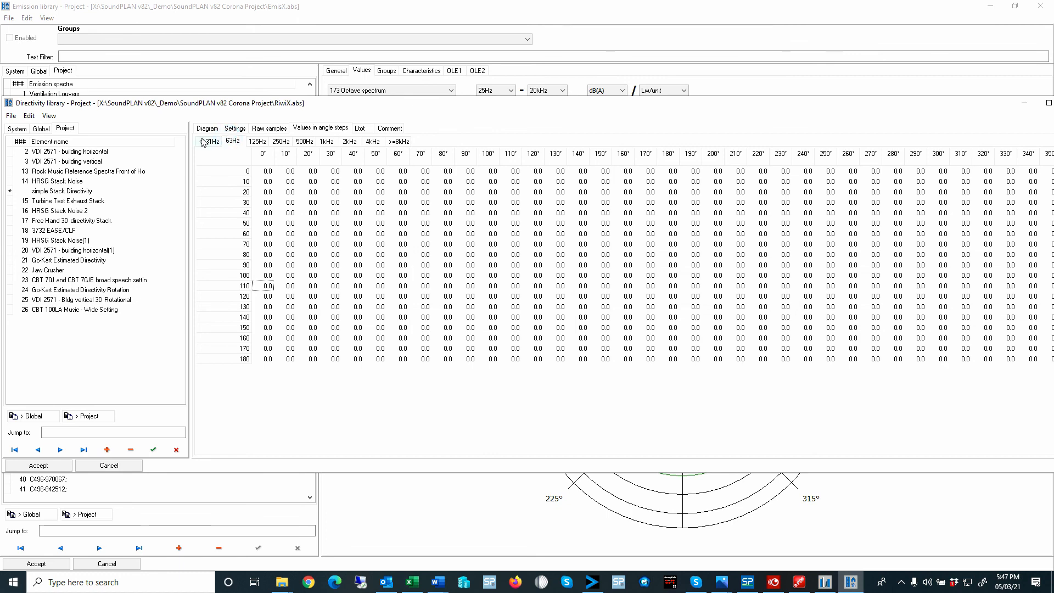
{"action": "left_click", "coordinate": [269, 173]}
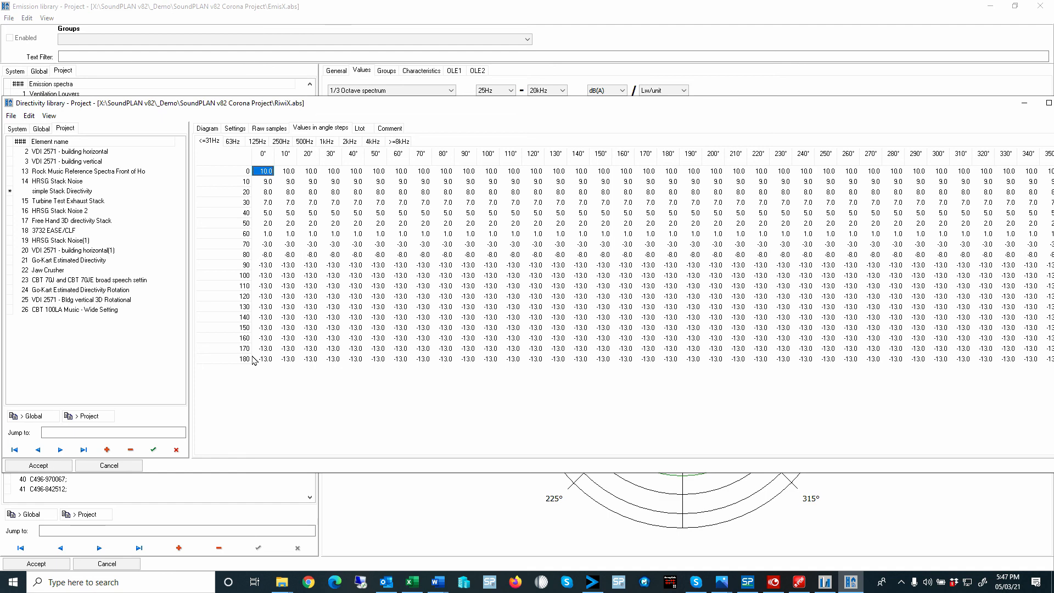
{"action": "left_click", "coordinate": [329, 142]}
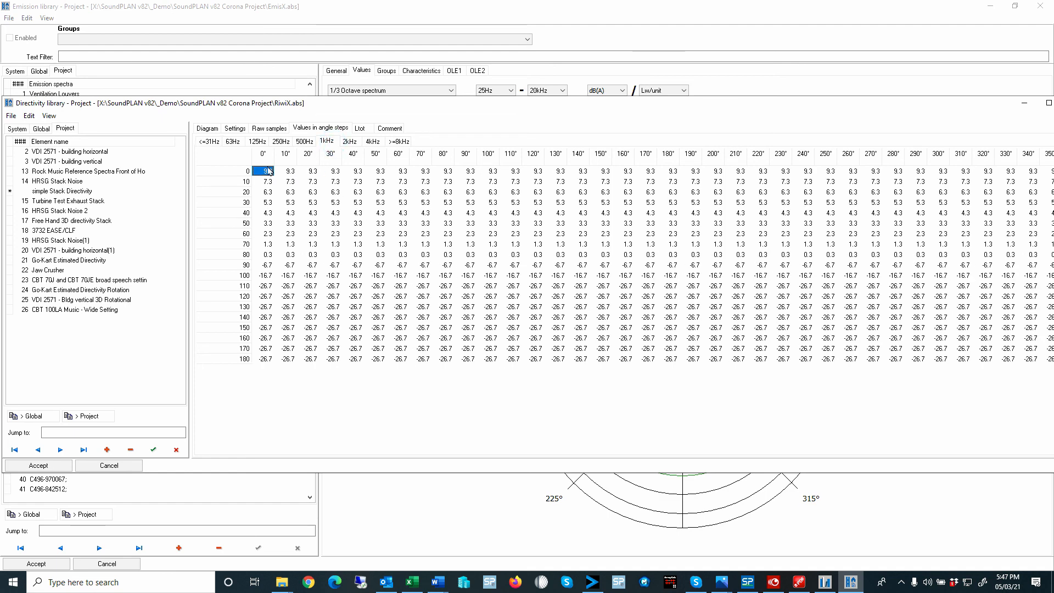